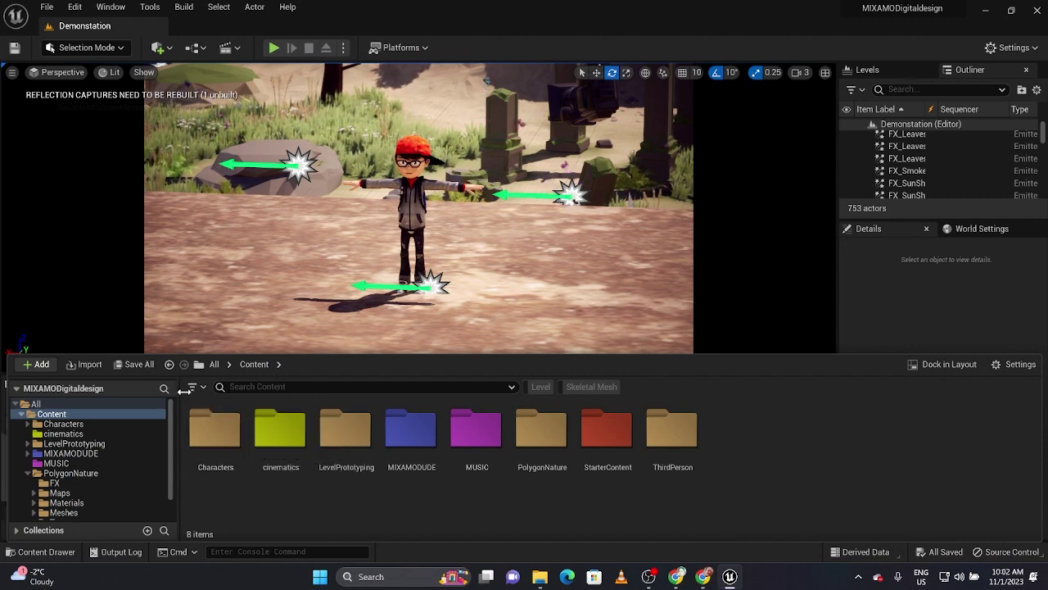
- Unlock the viewport from the Camera Cuts track and frame the character on the platform from the front
key(ctrl+space)
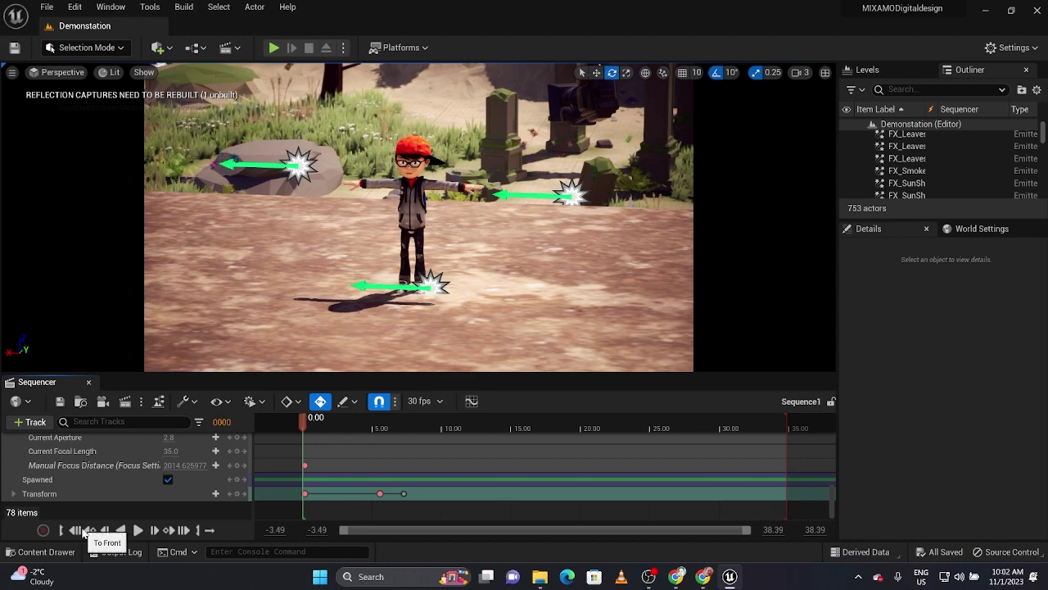
scroll(196, 479, down, 3)
scroll(199, 475, up, 5)
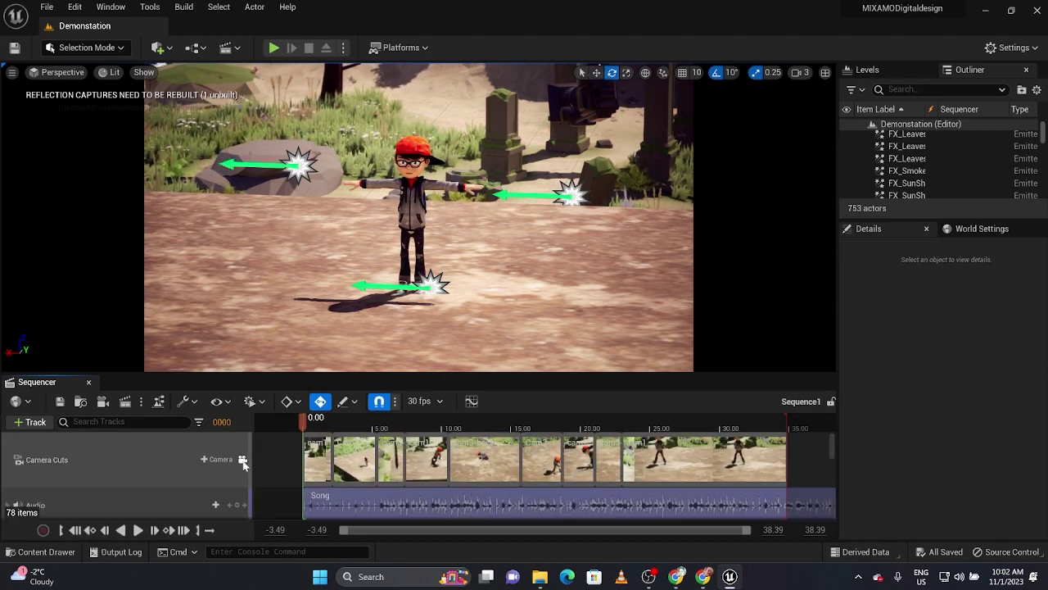
click(242, 459)
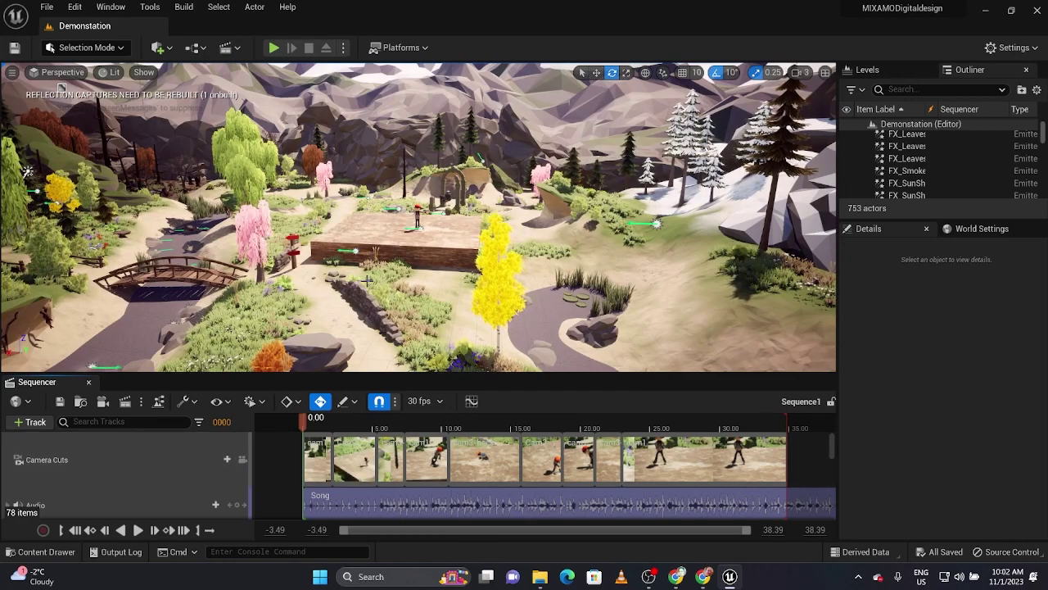
scroll(322, 292, up, 3)
scroll(418, 217, up, 5)
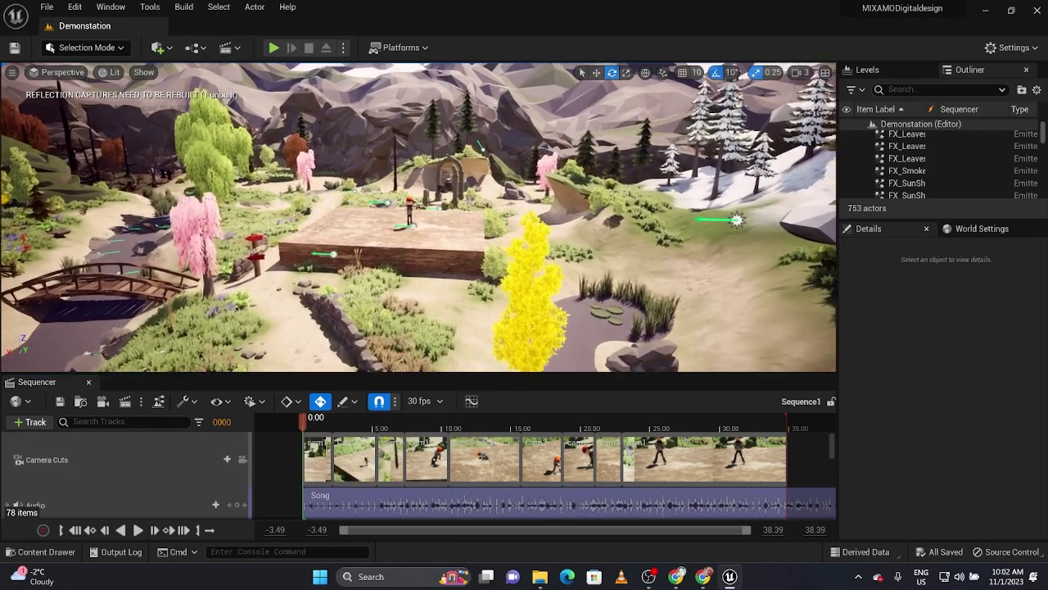
scroll(417, 217, up, 5)
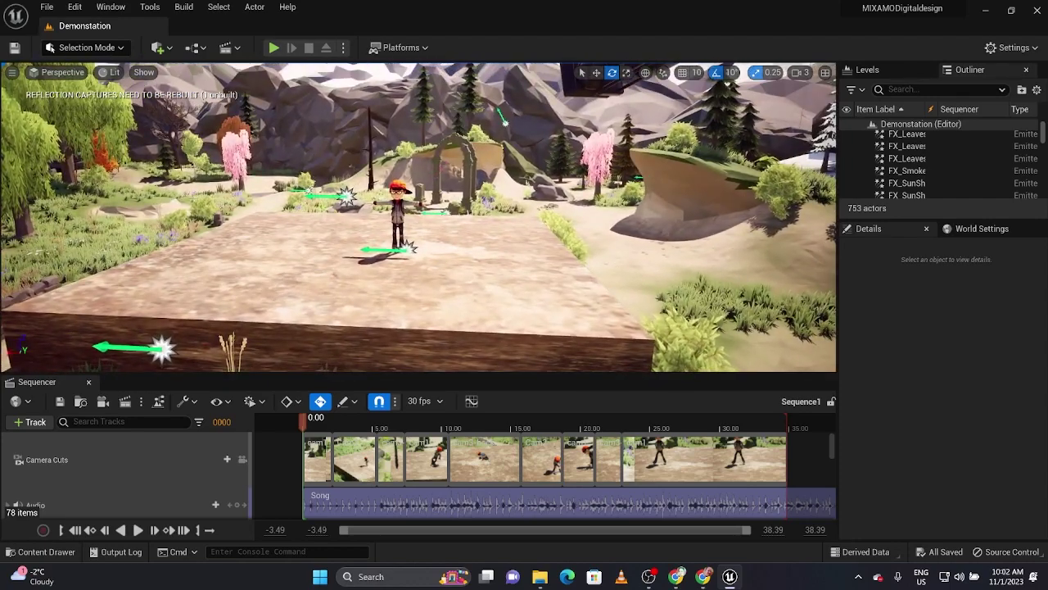
scroll(418, 217, up, 2)
scroll(418, 217, up, 1)
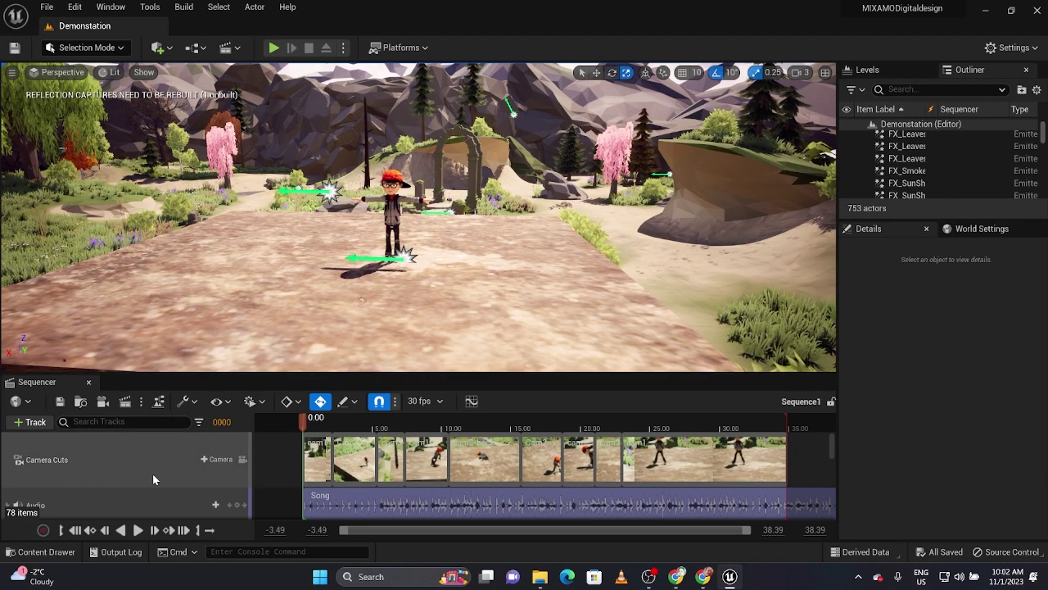
- Preview the character's dance in the sequence and place the playhead at 5.6333, during the jump
click(137, 530)
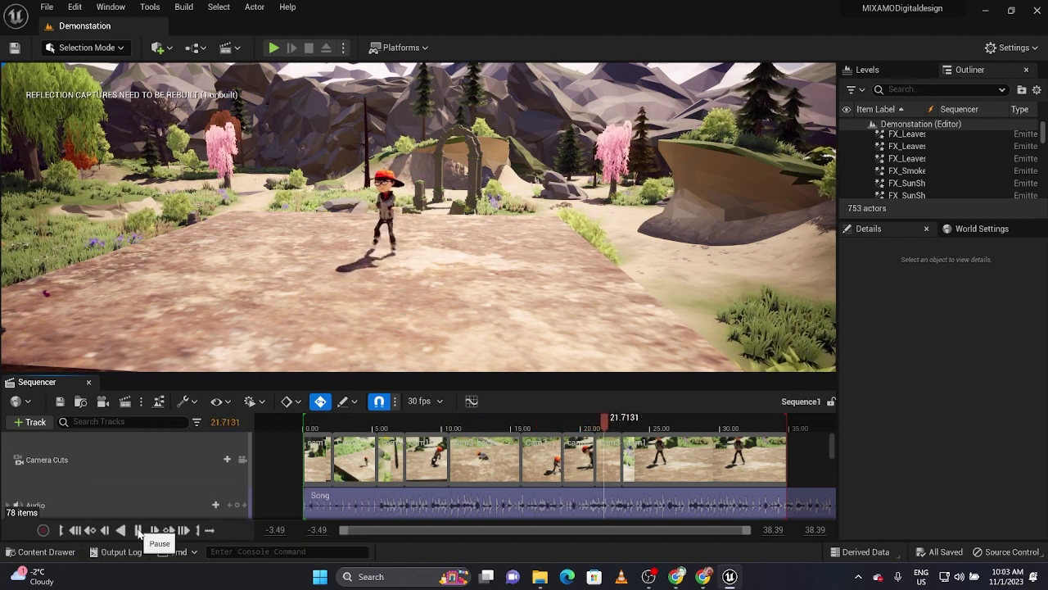
click(138, 530)
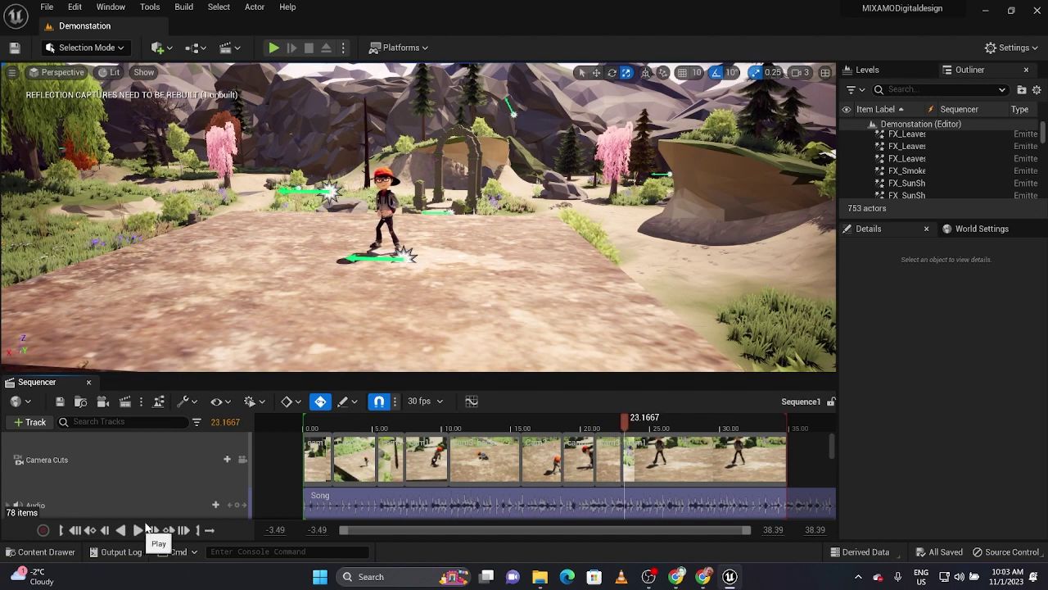
drag(616, 419, 331, 422)
key(space)
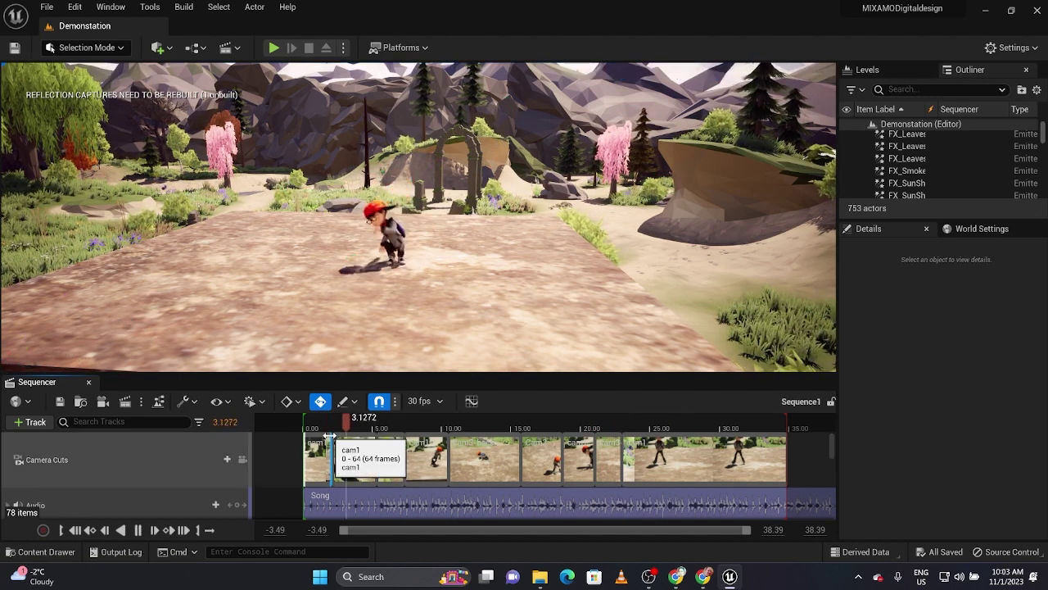
key(space)
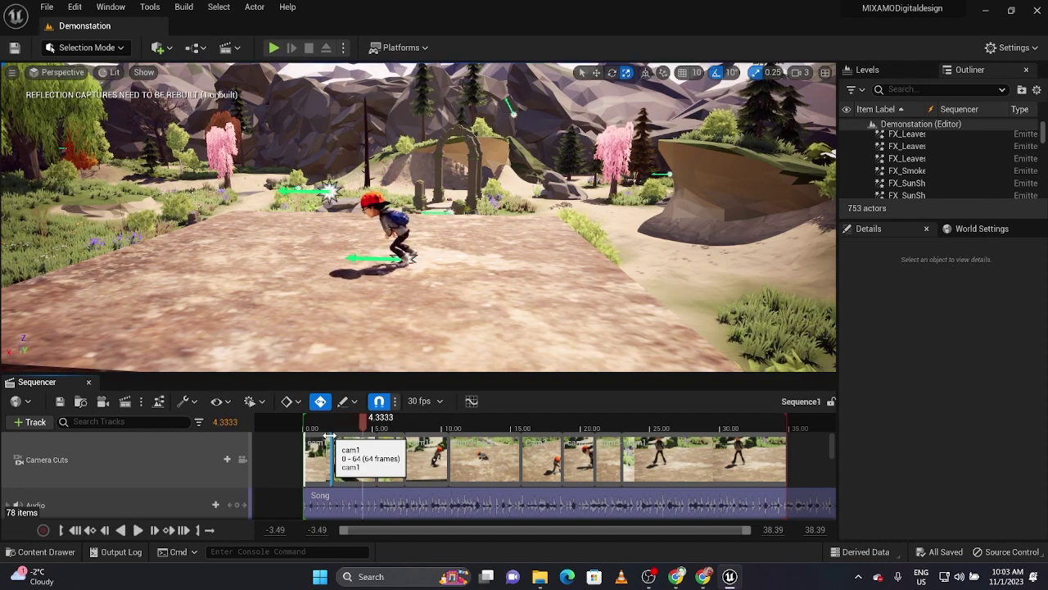
key(space)
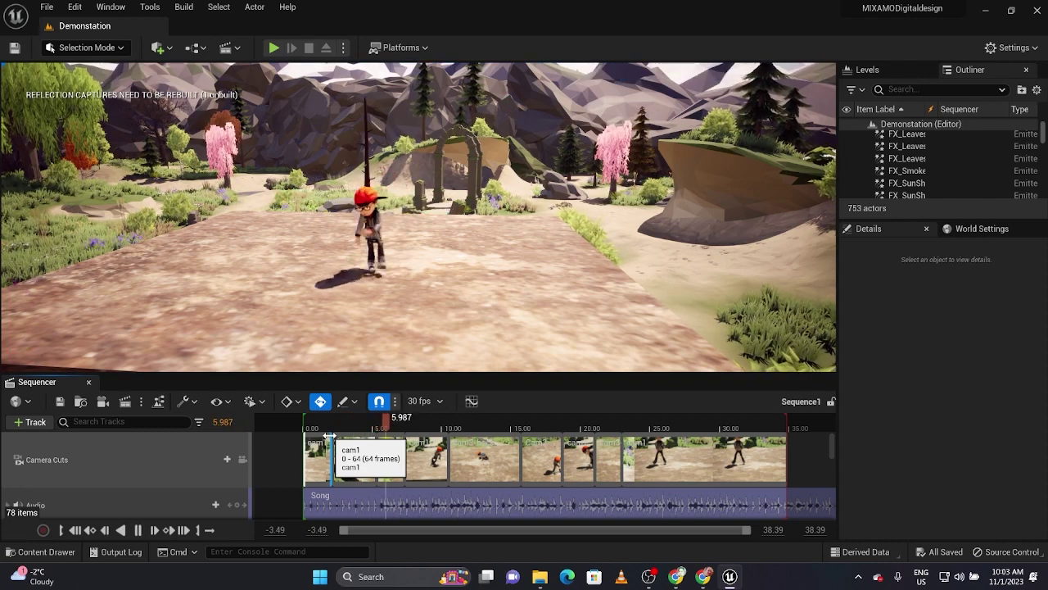
key(space)
drag(330, 435, 382, 430)
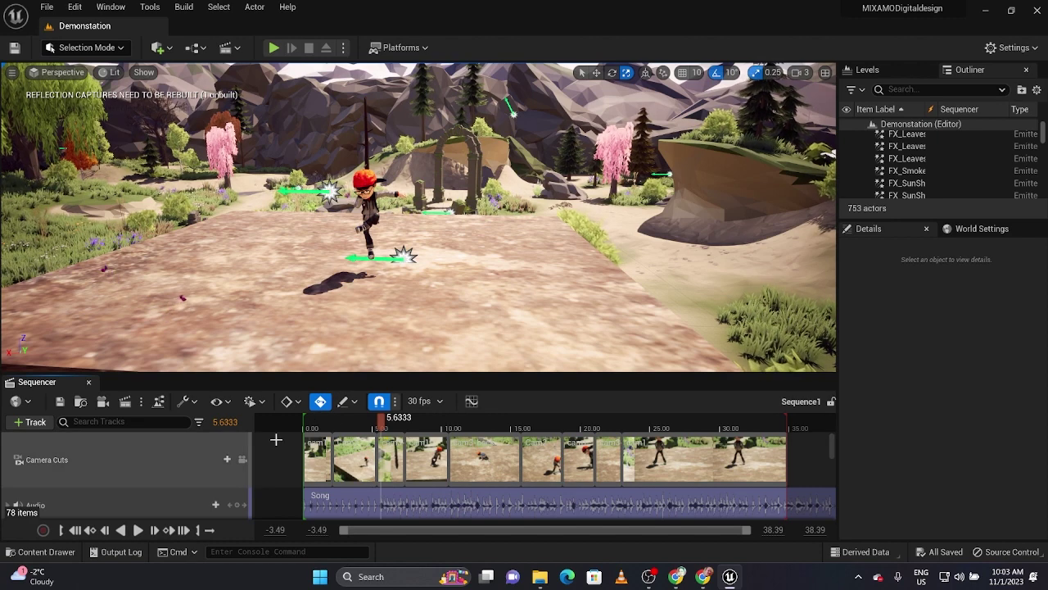
- Give the Particles folder in StarterContent the existing purple folder color and open the folder
key(ctrl+space)
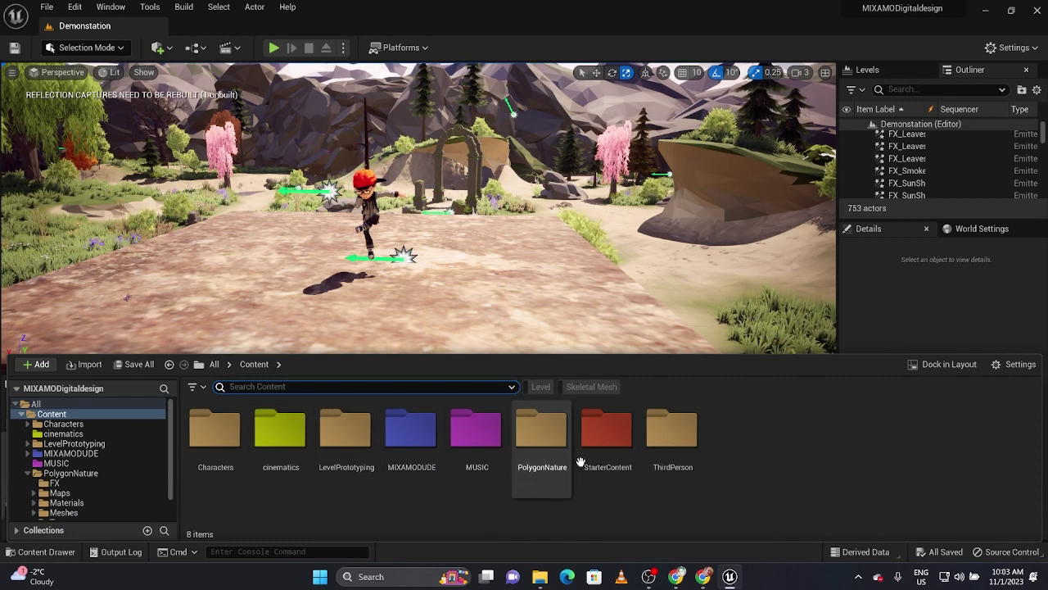
double_click(602, 432)
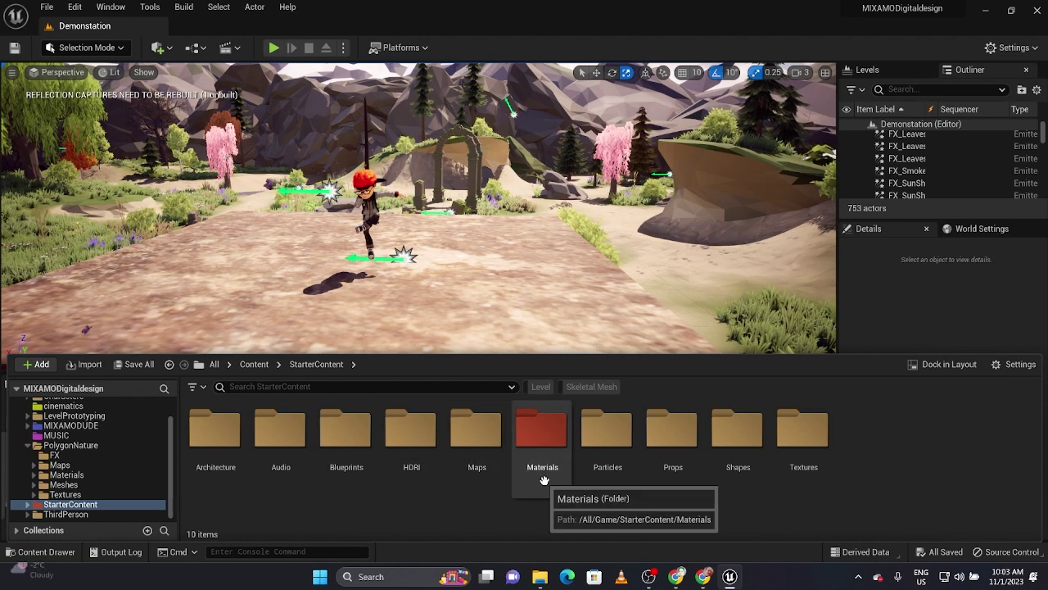
double_click(606, 430)
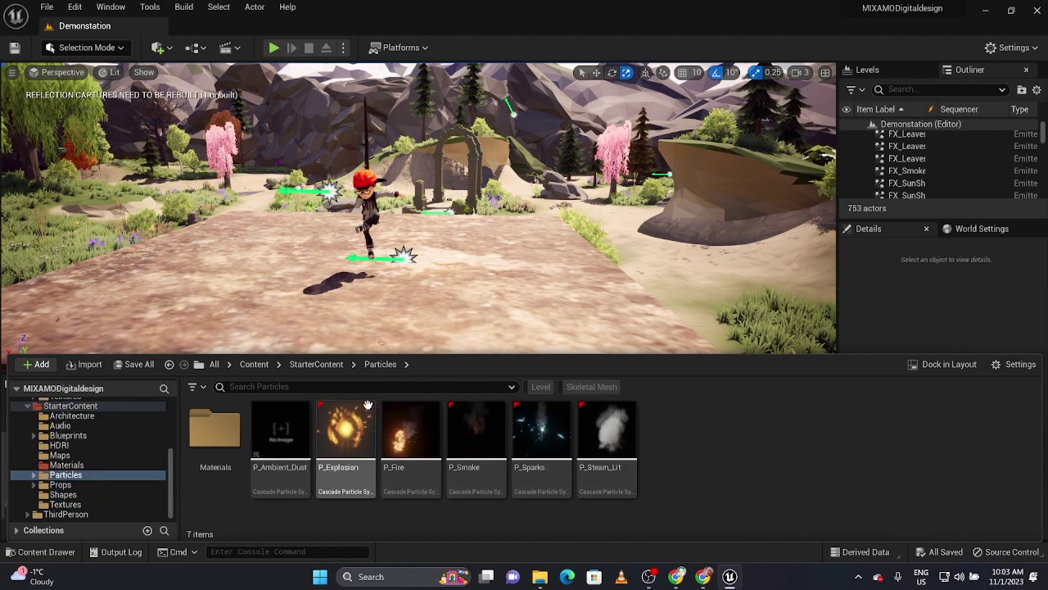
click(316, 363)
right_click(605, 437)
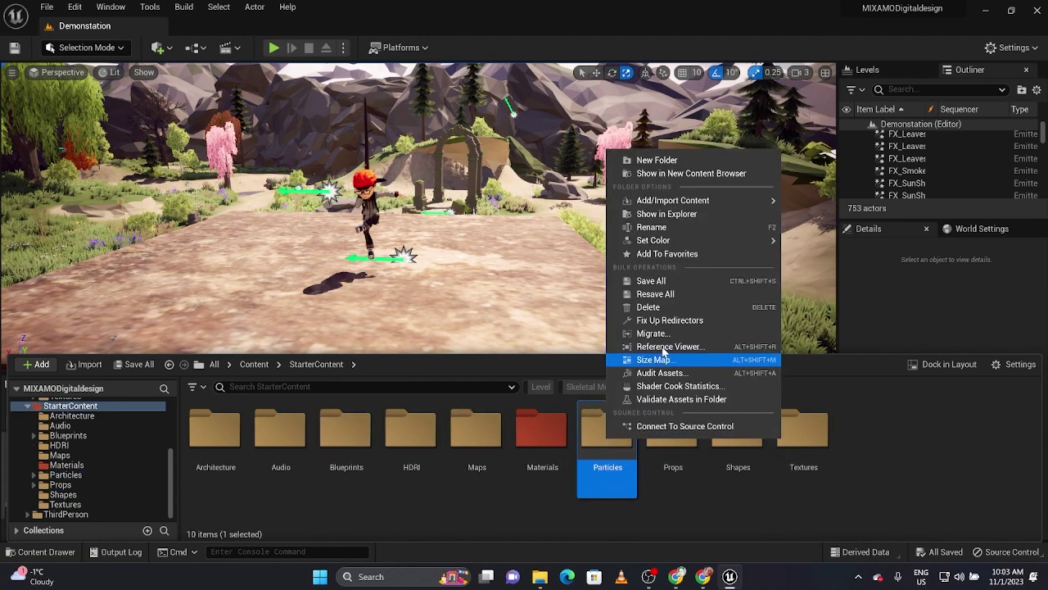
mouse_move(726, 242)
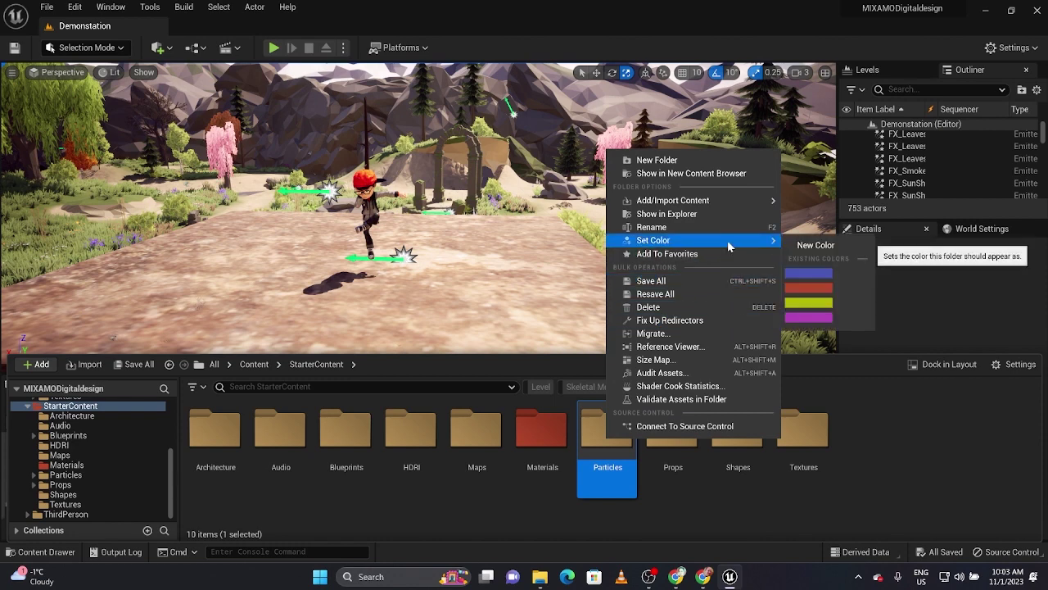
click(801, 319)
double_click(613, 434)
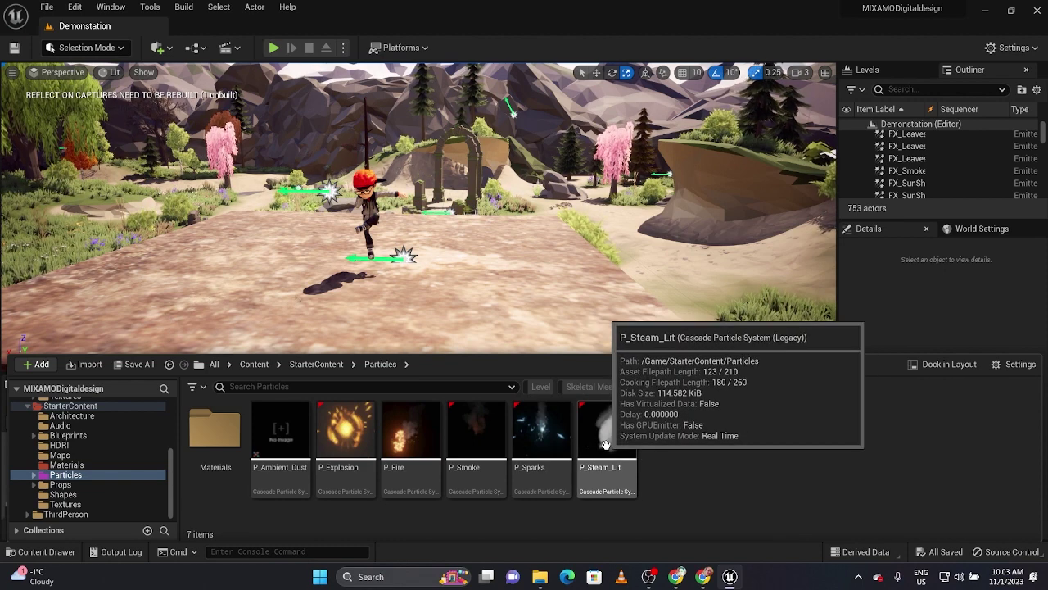
- Place a P_Sparks emitter on the platform at the character's feet and disable its Auto Activate option
drag(540, 430, 386, 273)
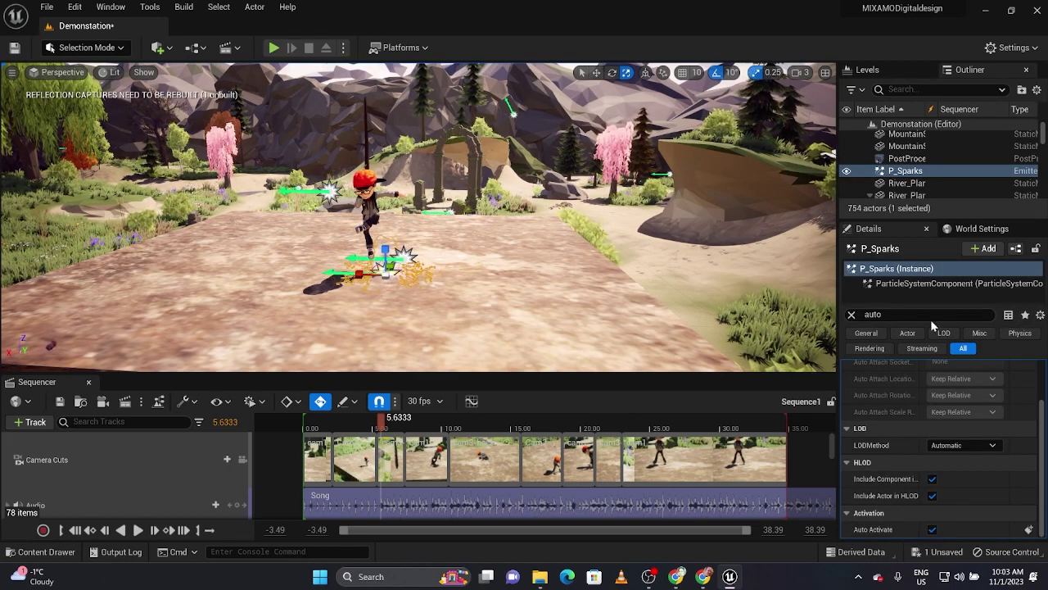
click(851, 315)
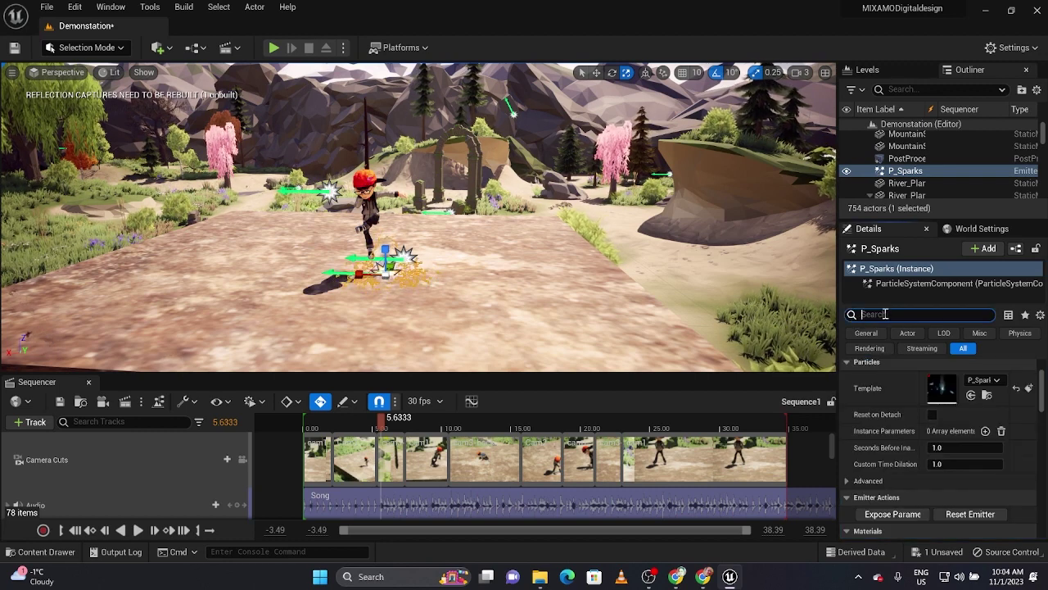
text(auto)
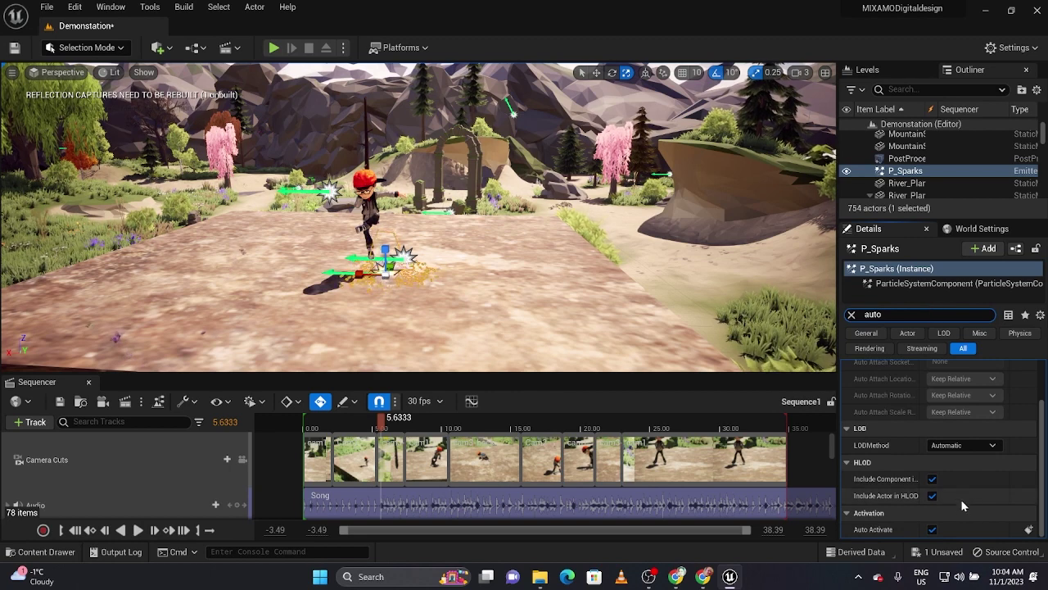
click(931, 529)
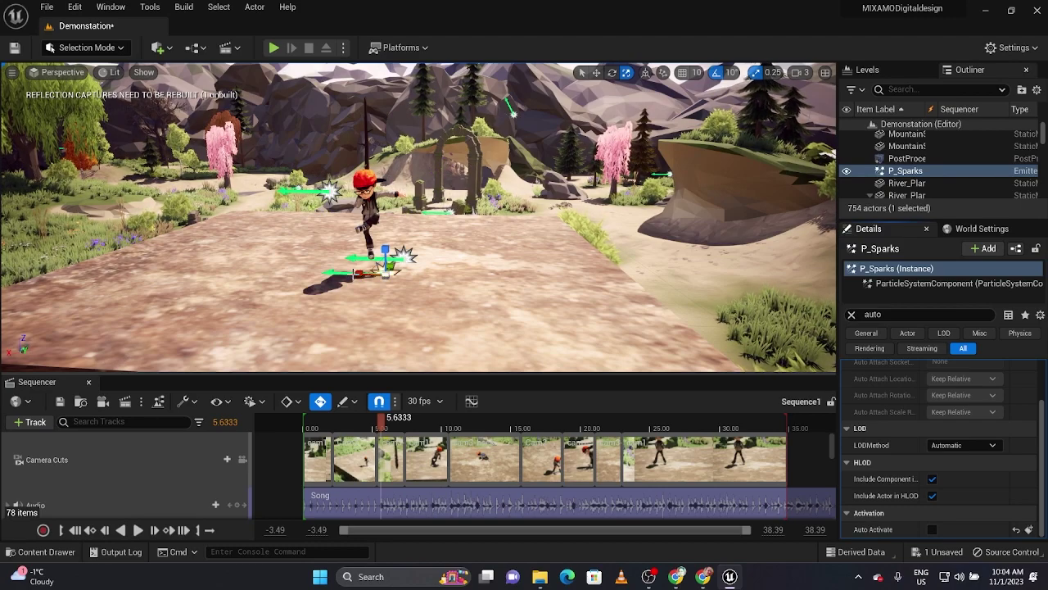
- Duplicate the P_Sparks emitter three times, spreading the copies over the platform around the character
mouse_move(393, 270)
right_down()
mouse_move(352, 272)
mouse_move(385, 250)
mouse_move(409, 262)
right_up()
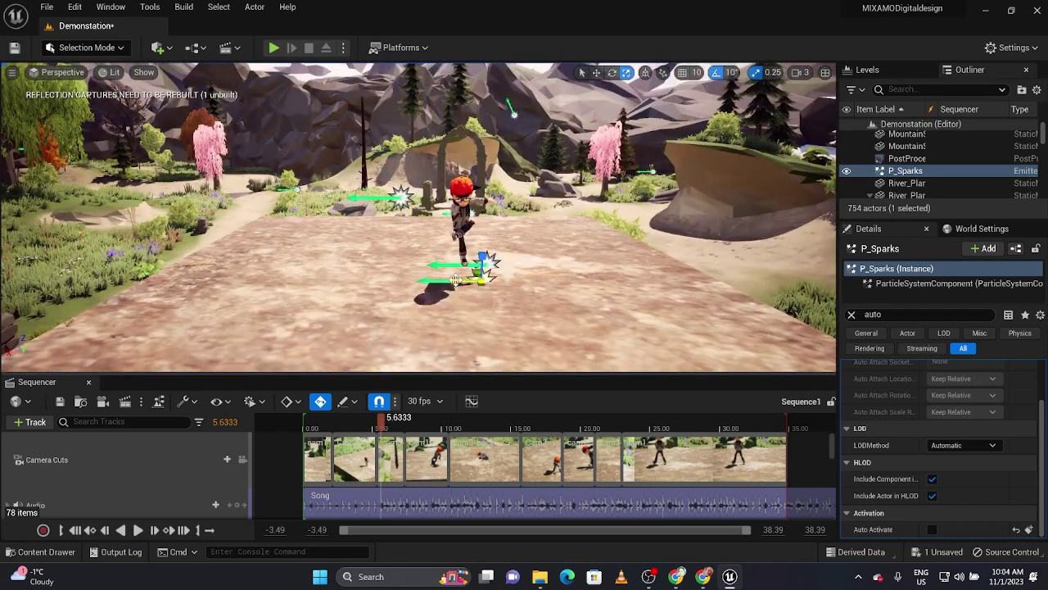
key(w)
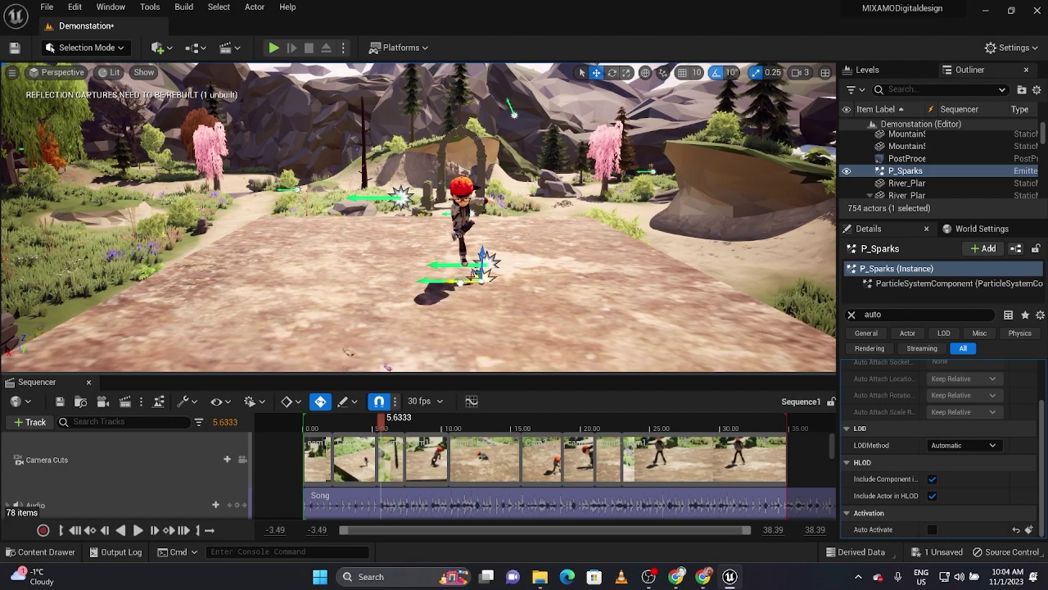
alt+drag(473, 273, 408, 276)
mouse_move(419, 281)
right_down()
mouse_move(372, 283)
mouse_move(451, 281)
mouse_move(434, 279)
right_up()
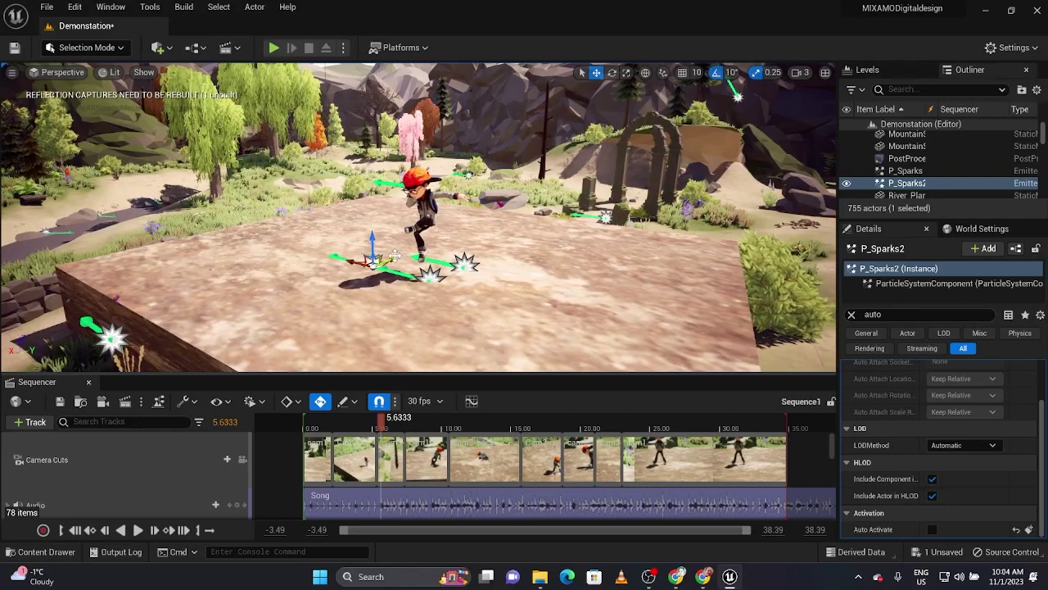
alt+drag(395, 256, 410, 244)
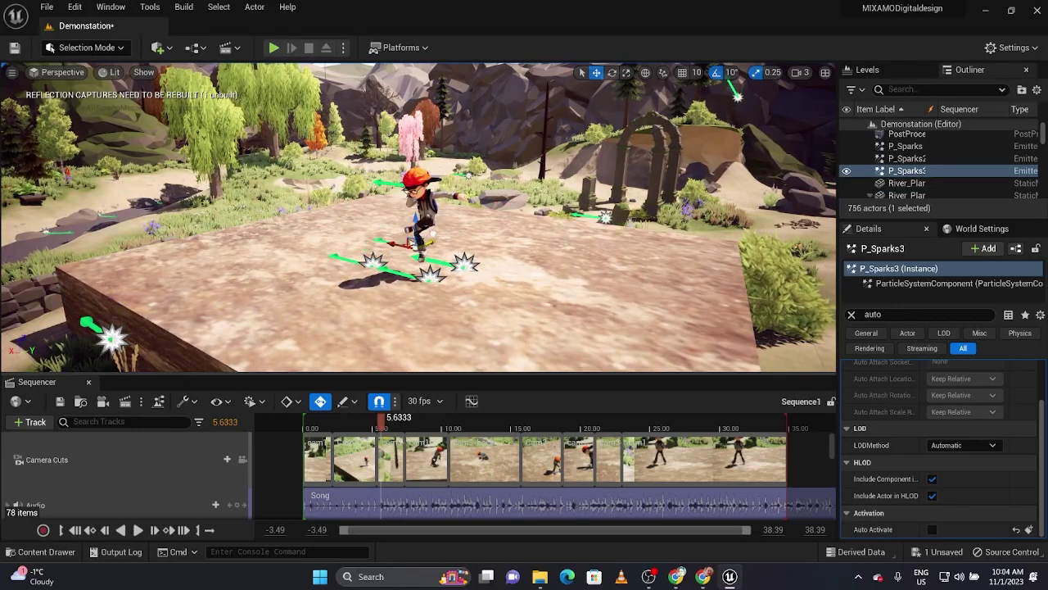
click(449, 233)
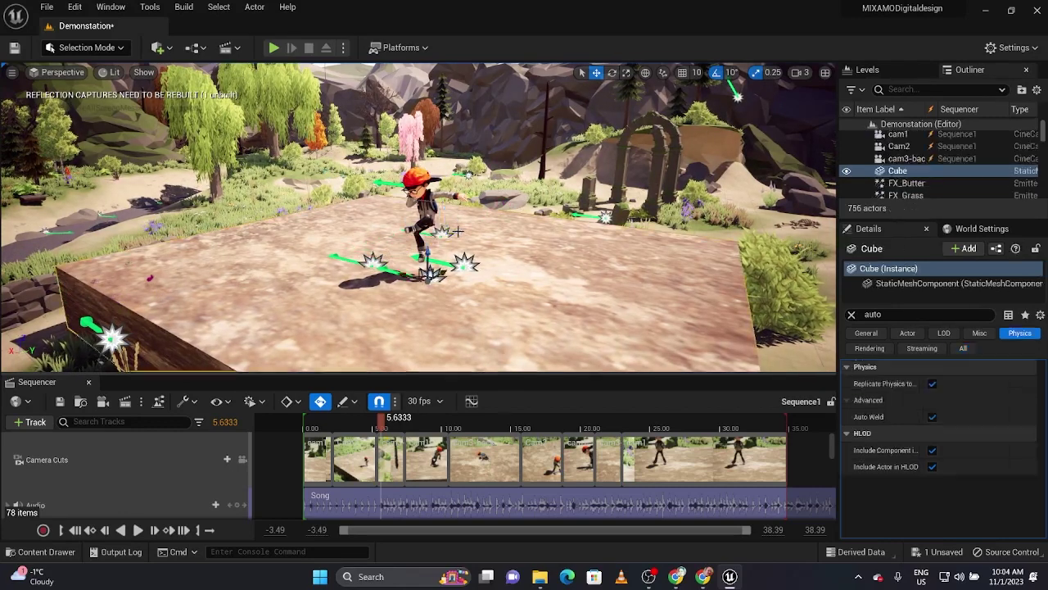
click(436, 234)
alt+drag(427, 234, 491, 240)
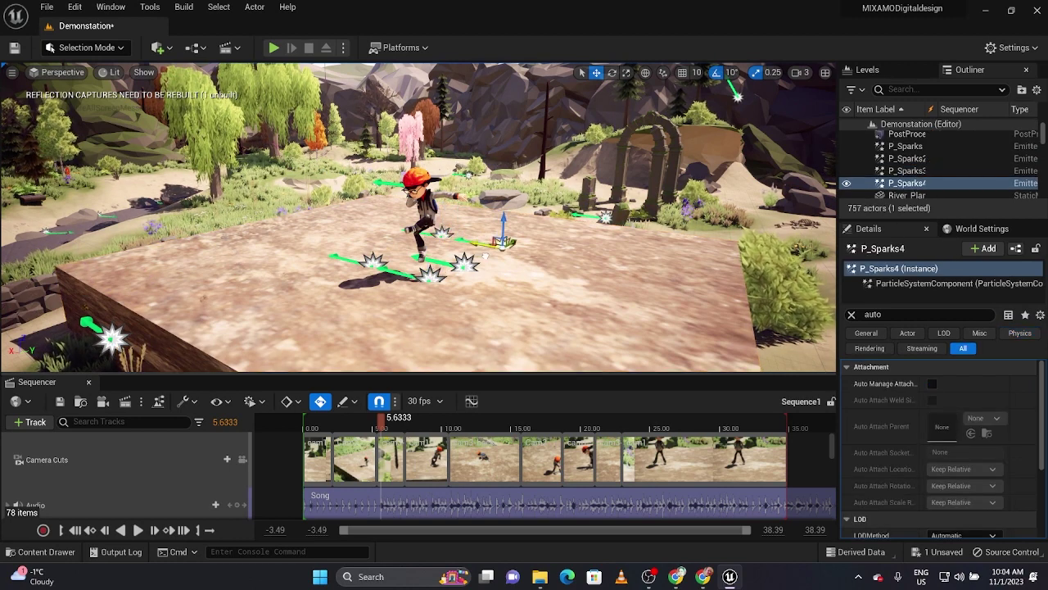
- Group the four P_Sparks emitters in a new Outliner folder named sparks
click(916, 147)
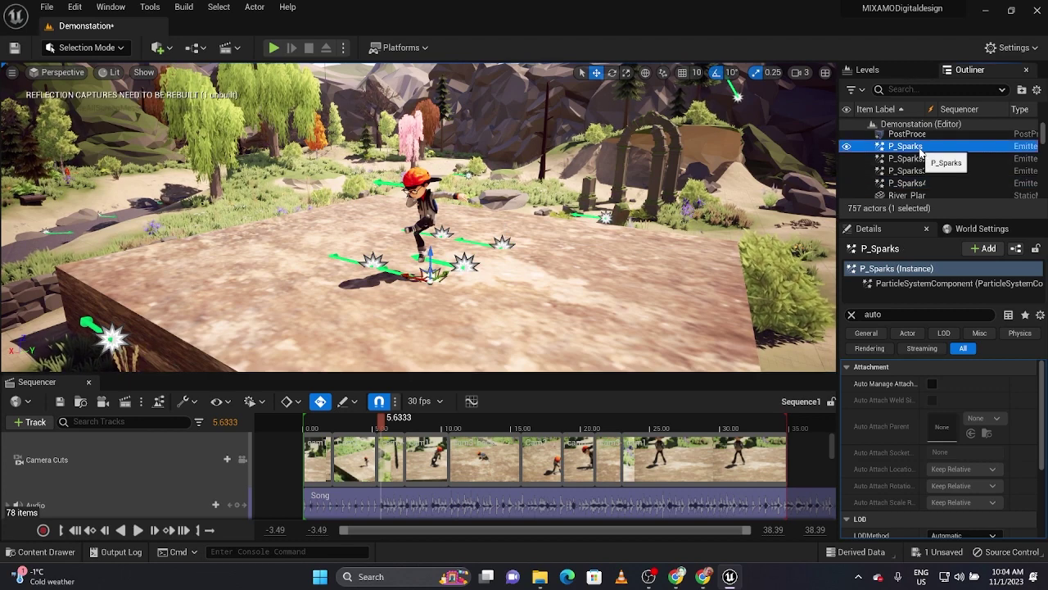
shift+click(919, 181)
right_click(918, 181)
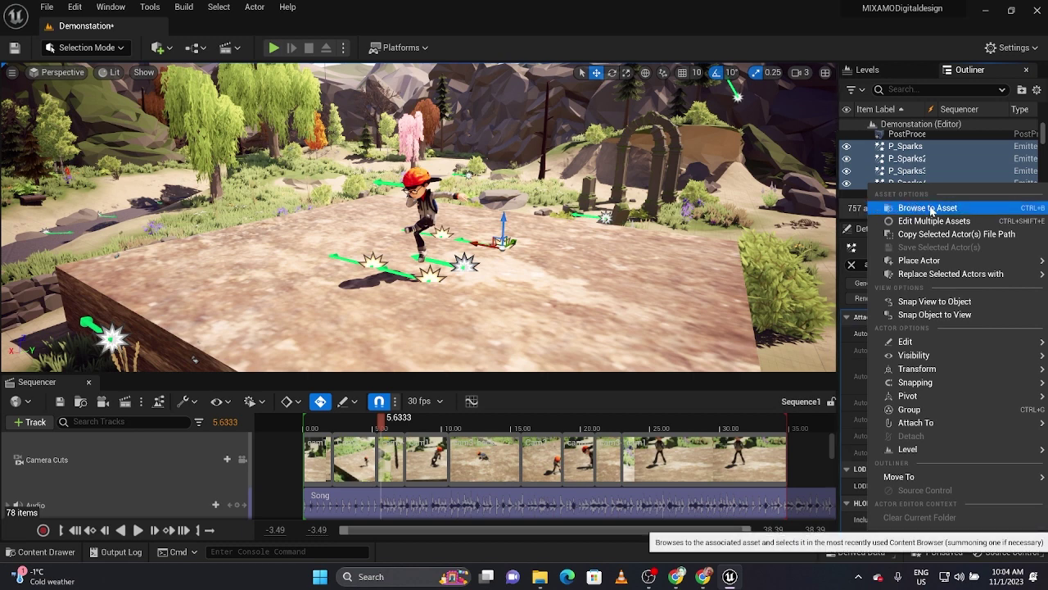
click(1044, 131)
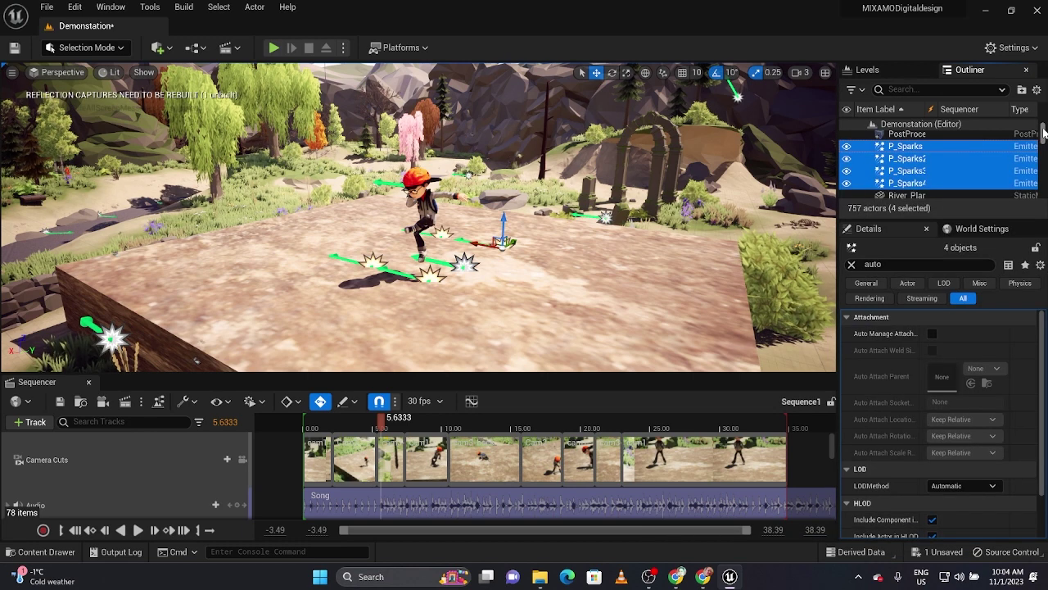
click(1021, 89)
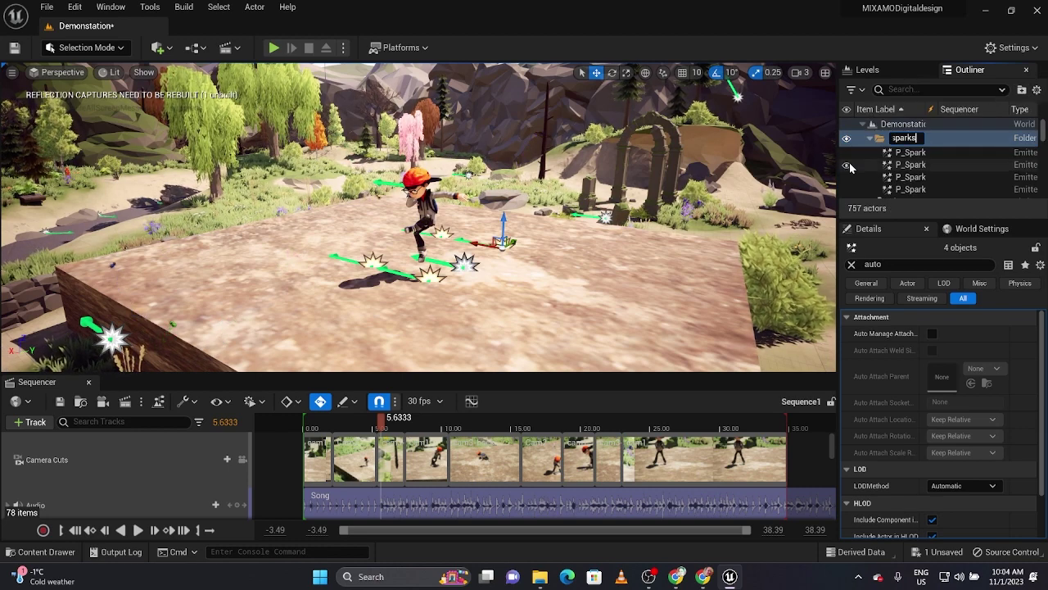
key(Return)
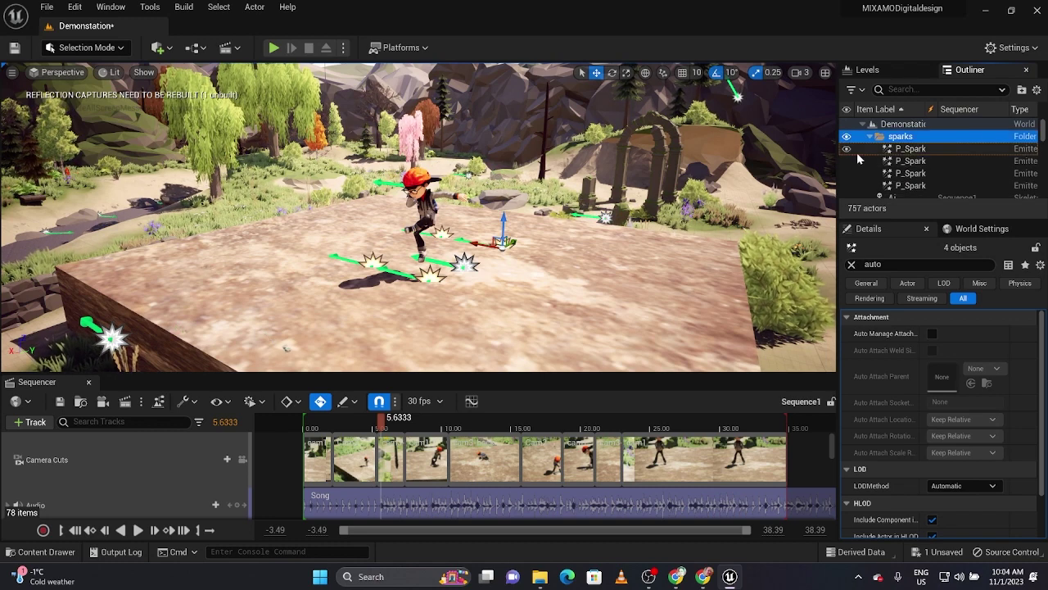
- Add the four P_Sparks emitters from the sparks folder to Sequence1 and give each an FX System Toggle Track
scroll(312, 456, down, 8)
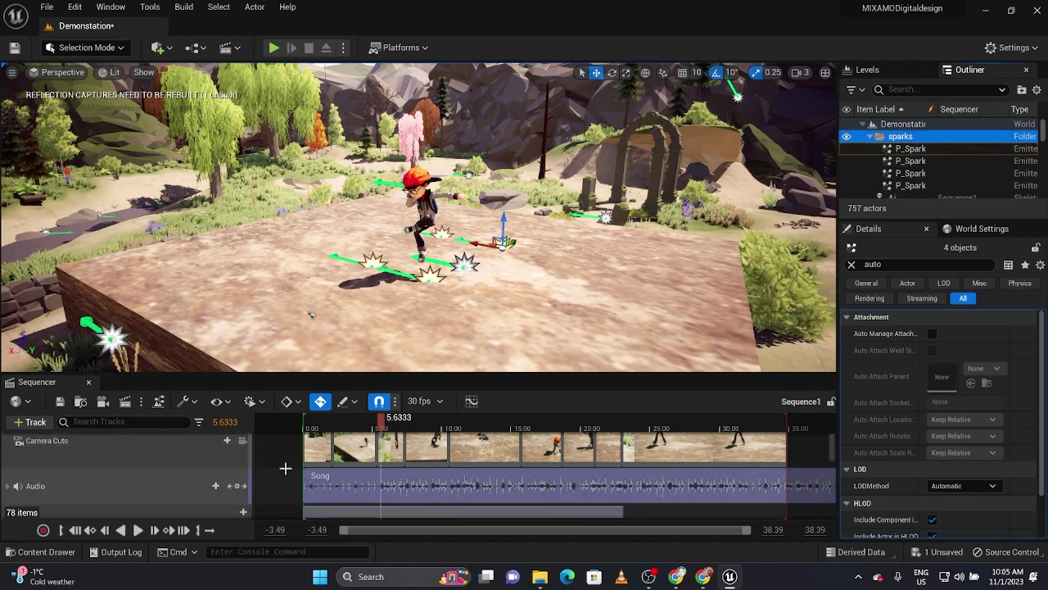
click(13, 459)
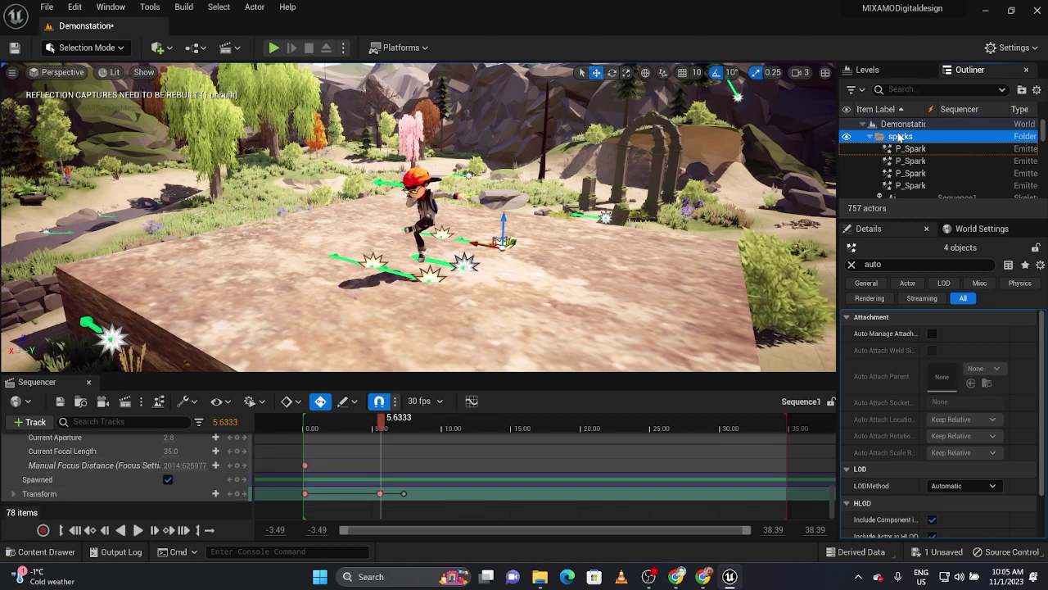
drag(899, 138, 485, 385)
drag(268, 505, 257, 506)
scroll(183, 484, up, 1)
scroll(119, 487, down, 2)
scroll(158, 502, up, 1)
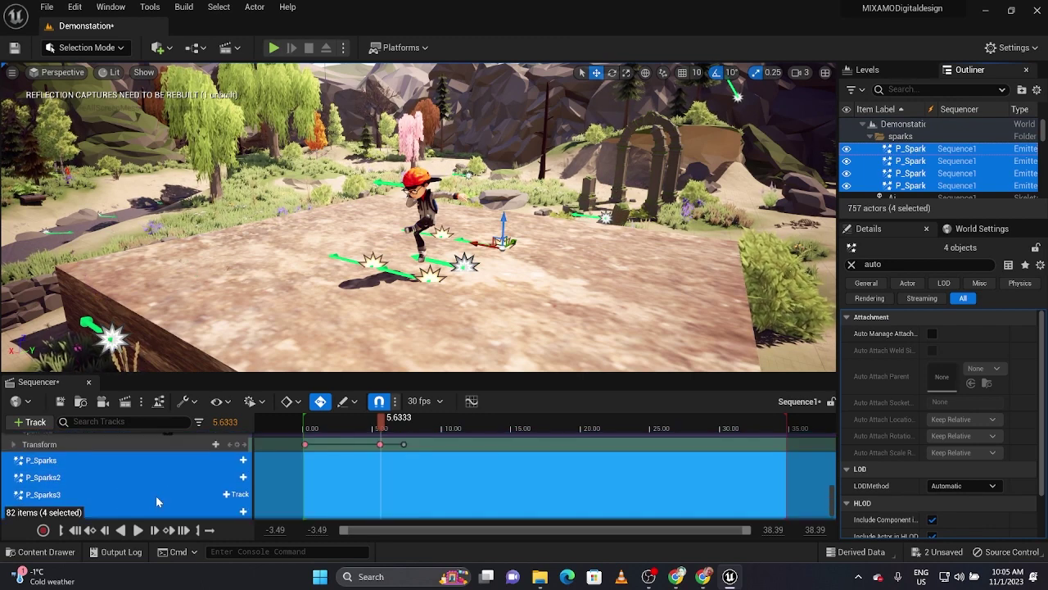
click(237, 461)
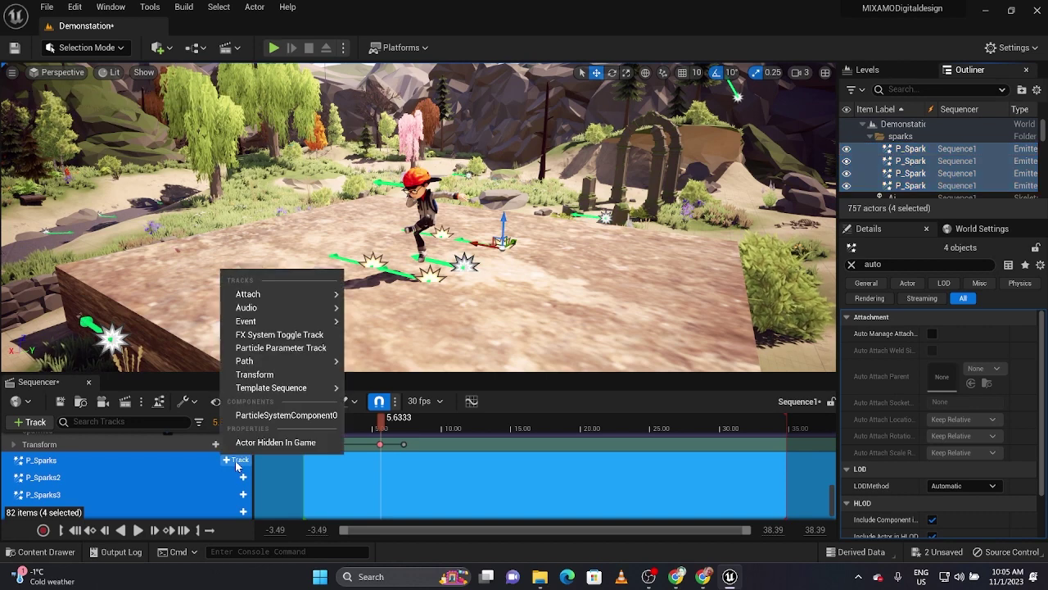
click(305, 335)
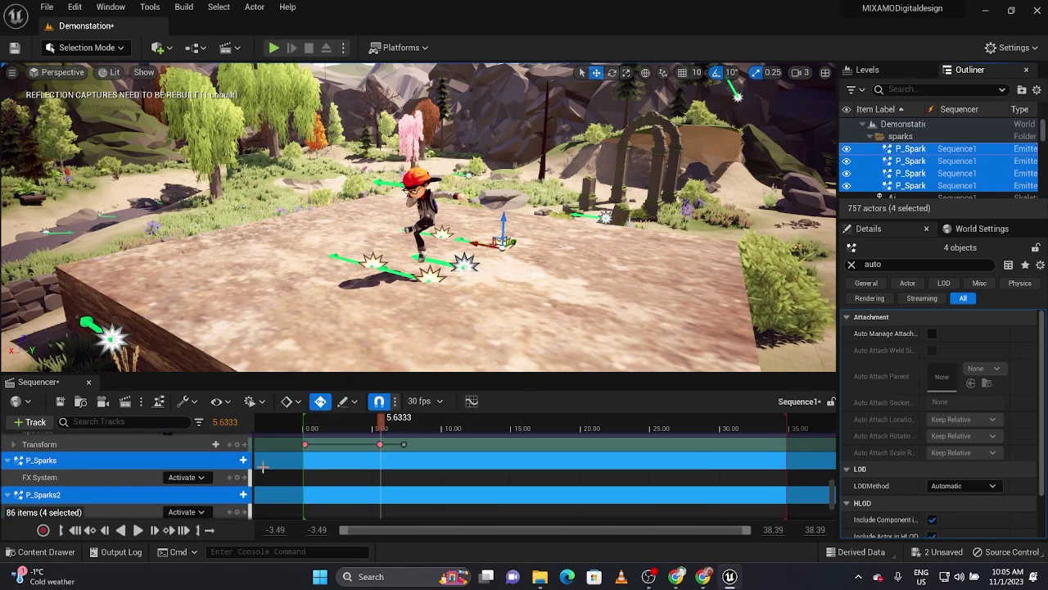
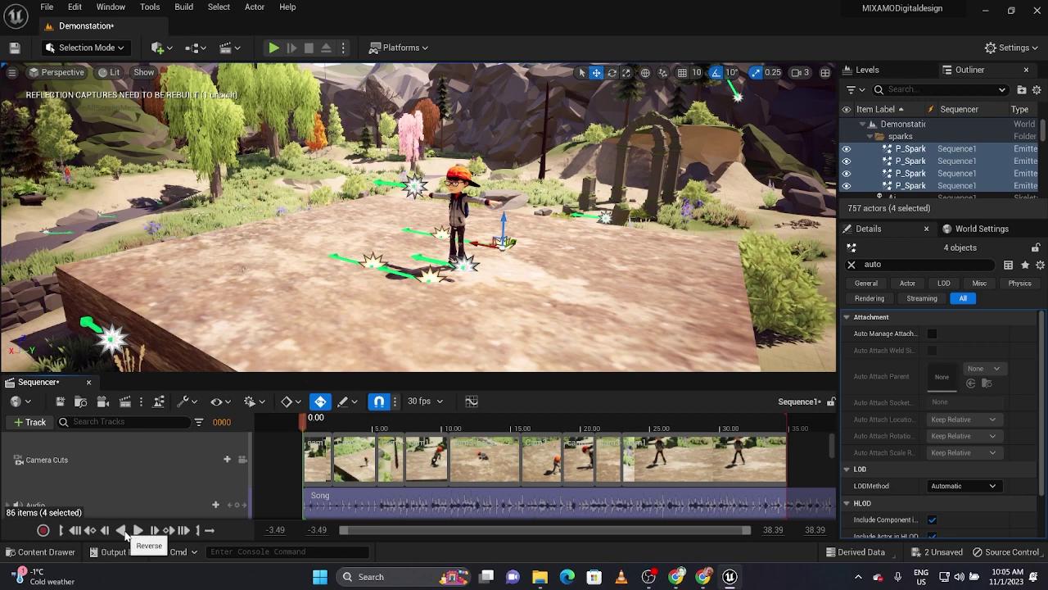
- Play the sequence from the start and scrub to about 6.37 to look for the moment the sparks should fire
click(138, 531)
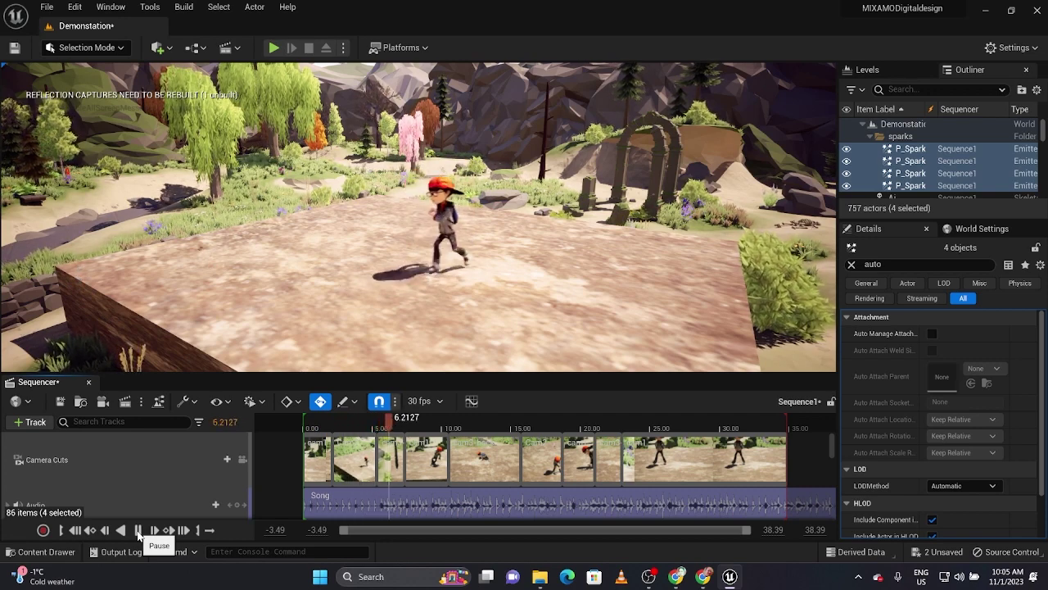
click(137, 531)
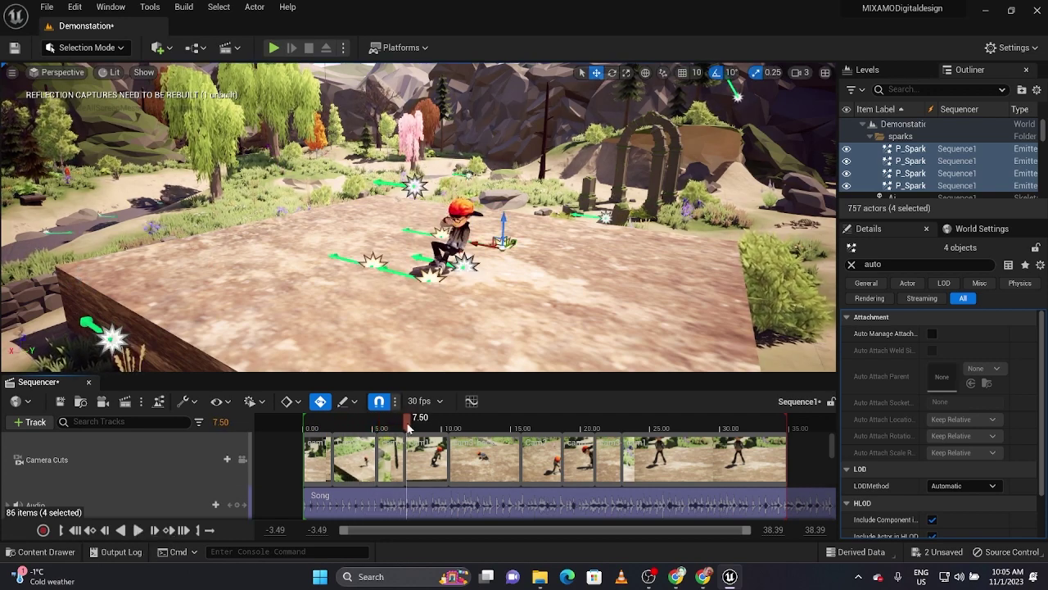
drag(406, 427, 393, 430)
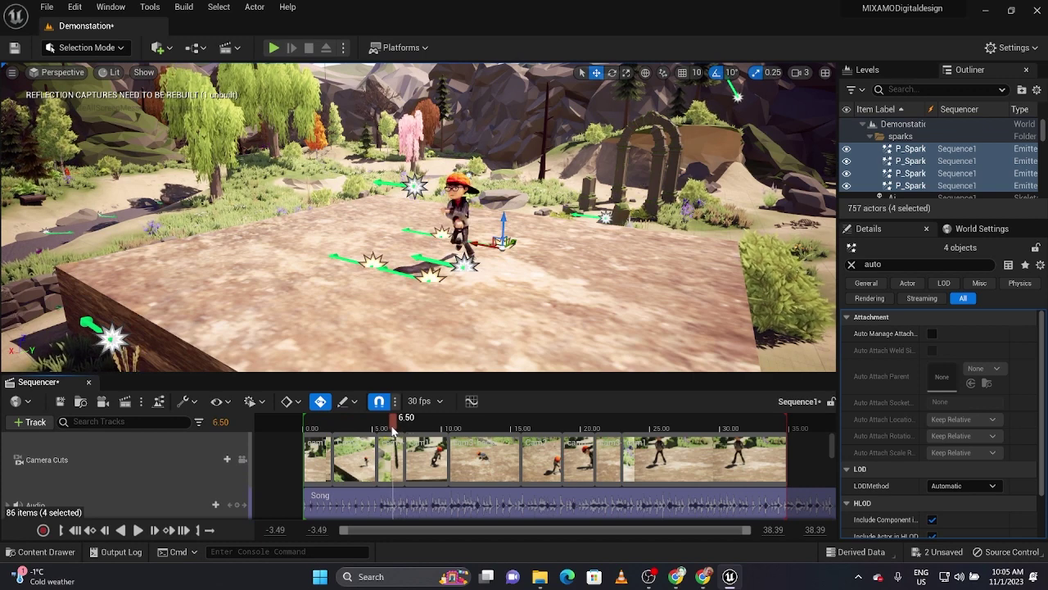
- Set the FX System state of P_Sparks, P_Sparks2, P_Sparks3 and P_Sparks4 to Activate with the playhead at 6.3667
scroll(391, 449, down, 6)
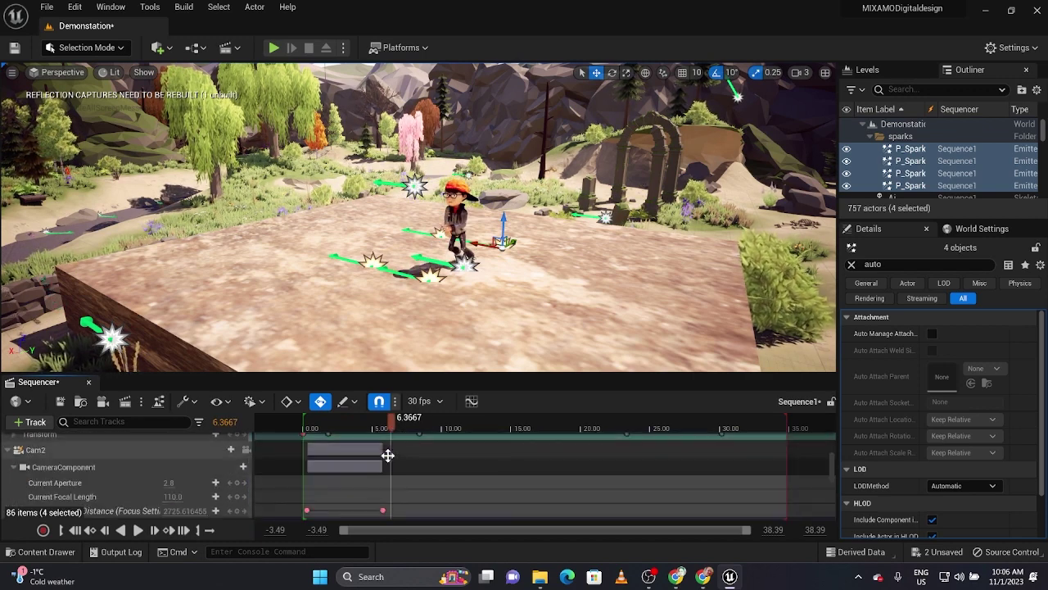
scroll(387, 455, up, 2)
scroll(387, 454, down, 5)
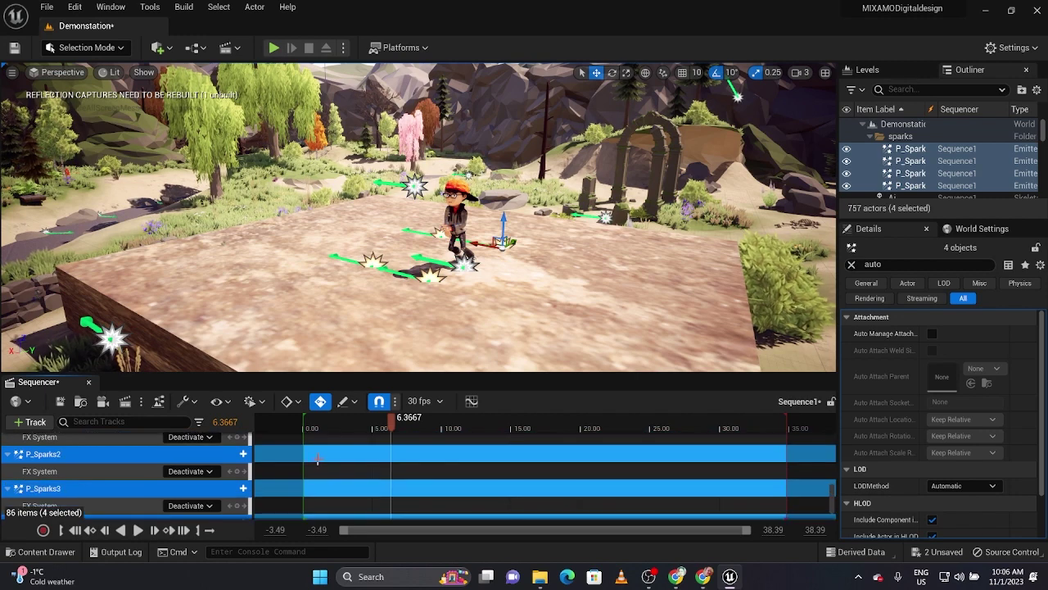
click(205, 477)
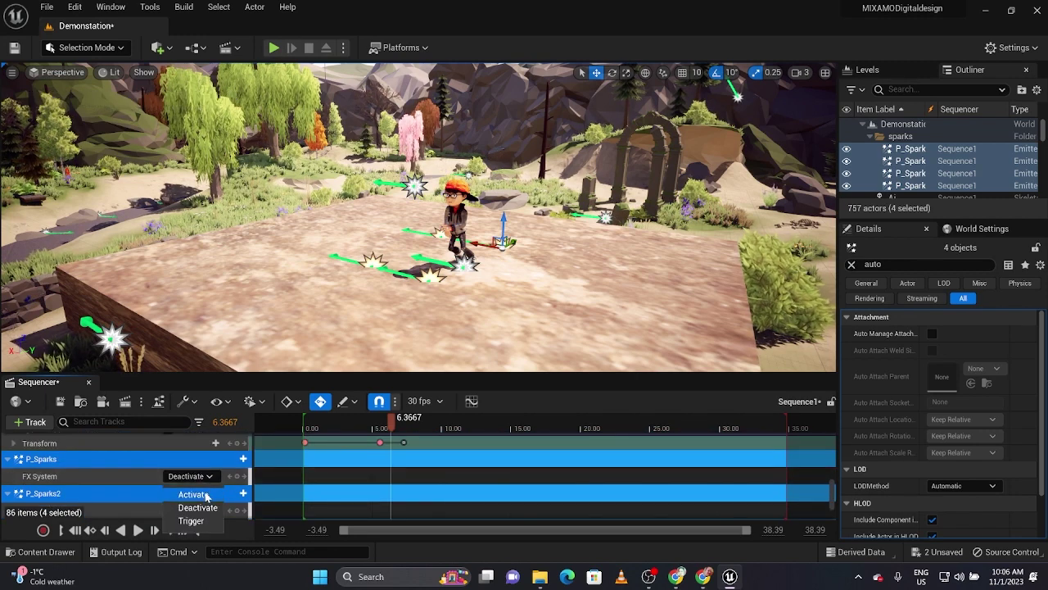
click(195, 489)
scroll(209, 492, down, 1)
click(215, 491)
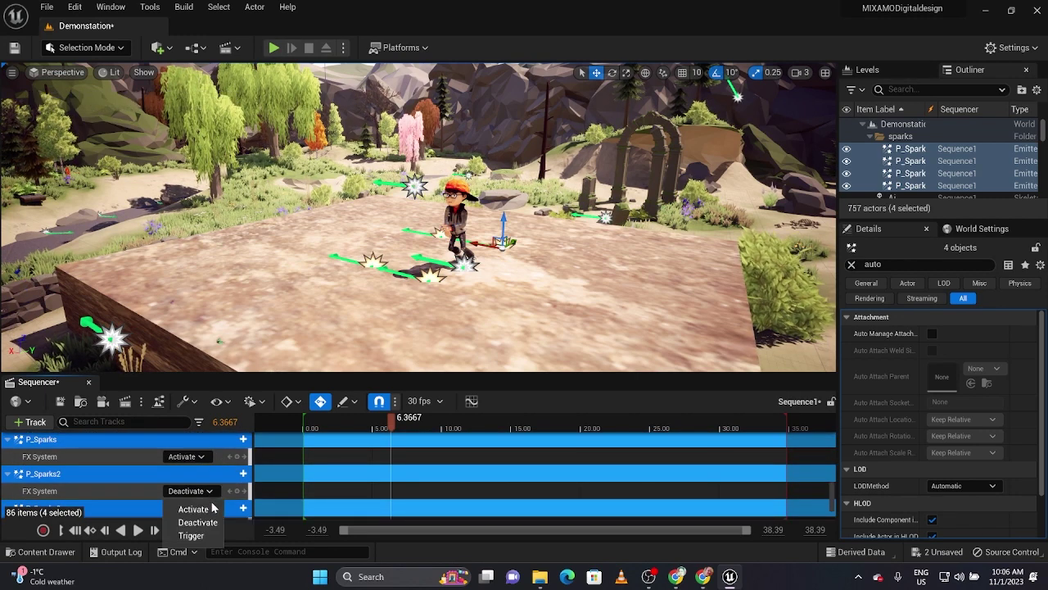
click(196, 503)
scroll(211, 496, down, 1)
click(209, 486)
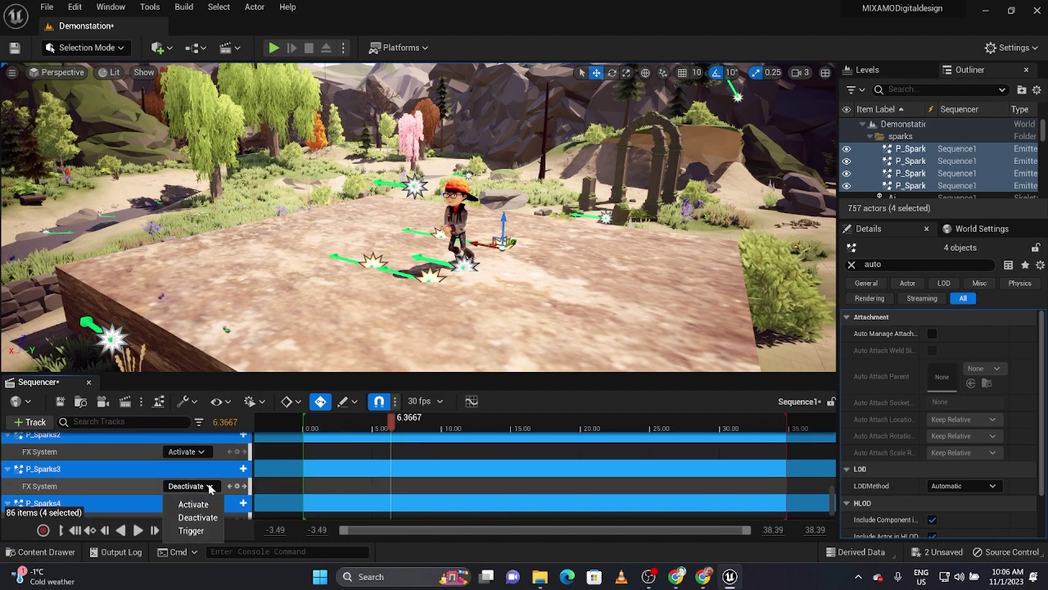
click(206, 490)
scroll(209, 491, down, 1)
click(209, 491)
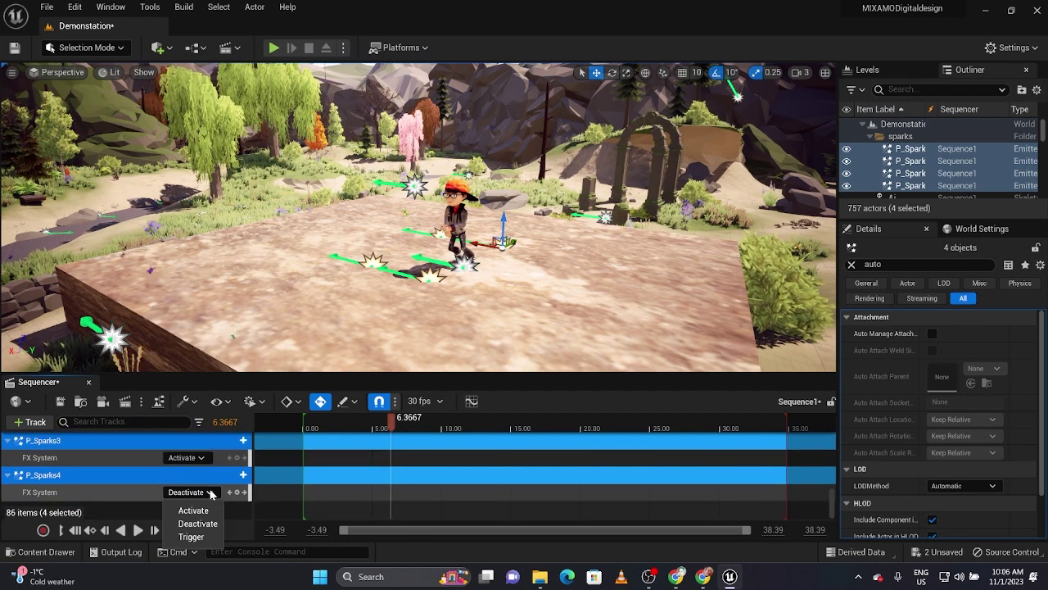
click(210, 511)
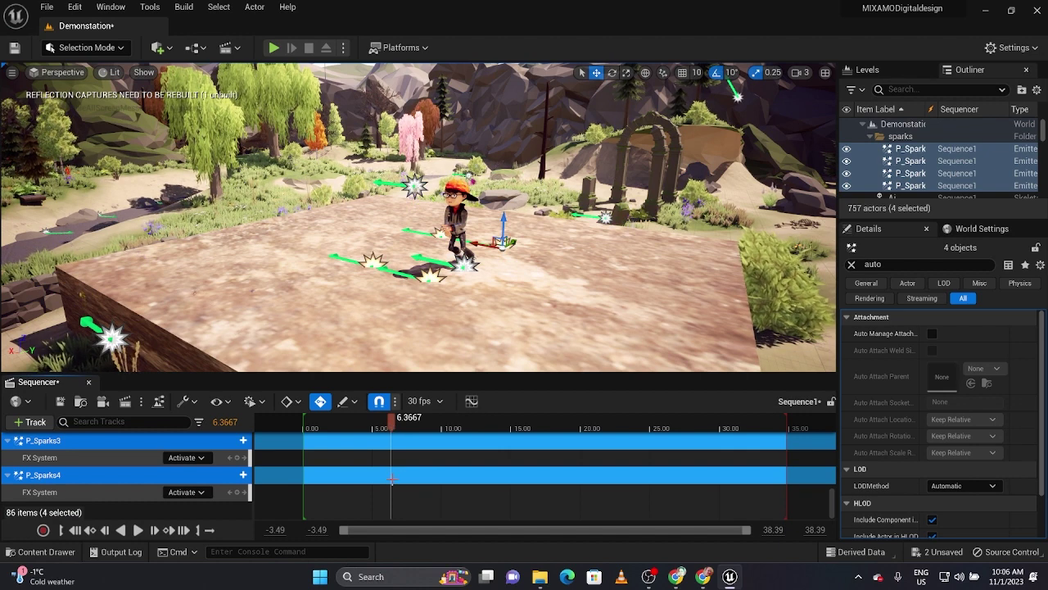
- Return the playhead to 0.00 and key the FX System of P_Sparks2 as Deactivate there
scroll(391, 479, up, 1)
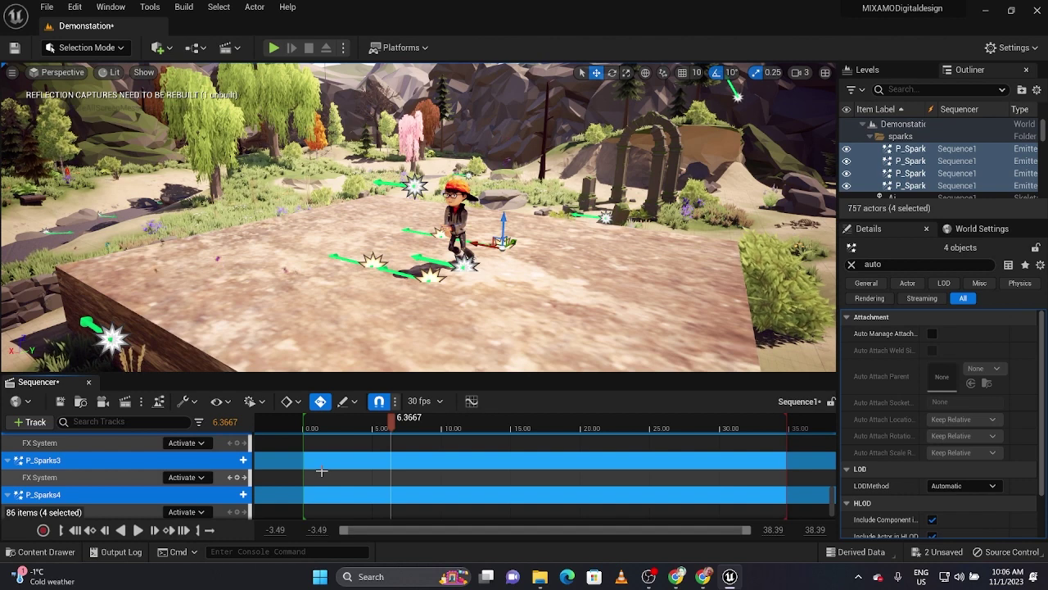
drag(394, 420, 312, 429)
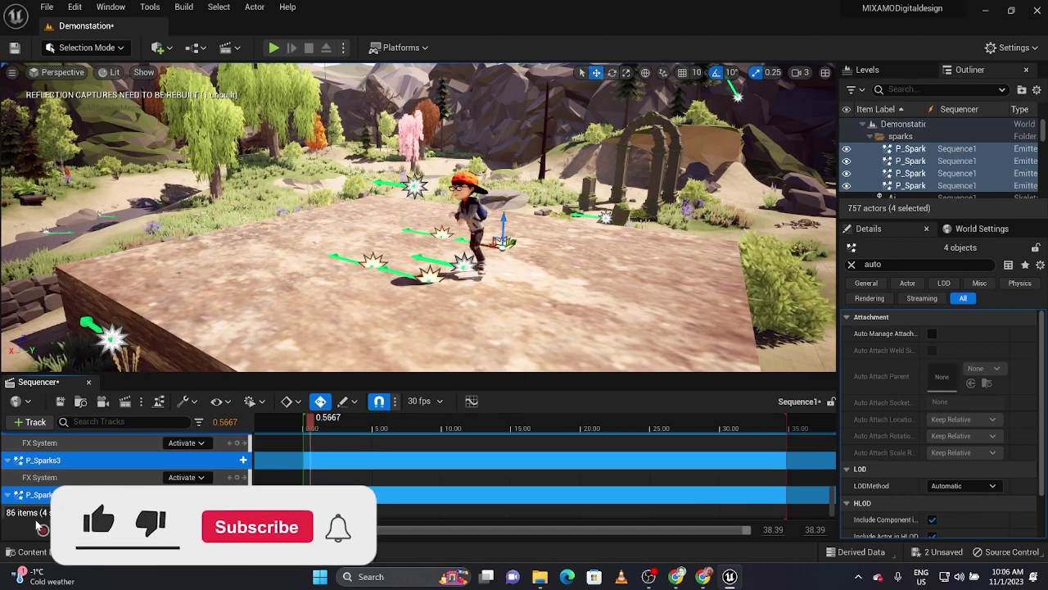
click(200, 443)
click(197, 474)
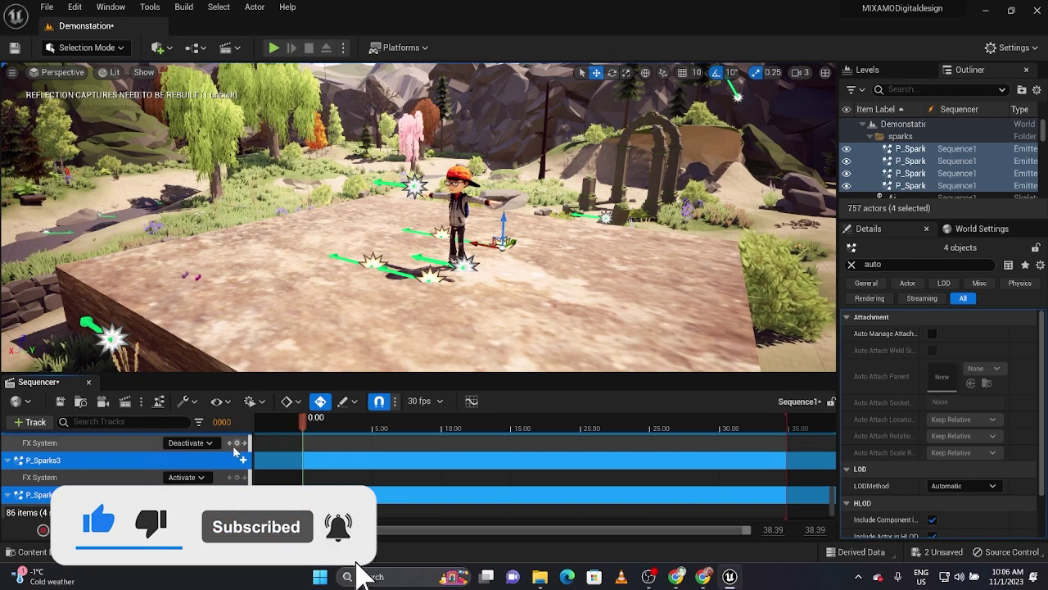
click(235, 443)
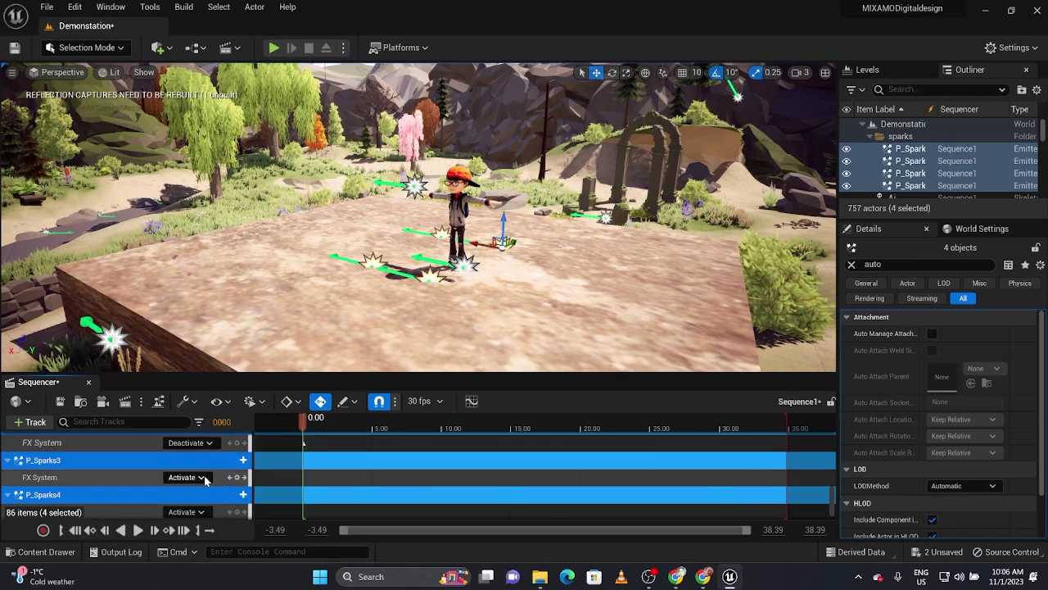
- Key the FX System of P_Sparks3 and P_Sparks4 as Deactivate at 0.00
click(200, 477)
click(197, 508)
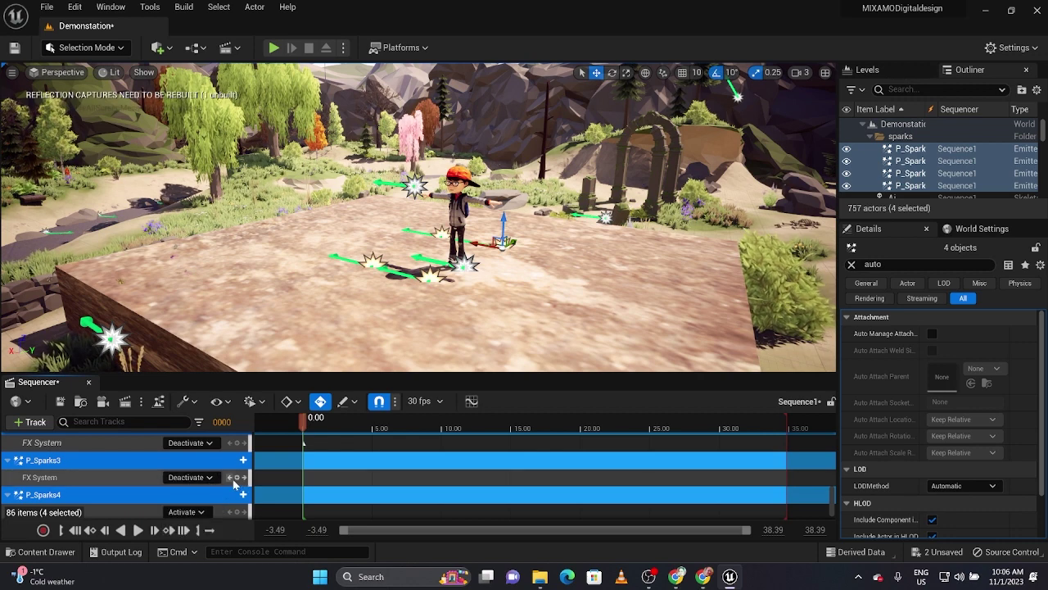
click(236, 478)
scroll(233, 492, down, 1)
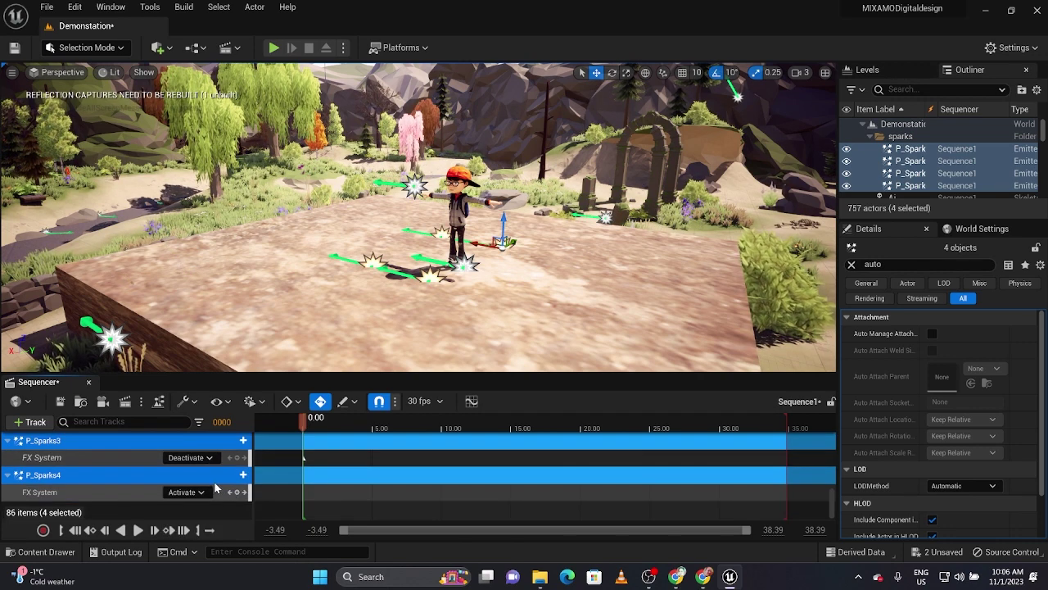
click(200, 493)
click(198, 524)
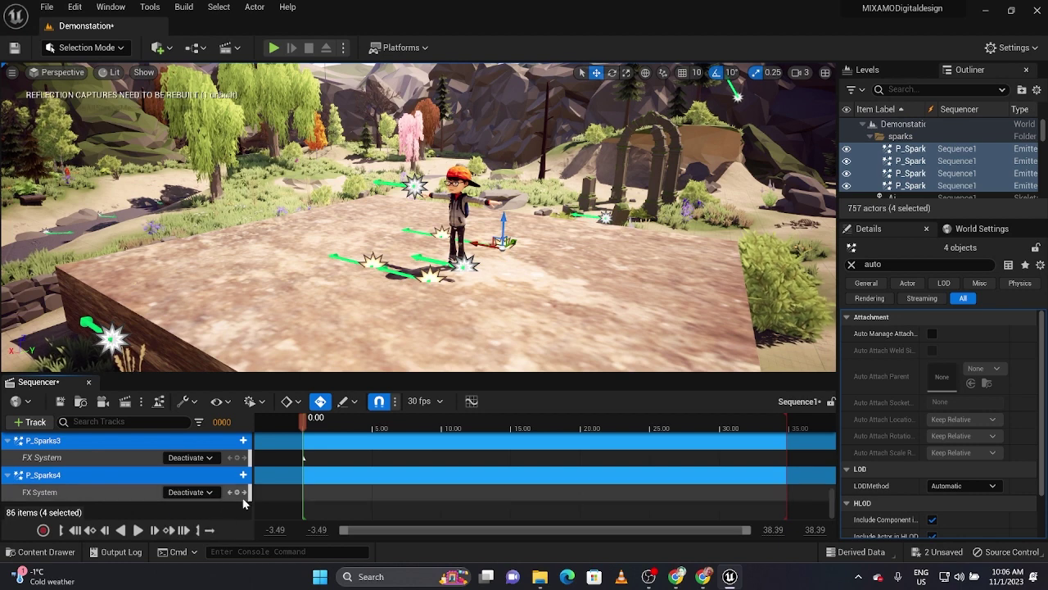
click(237, 492)
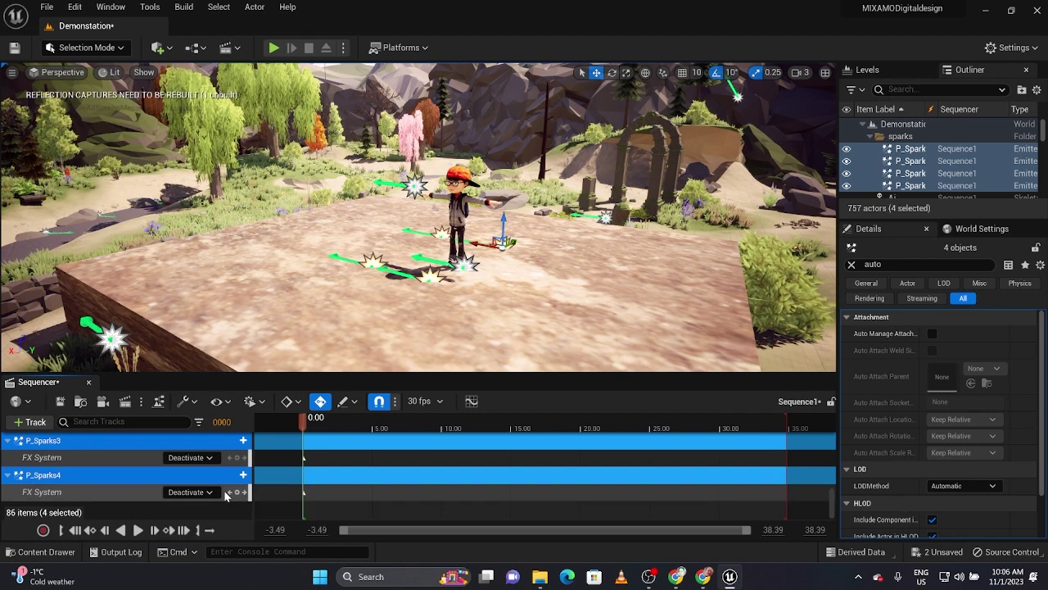
- Key the FX System of the first P_Sparks emitter as Deactivate at 0.00
scroll(233, 489, up, 2)
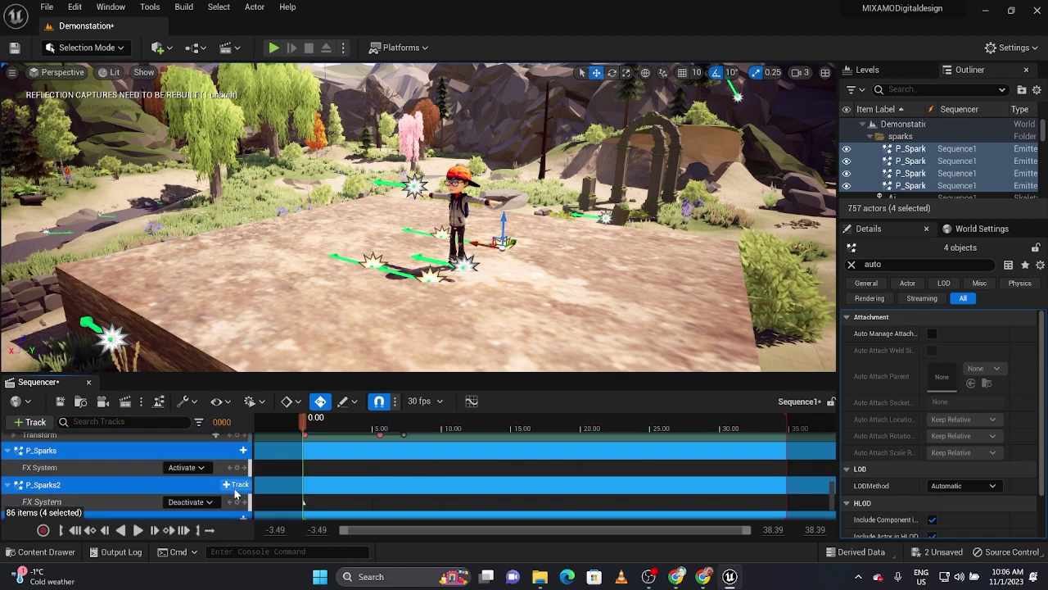
click(206, 470)
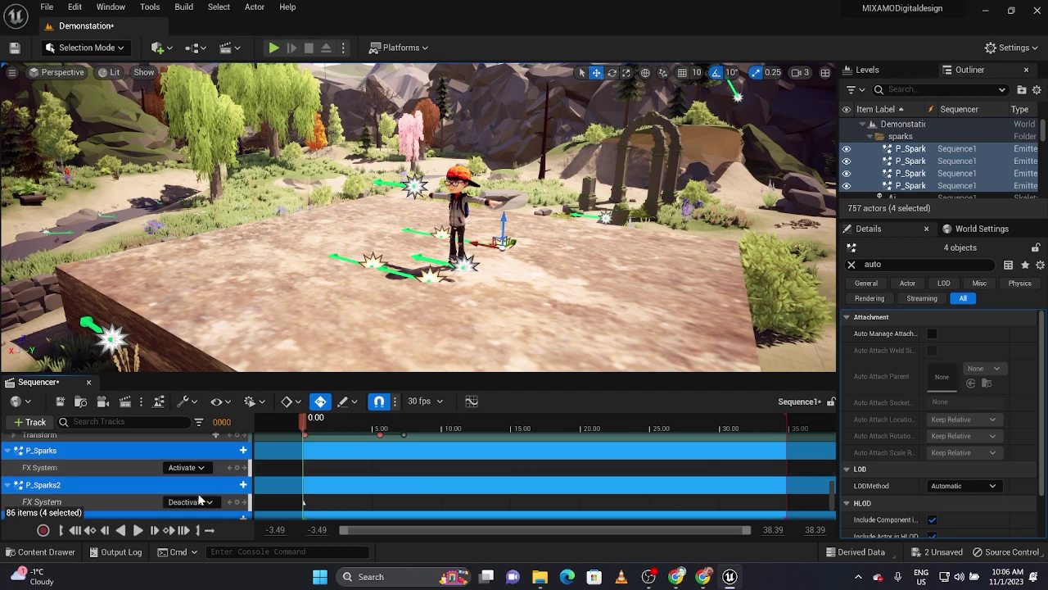
click(199, 495)
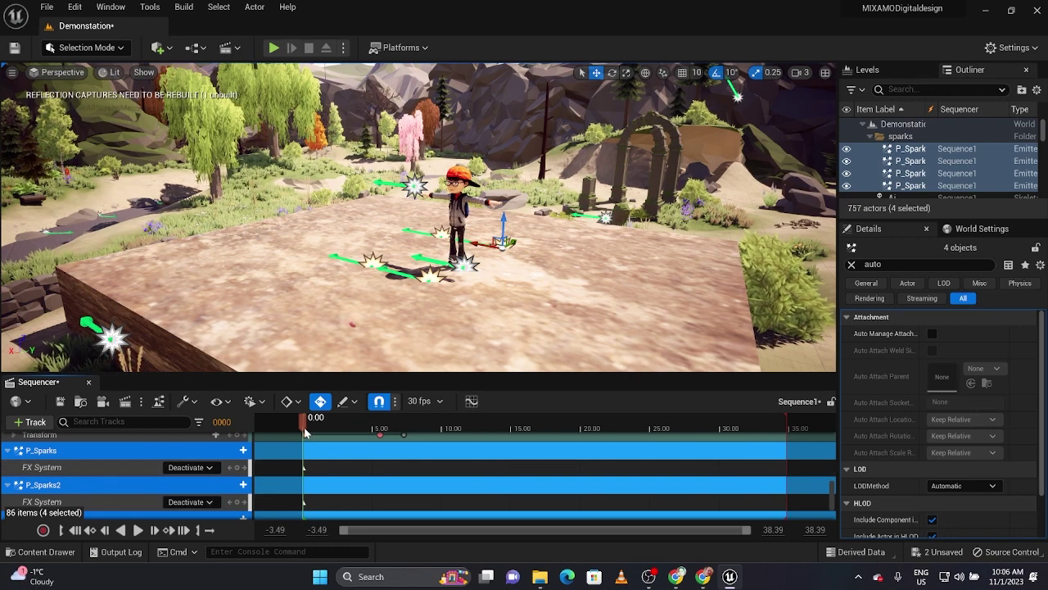
- Move the playhead to 5.70 and key the FX System of P_Sparks and P_Sparks2 as Activate
drag(305, 434, 382, 434)
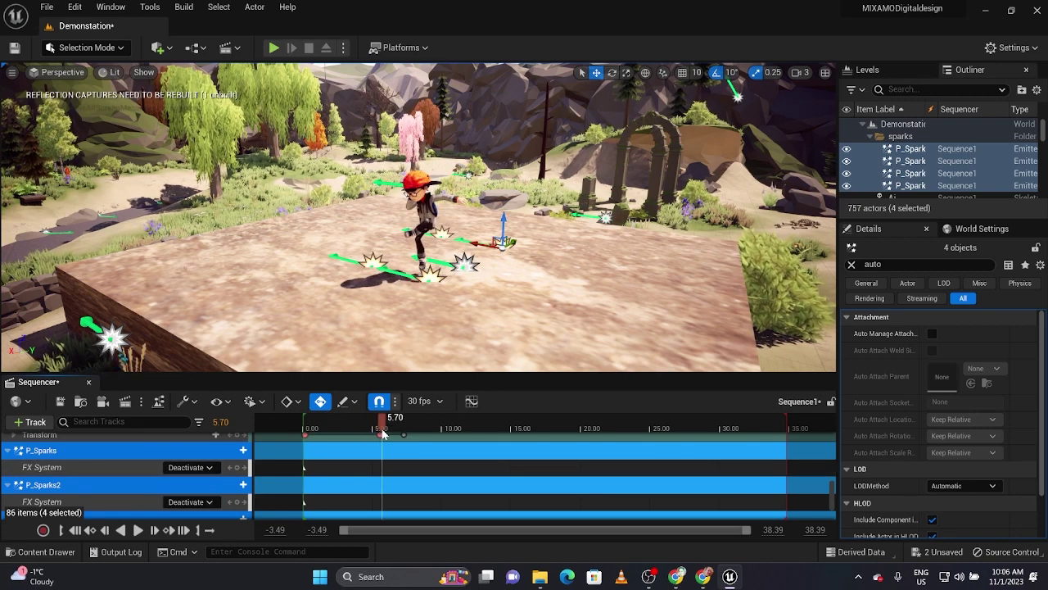
click(211, 468)
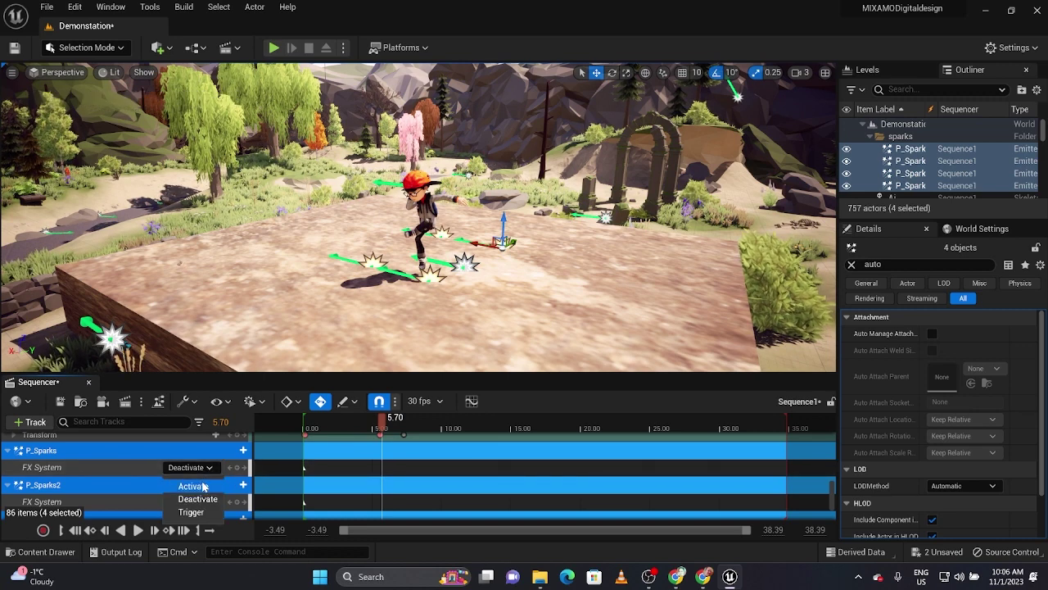
click(203, 487)
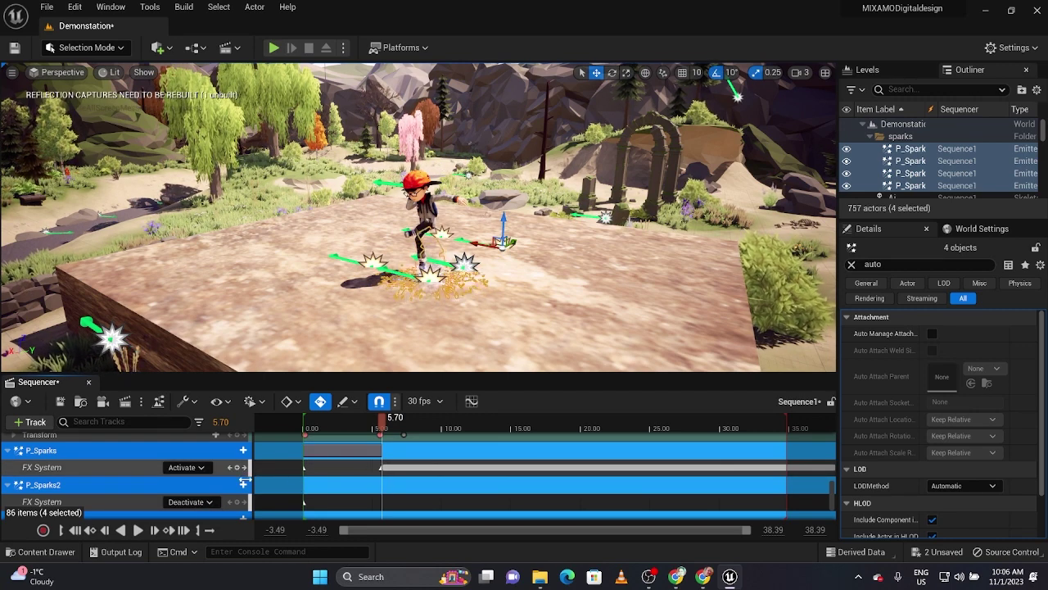
scroll(229, 490, down, 1)
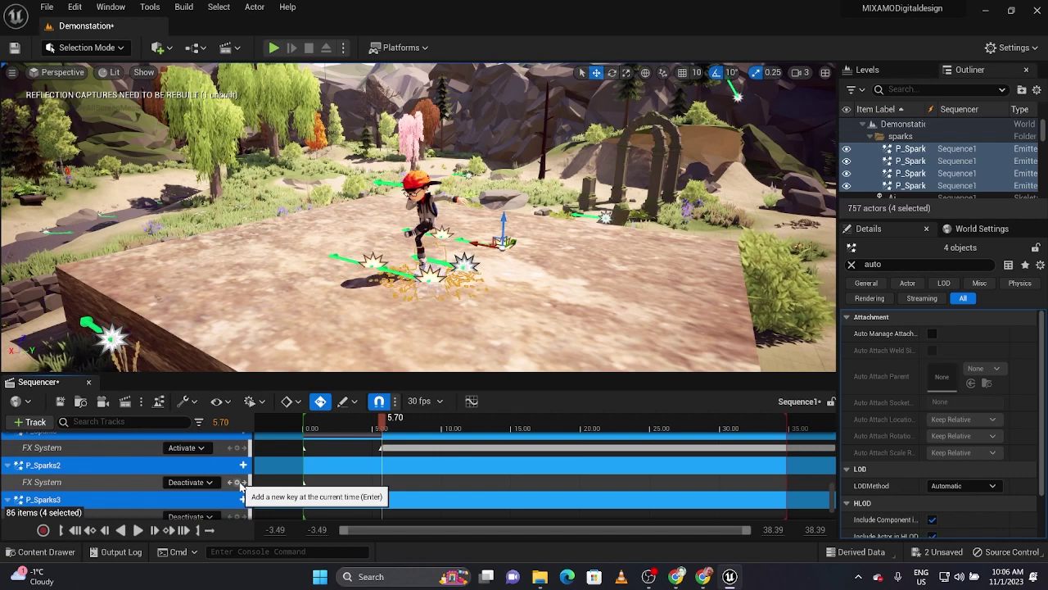
click(238, 483)
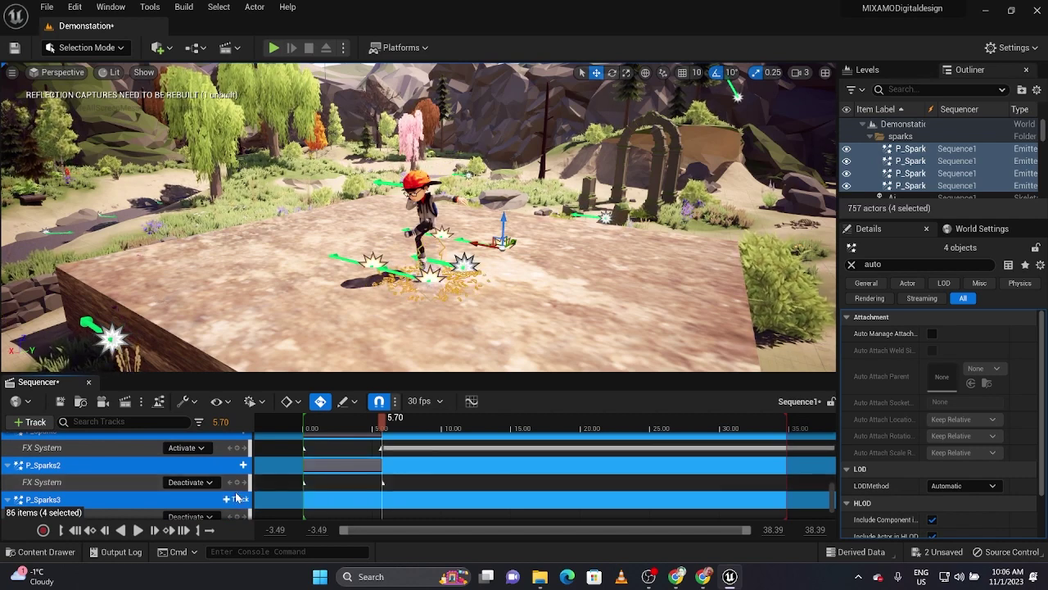
click(210, 482)
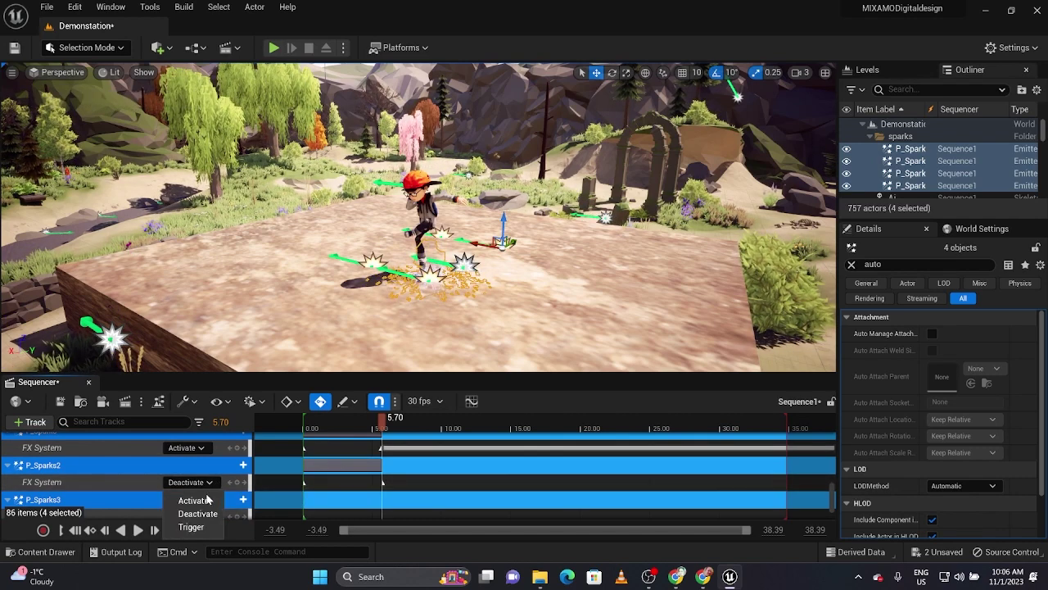
click(207, 498)
- Key the FX System of P_Sparks3 as Activate at 5.70
scroll(217, 497, down, 1)
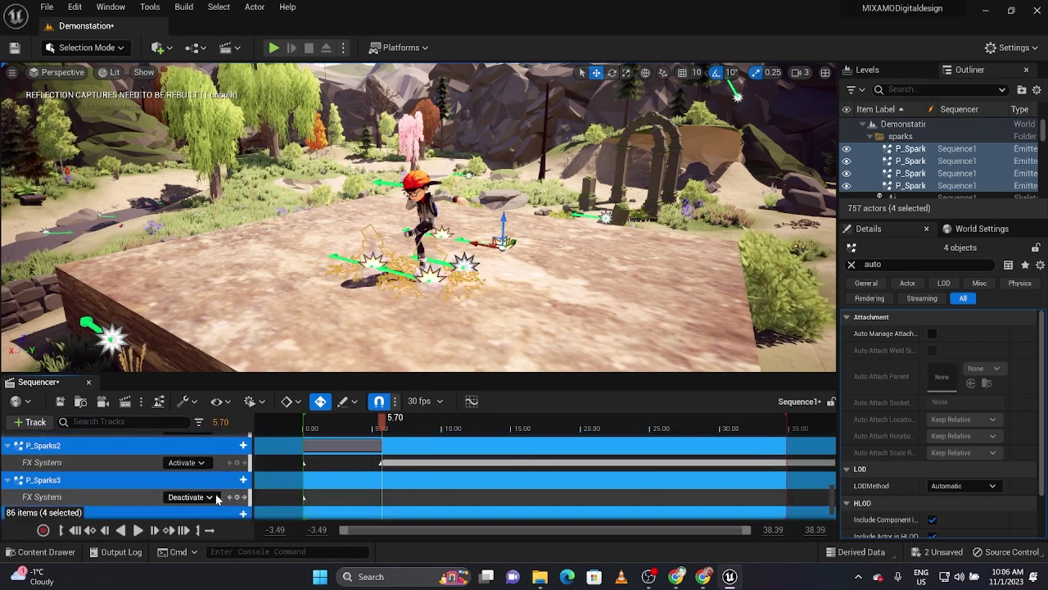
click(211, 497)
click(207, 515)
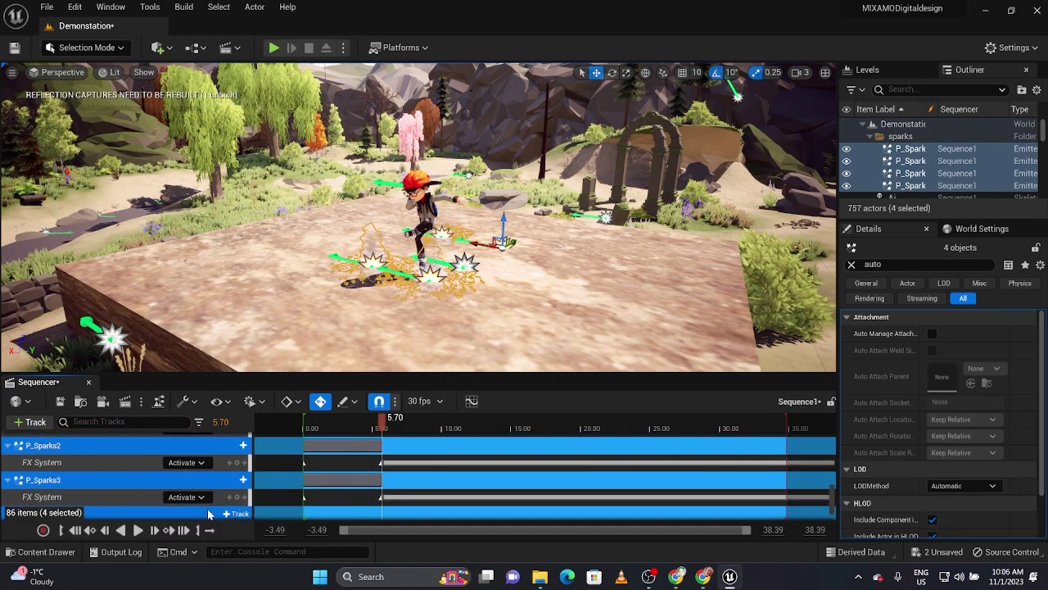
- Key the FX System of P_Sparks4 as Activate at 5.70
scroll(208, 512, down, 1)
click(210, 512)
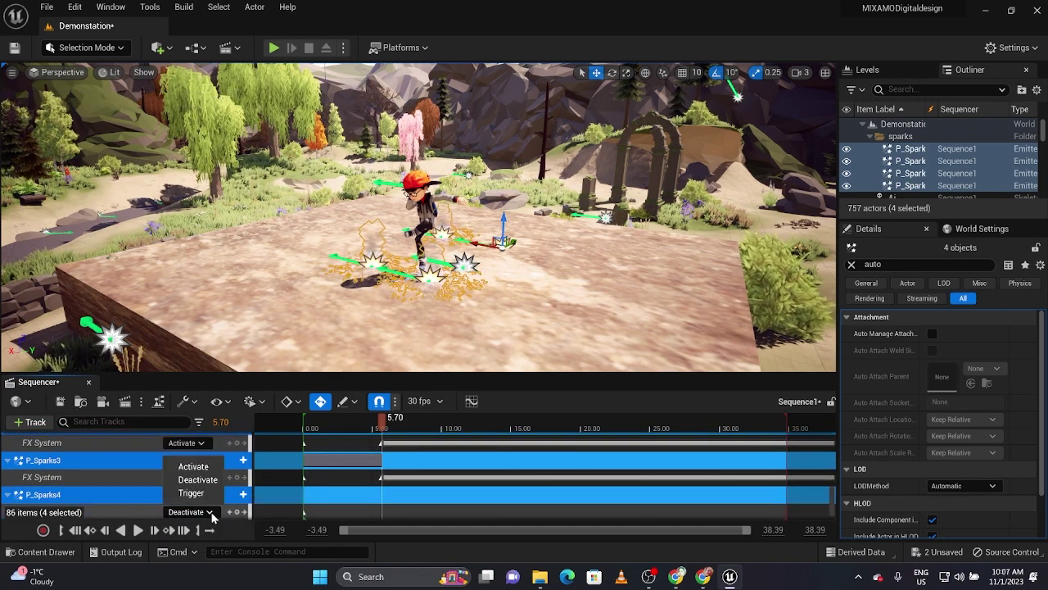
click(196, 467)
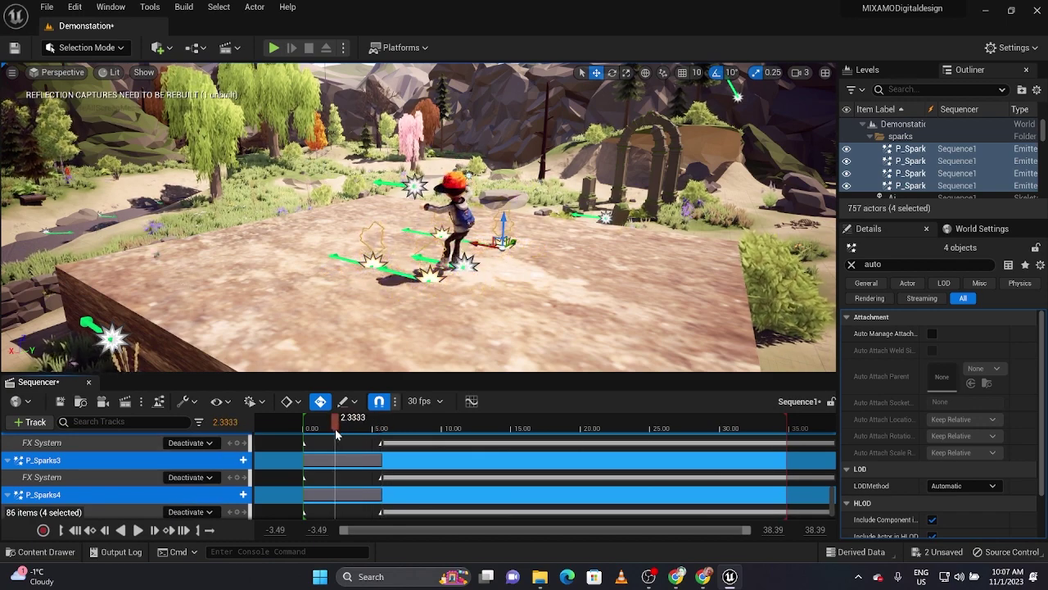
- Play the sequence up to 10.4667 and key the FX System of P_Sparks2 and P_Sparks3 as Deactivate there
key(space)
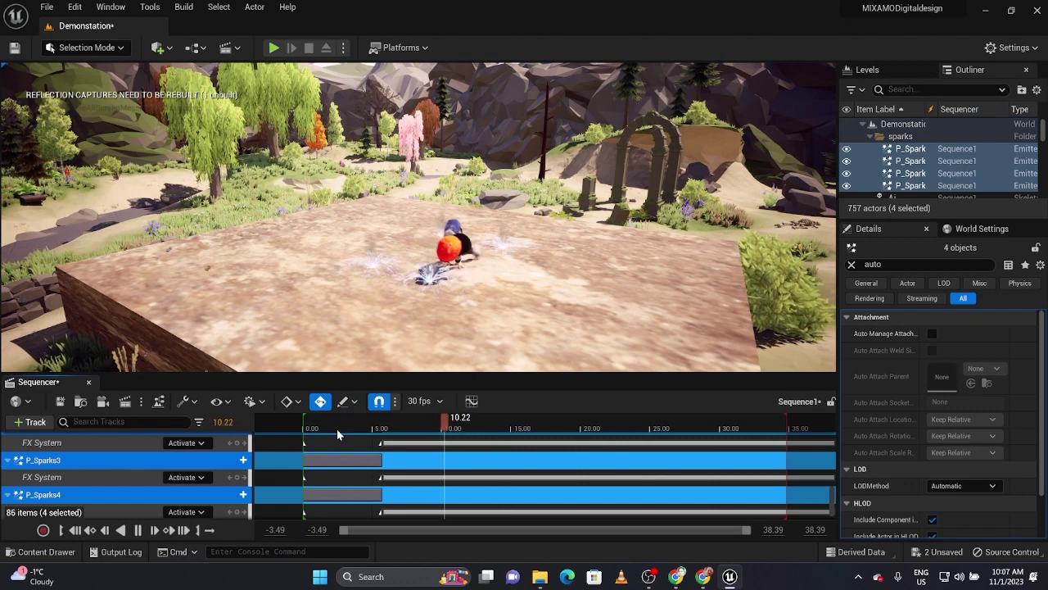
key(space)
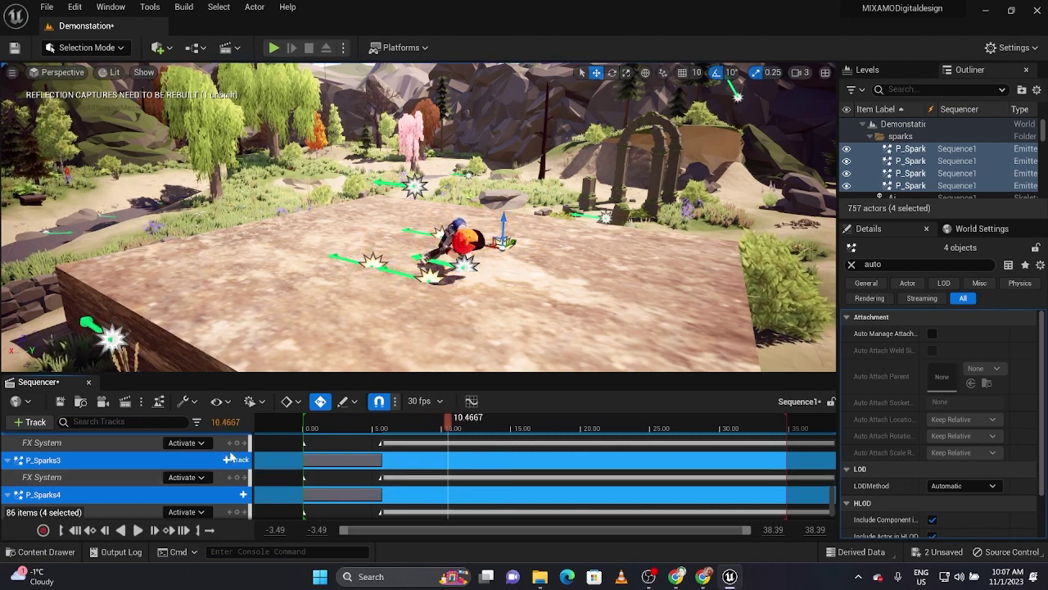
click(199, 443)
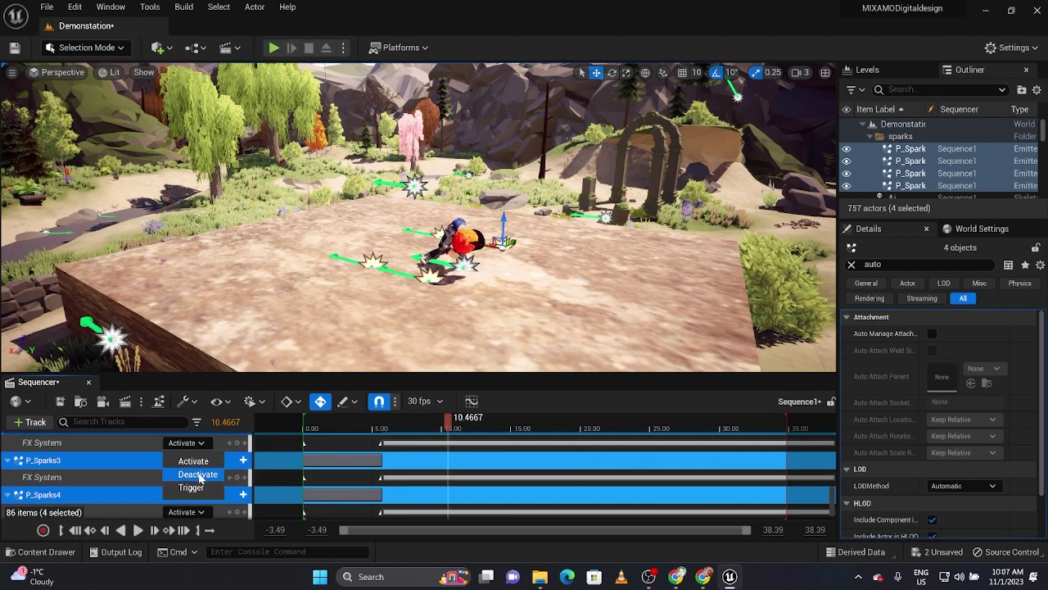
click(198, 475)
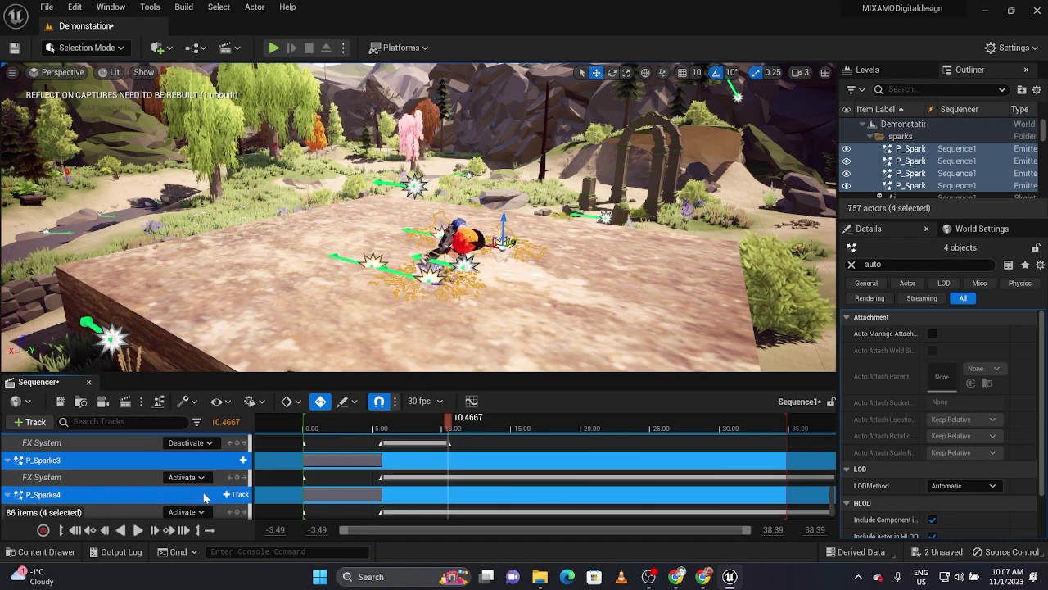
click(201, 477)
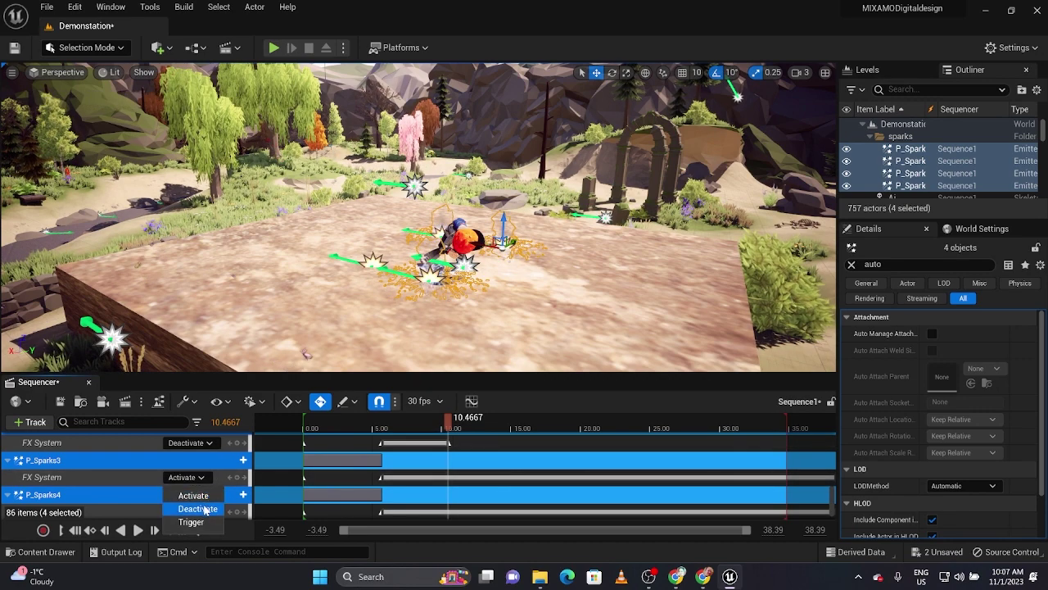
- Key the FX System of P_Sparks4 and P_Sparks as Deactivate at 10.4667
scroll(204, 509, down, 2)
click(203, 492)
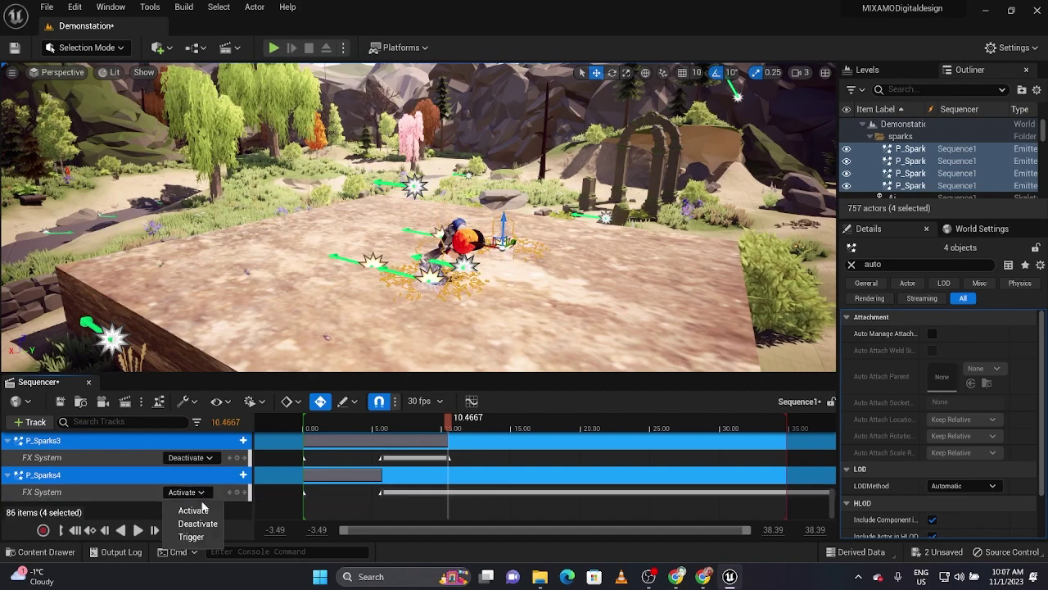
click(204, 527)
scroll(200, 491, up, 3)
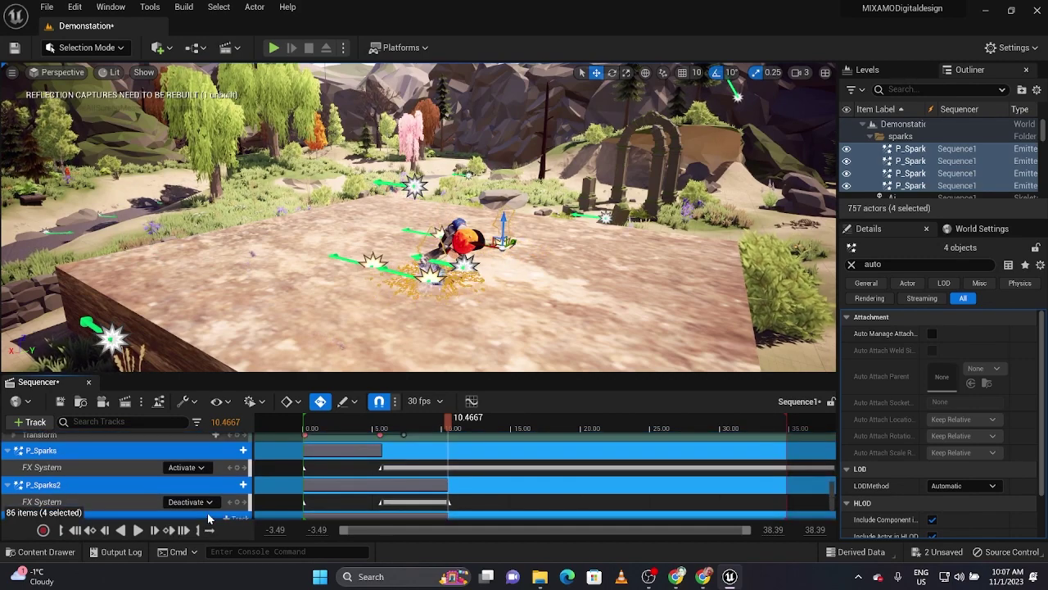
click(200, 468)
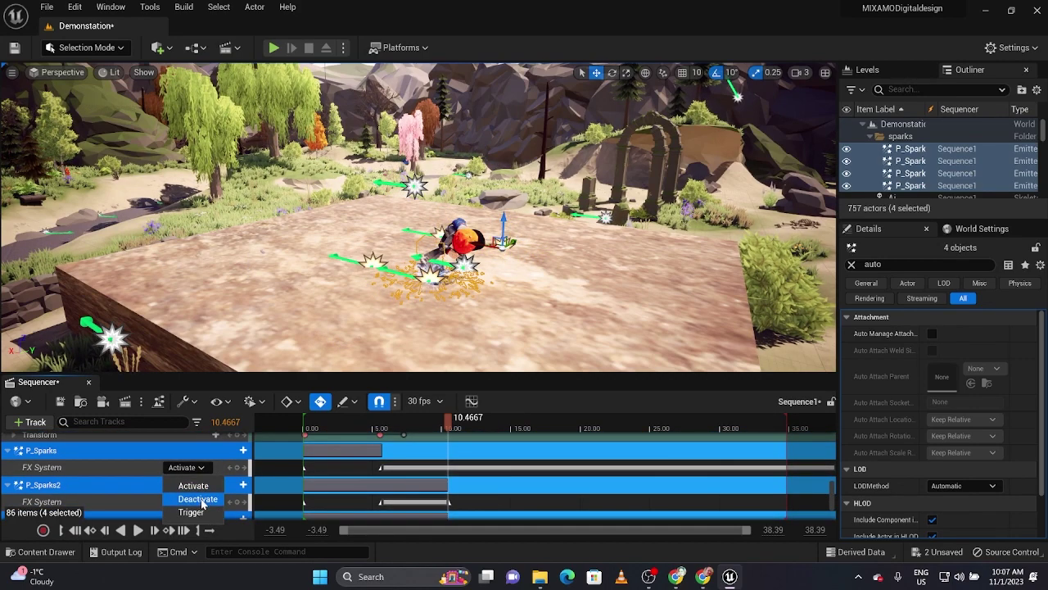
click(198, 499)
- Play the sequence from 4.70 to review the timing of the sparks
click(369, 429)
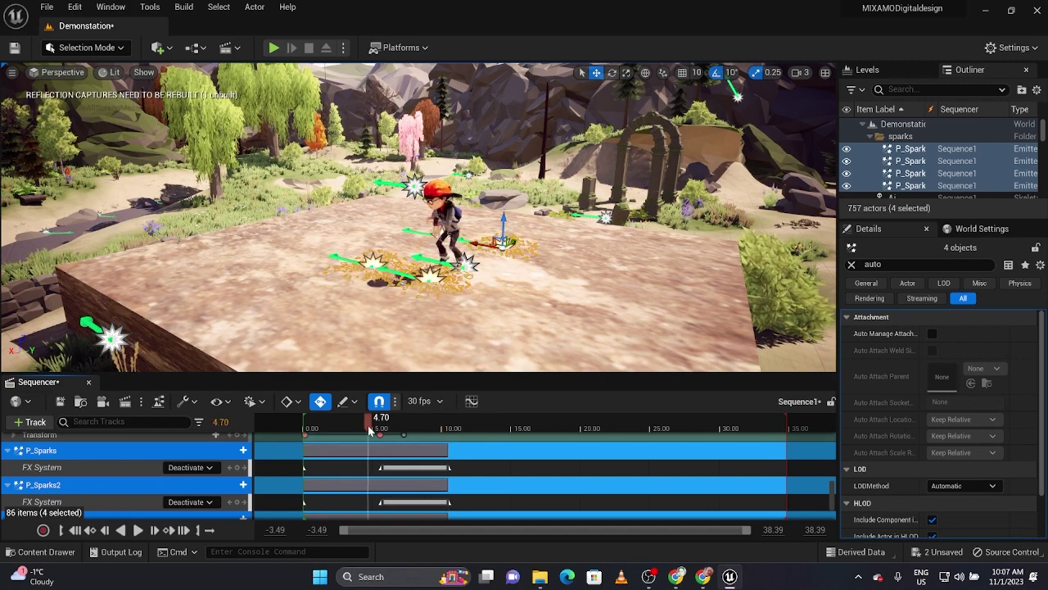
key(space)
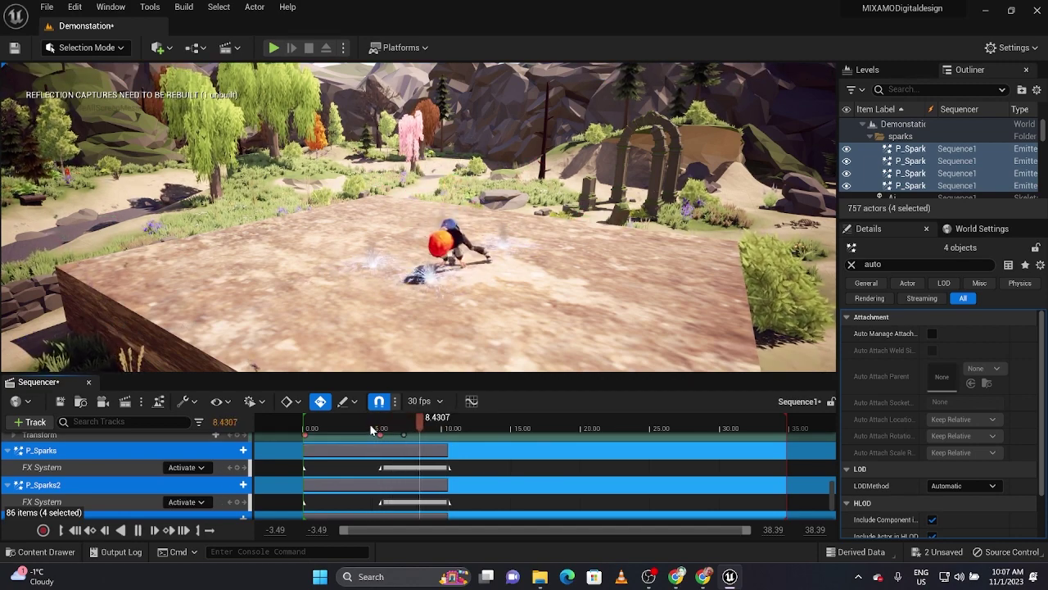
key(space)
- Assign a new green folder color to the PolygonNature folder in the project's Content folder
key(ctrl+space)
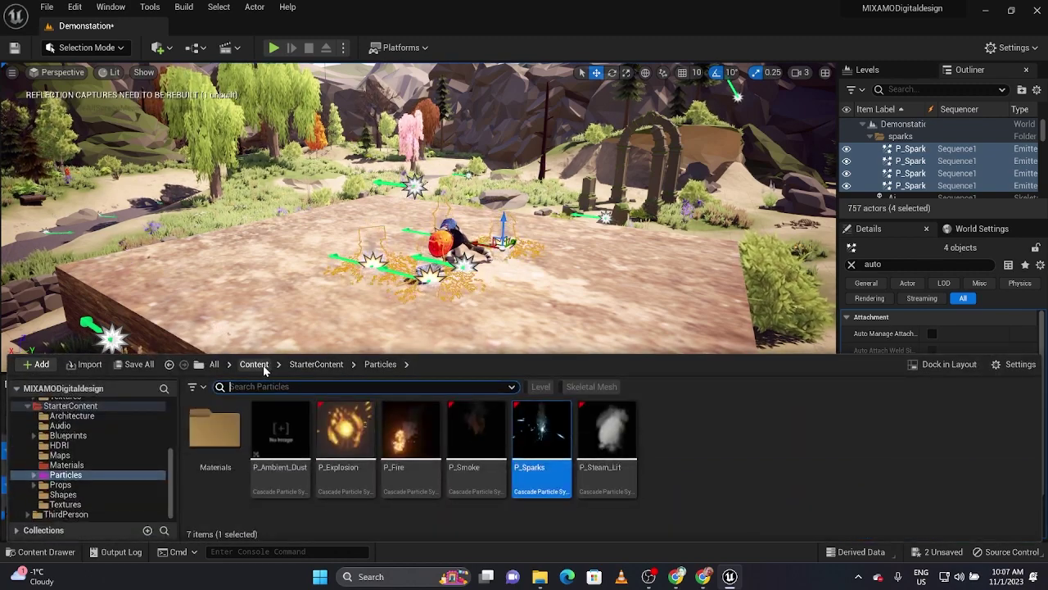
click(264, 367)
right_click(536, 442)
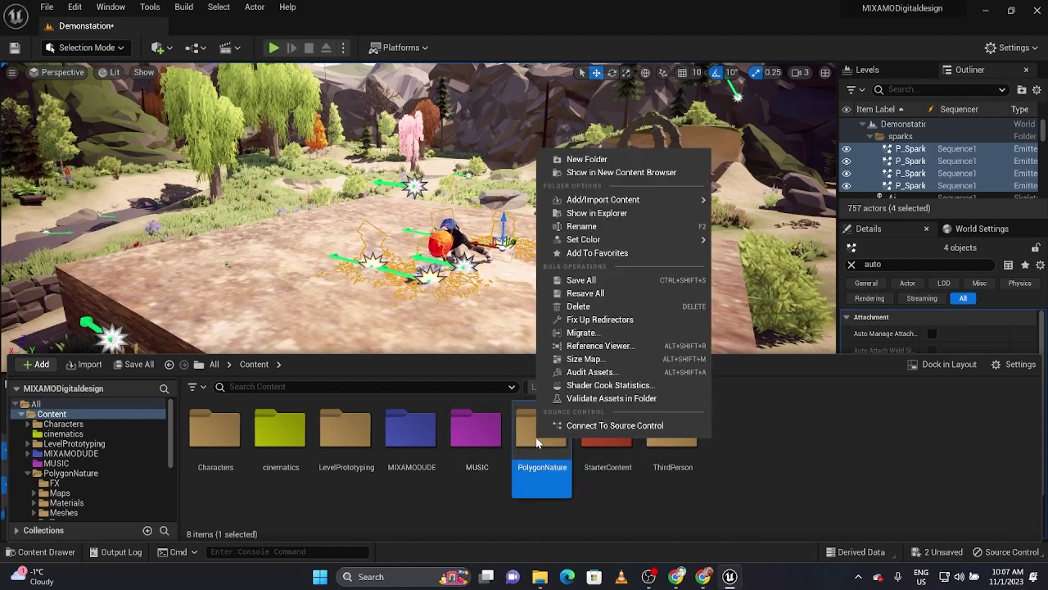
mouse_move(654, 242)
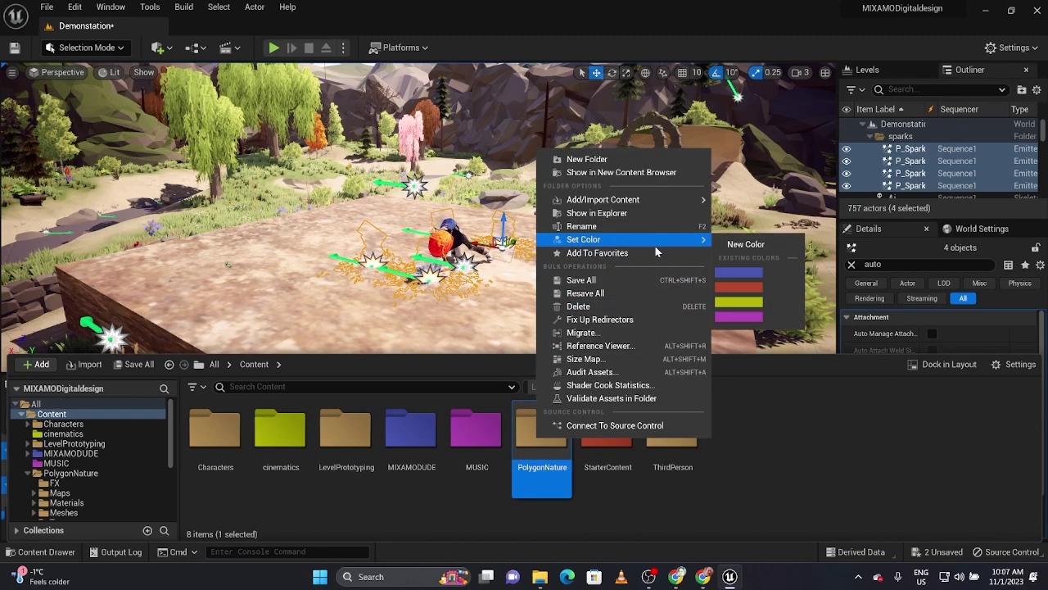
click(724, 245)
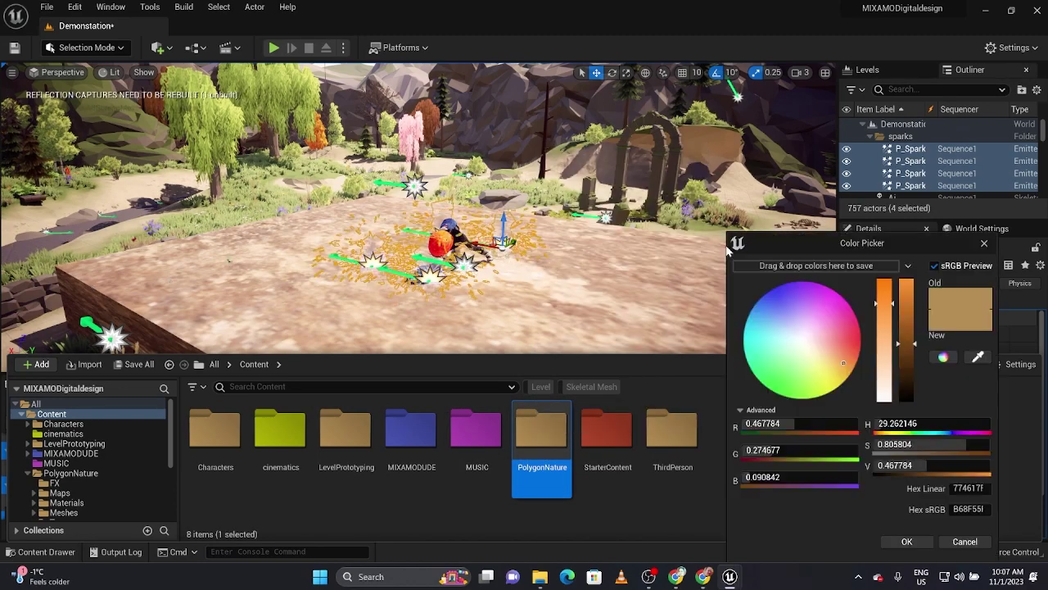
click(773, 385)
click(907, 544)
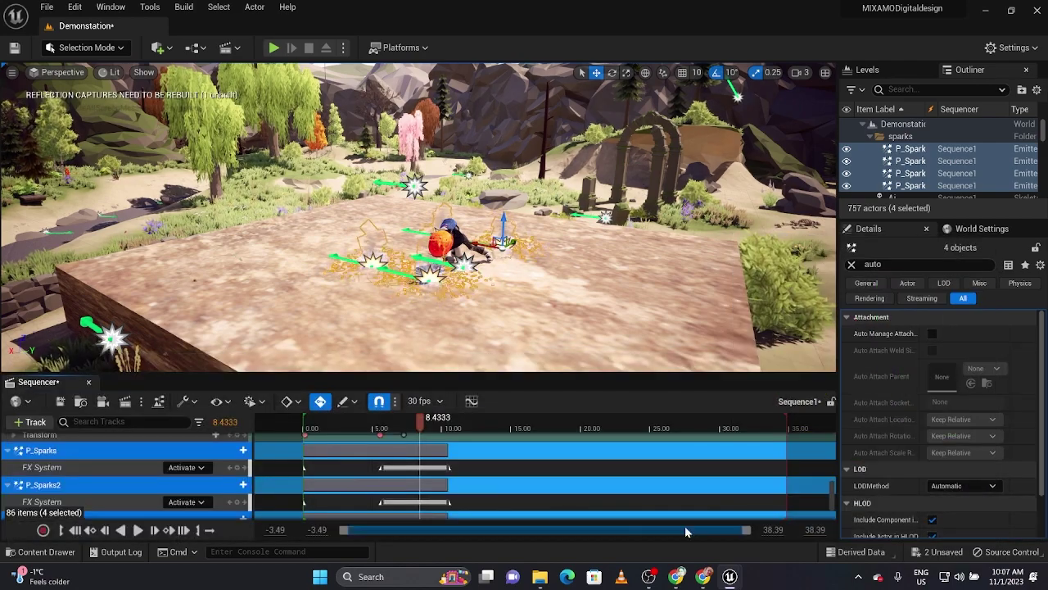
- Apply the existing green folder color to the FX folder inside PolygonNature
key(ctrl+space)
double_click(552, 437)
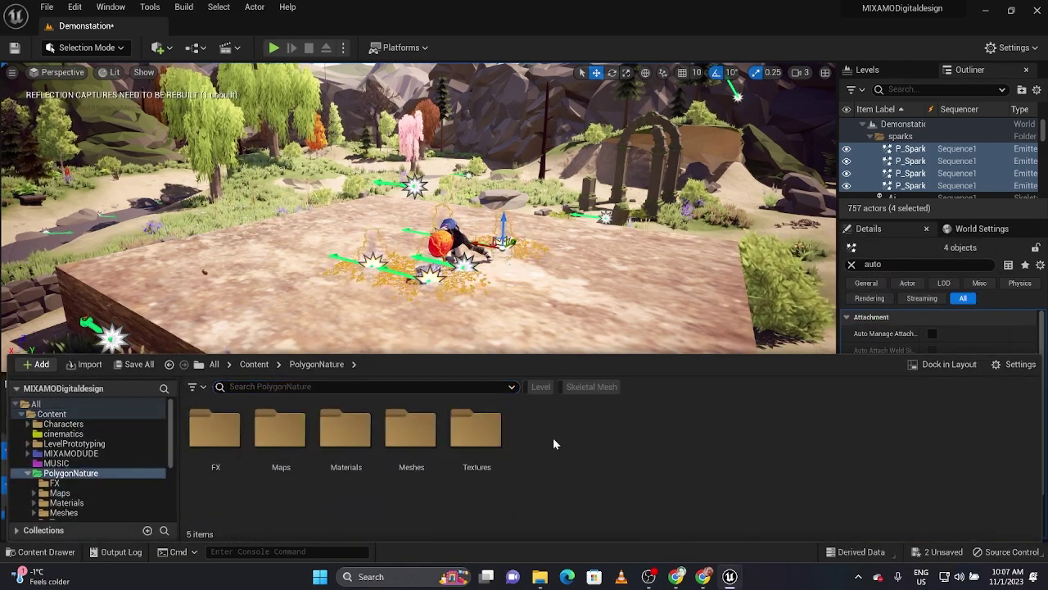
right_click(223, 446)
mouse_move(341, 250)
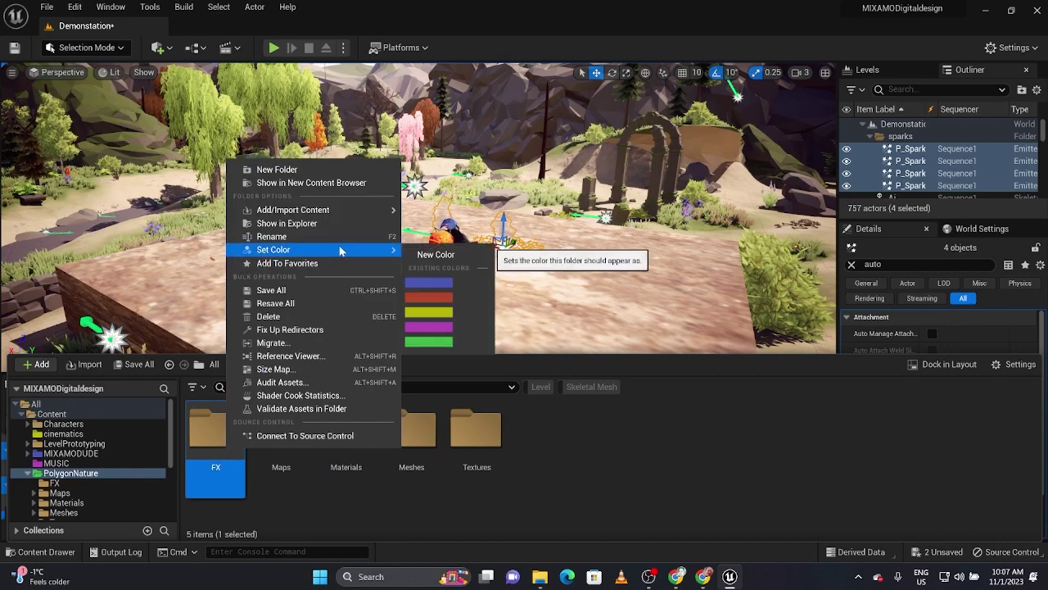
click(430, 344)
- Place the FX_Butterfly particle system from PolygonNature's FX folder on the stone platform behind the character
double_click(229, 434)
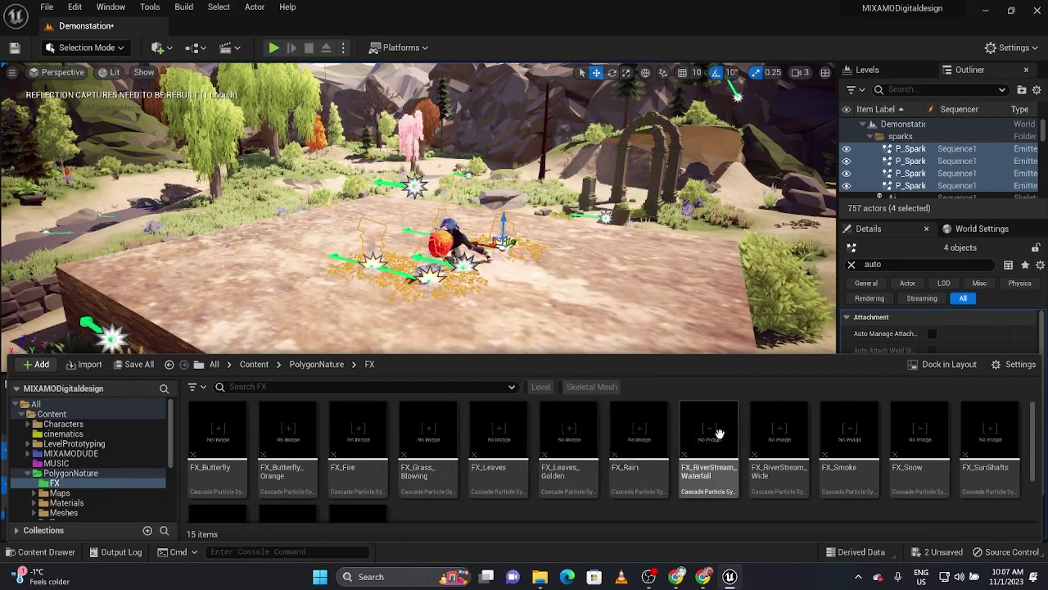
click(205, 430)
key(ctrl+space)
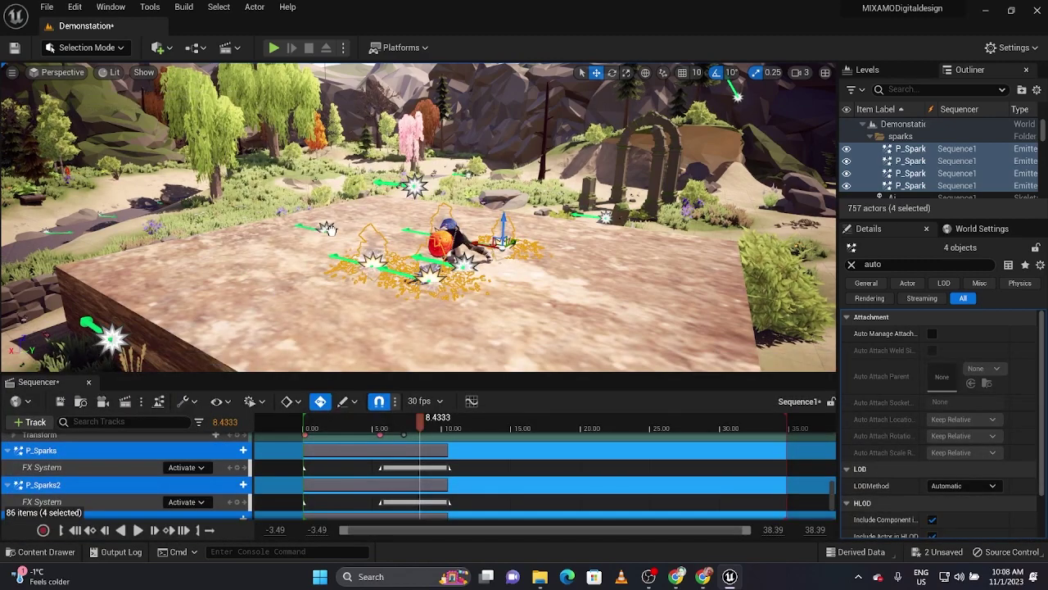
drag(364, 223, 354, 223)
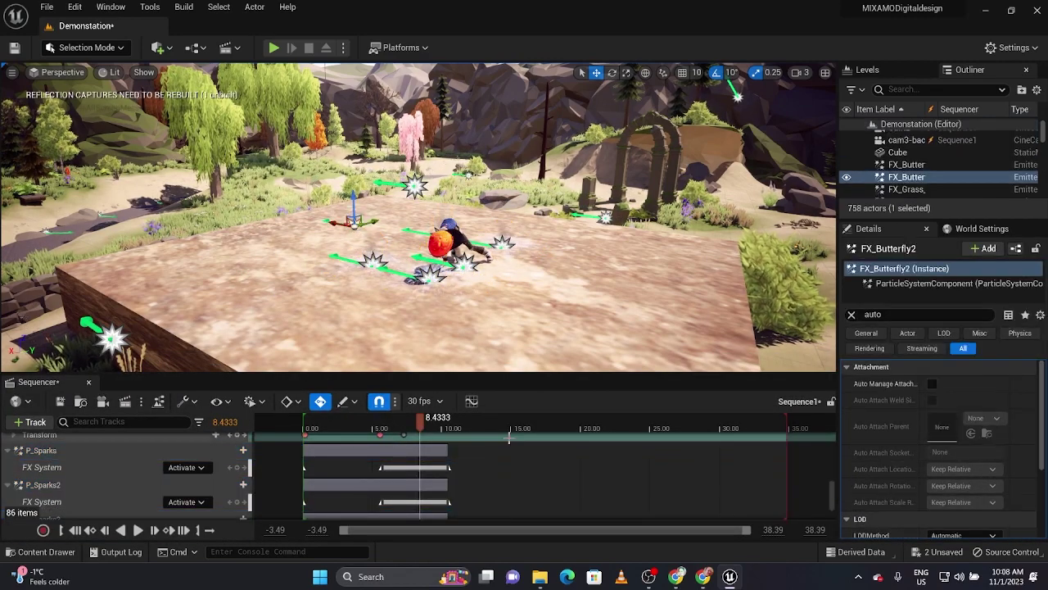
- Place the FX_Snow particle system on the stone platform in front of the character
key(ctrl+space)
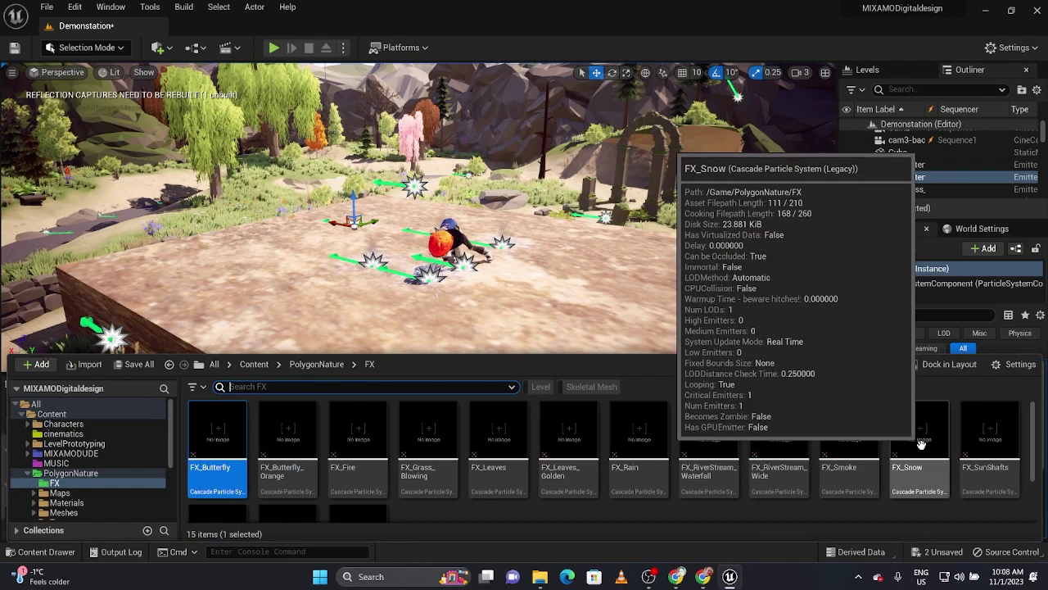
key(ctrl+space)
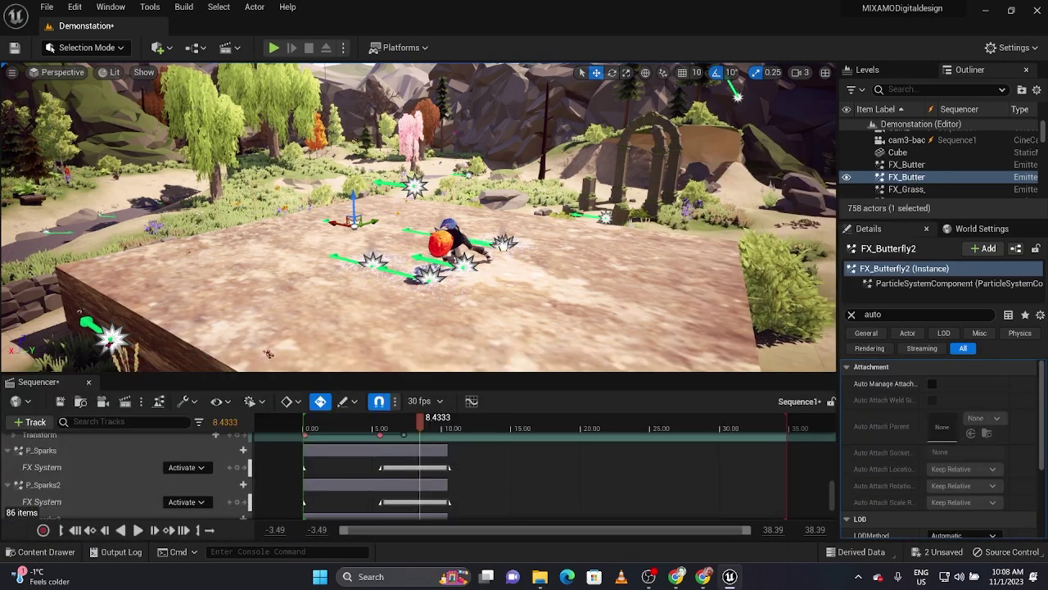
drag(562, 303, 534, 293)
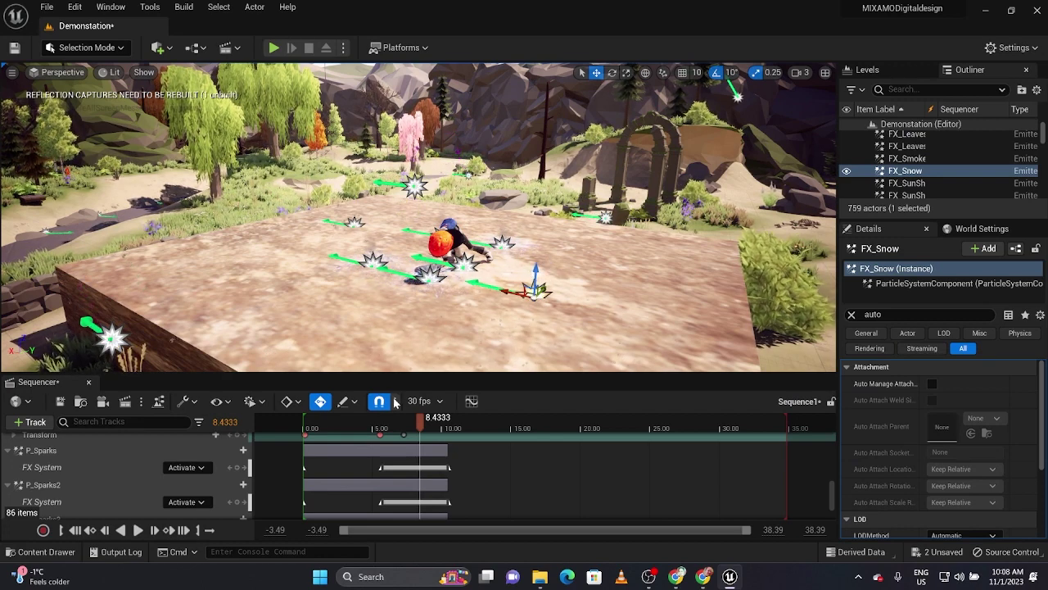
- Play the sequence with its camera cuts from 8.4333 up to 19.0333 to review the dance
scroll(257, 467, up, 10)
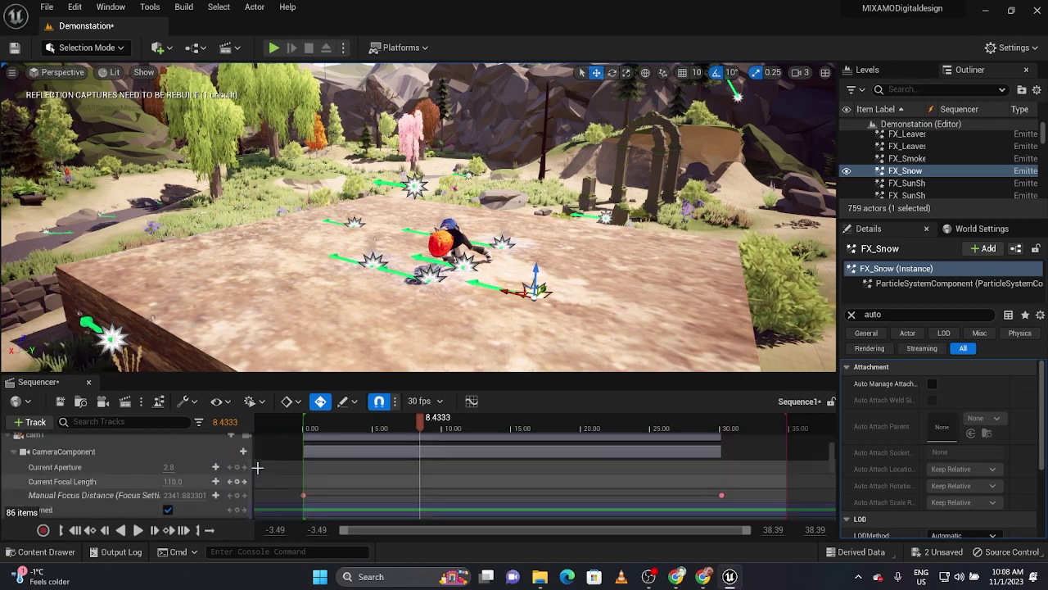
scroll(257, 467, up, 5)
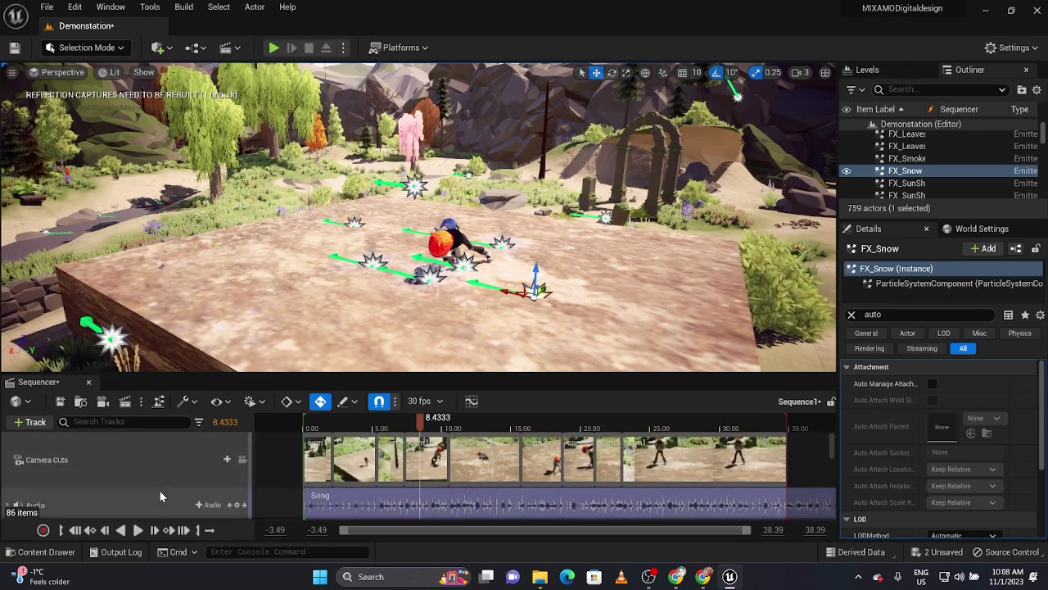
click(138, 530)
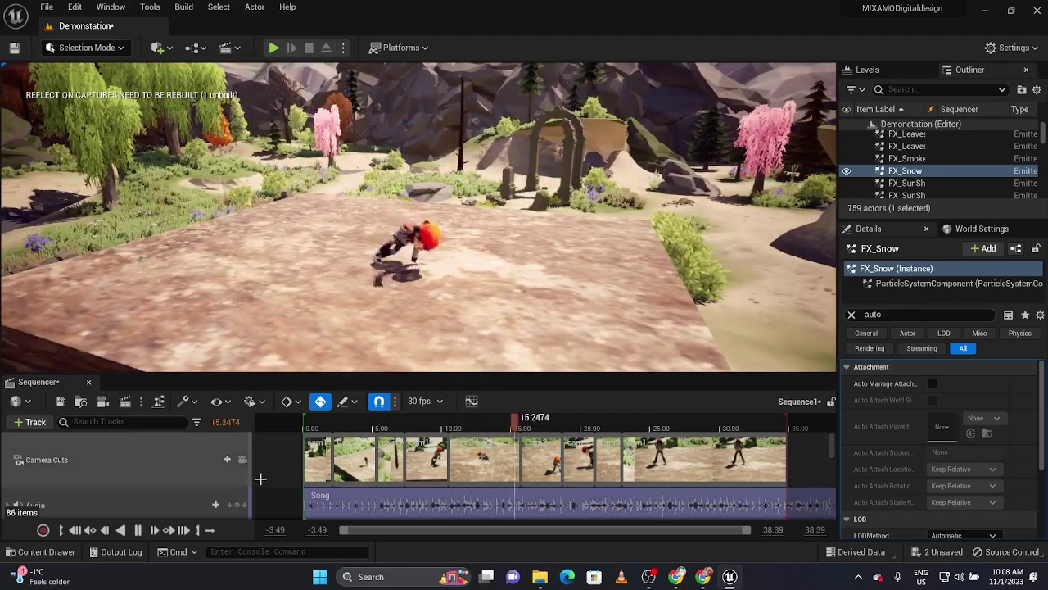
scroll(260, 479, down, 10)
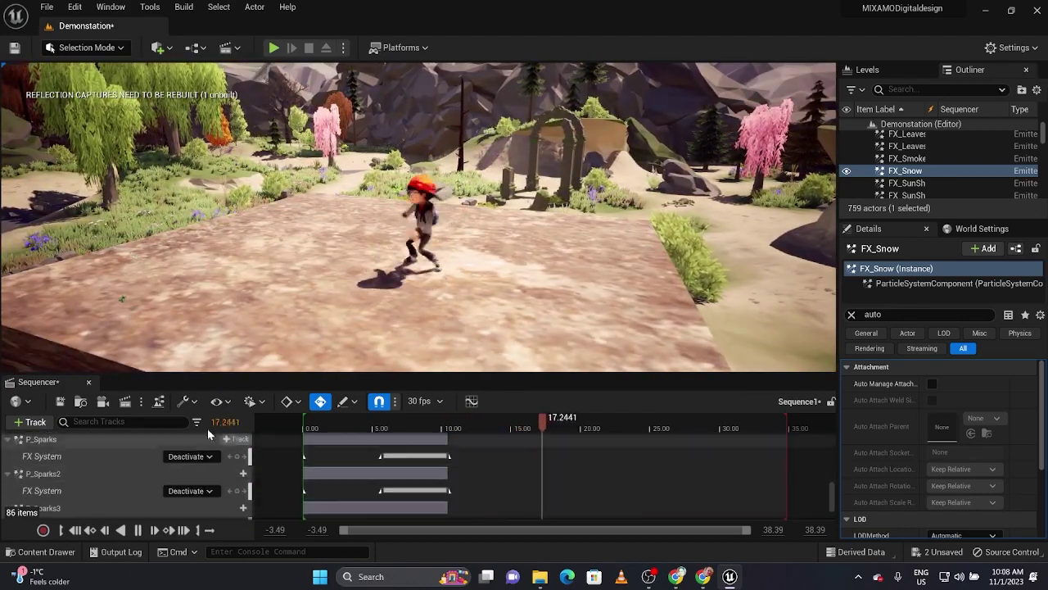
click(137, 530)
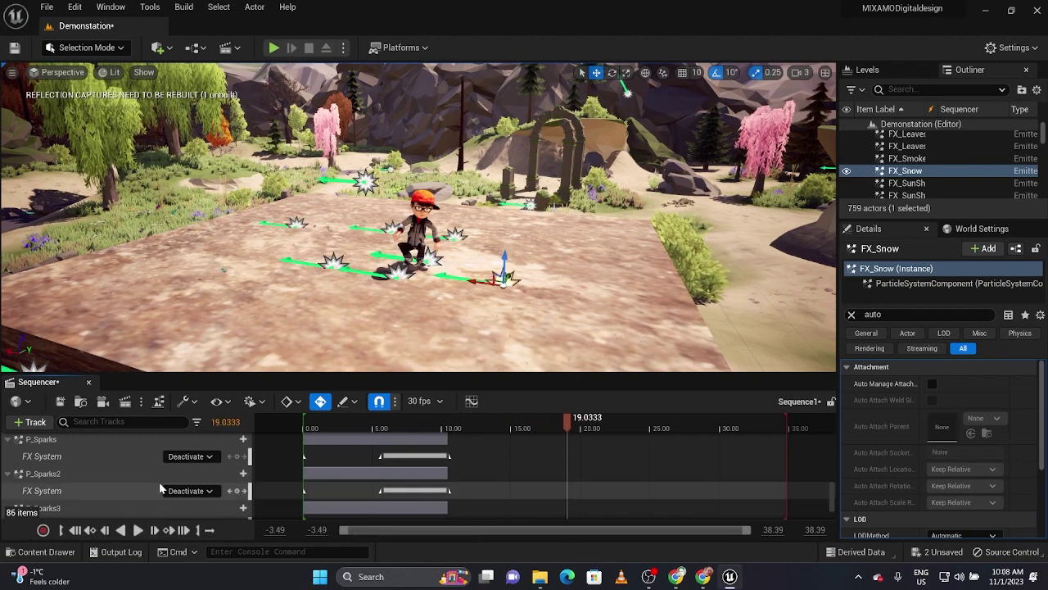
- Add the FX_Snow emitter from the level to the sequence as a track
scroll(162, 487, down, 3)
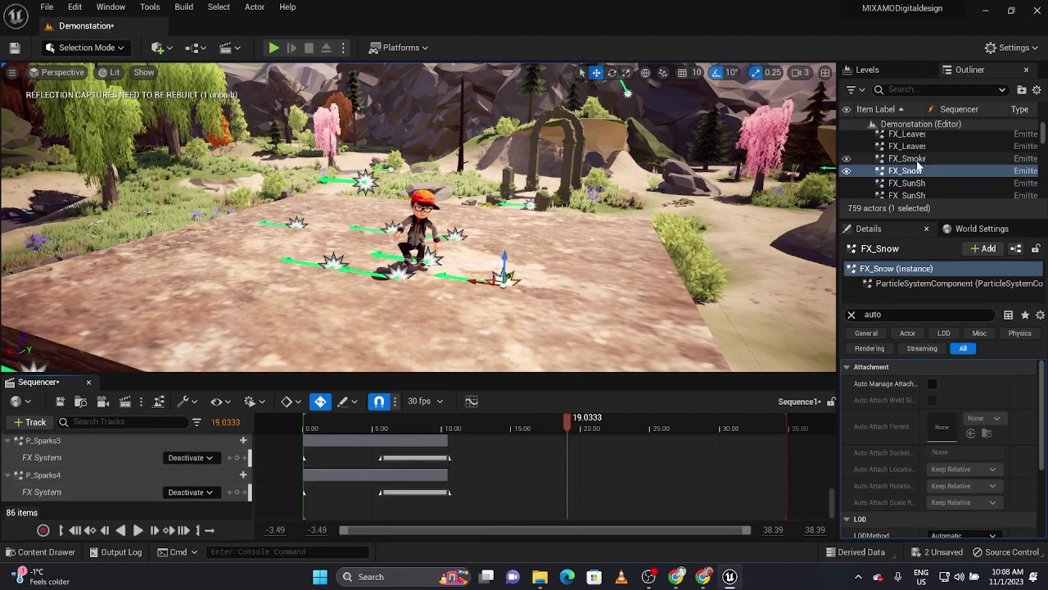
drag(908, 170, 473, 396)
drag(208, 505, 208, 505)
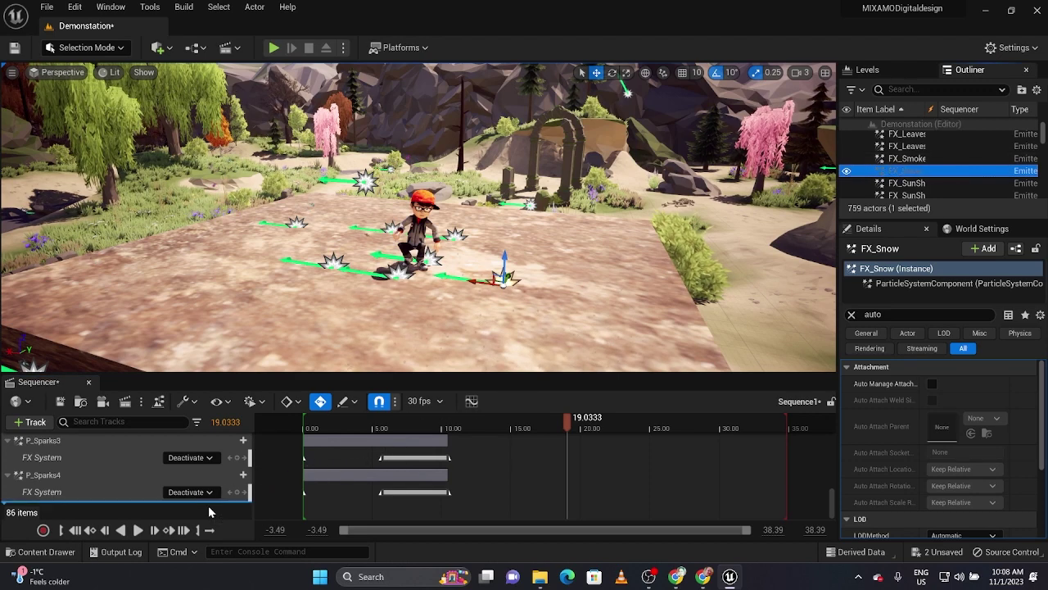
scroll(245, 487, up, 1)
scroll(246, 487, down, 1)
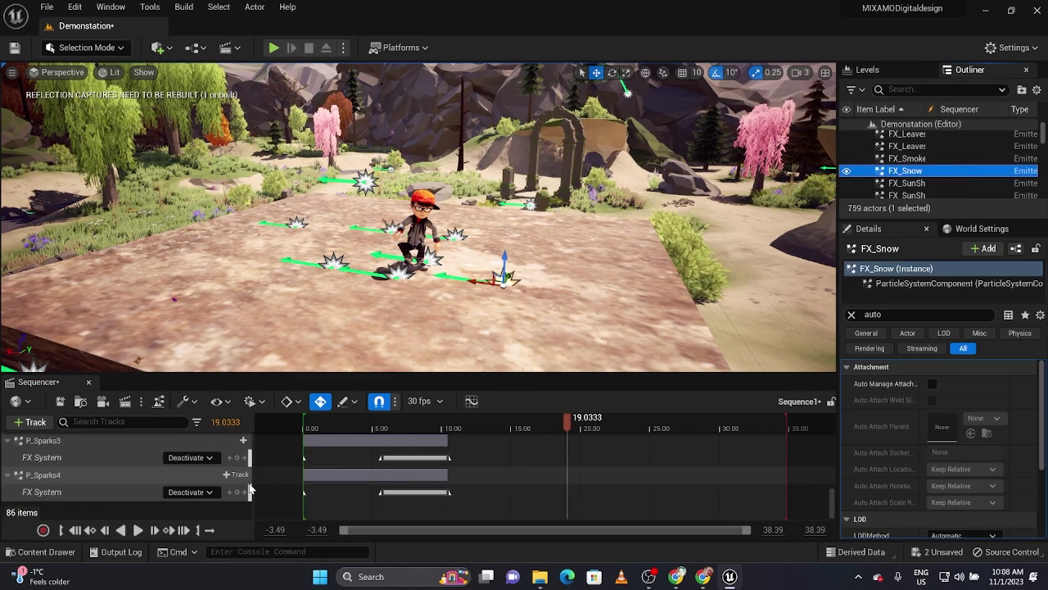
scroll(250, 487, down, 1)
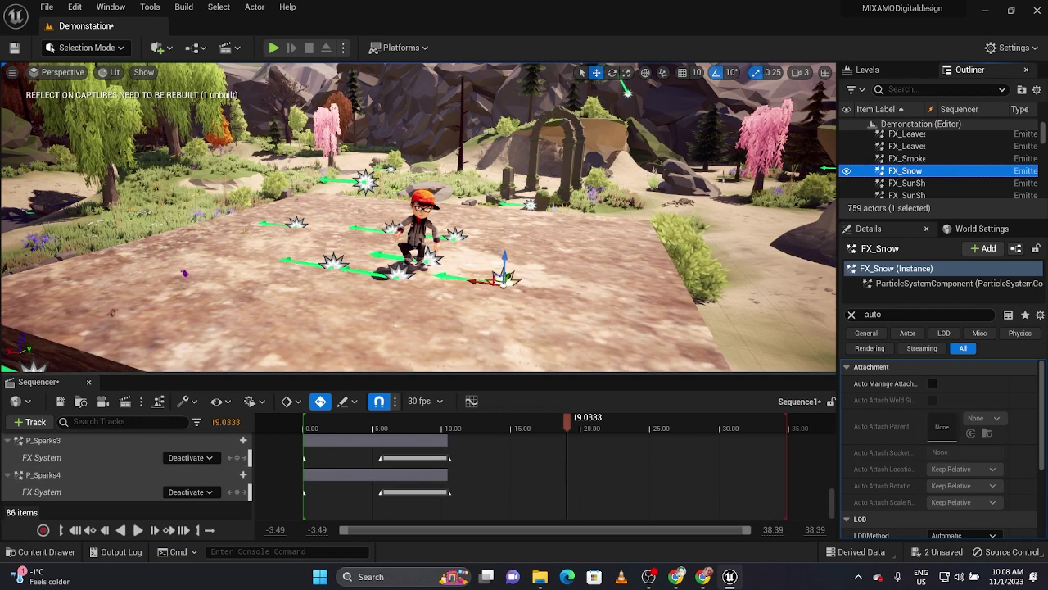
drag(876, 170, 438, 481)
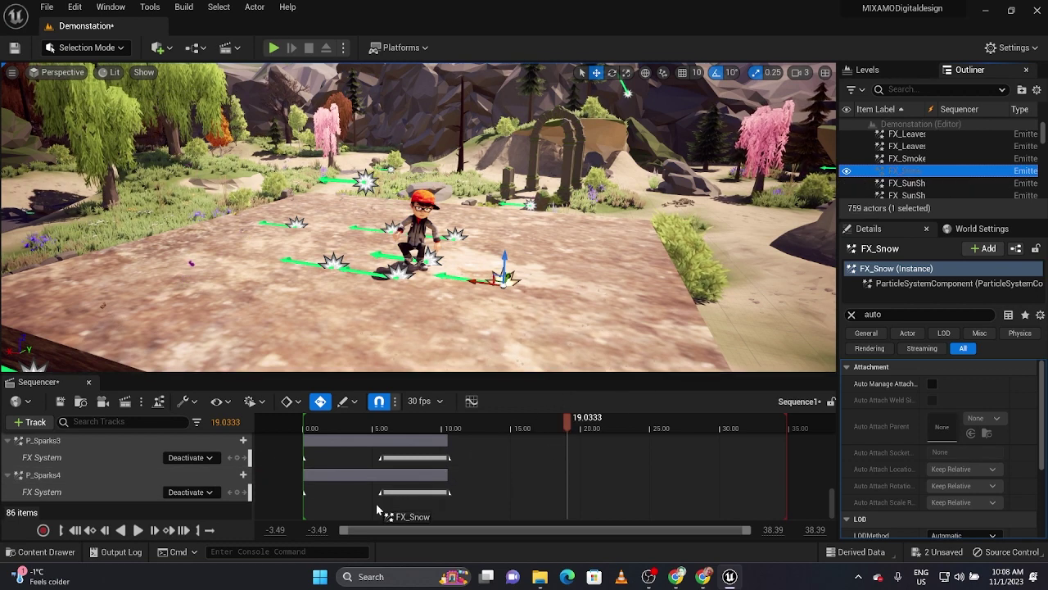
drag(377, 509, 378, 508)
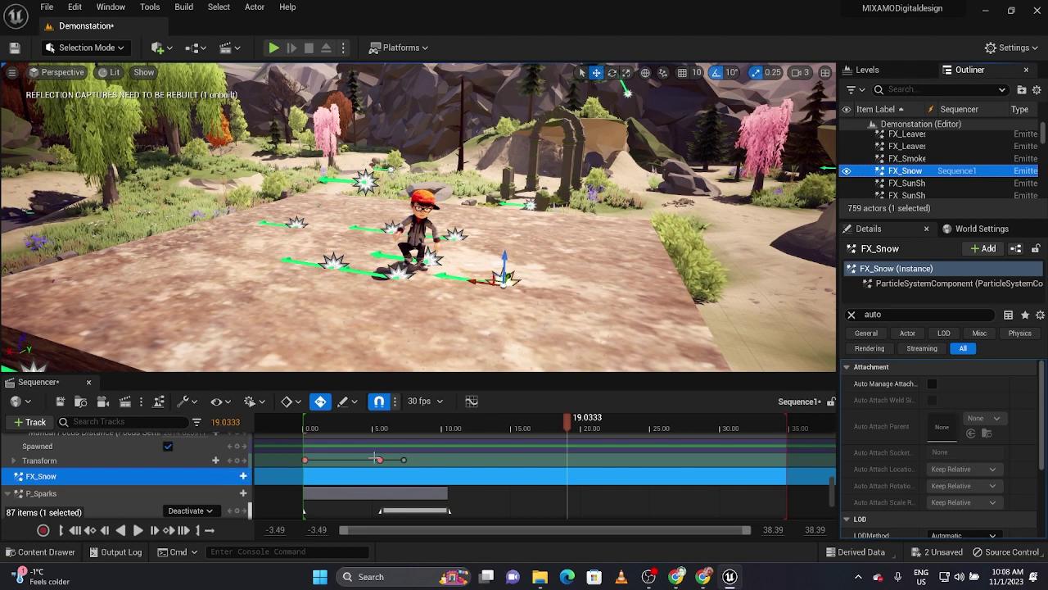
- Play the sequence from 0.20 up to 3.60 to check the snow effect
drag(315, 427, 307, 432)
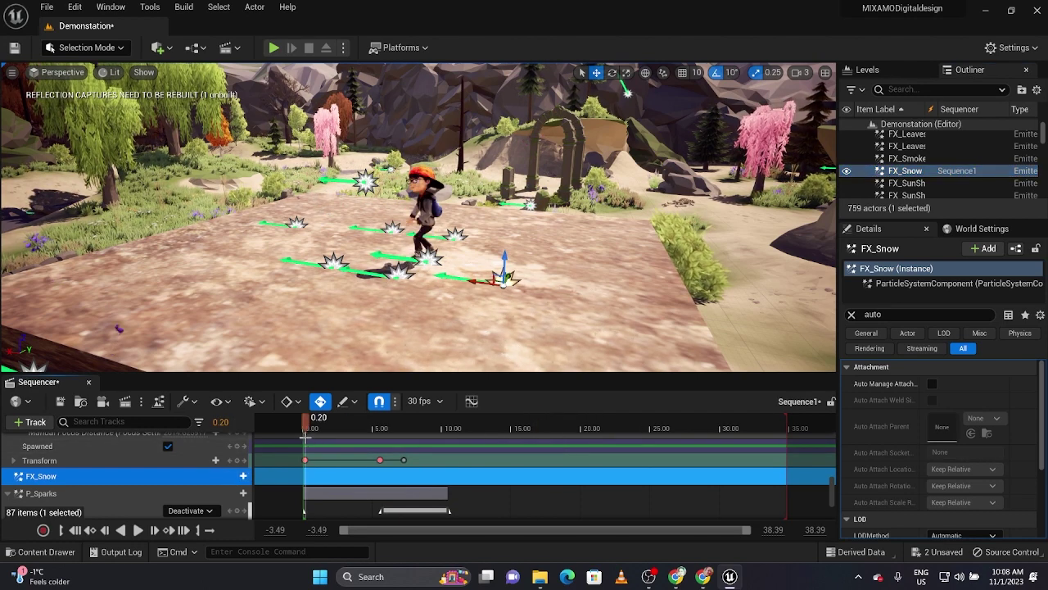
key(space)
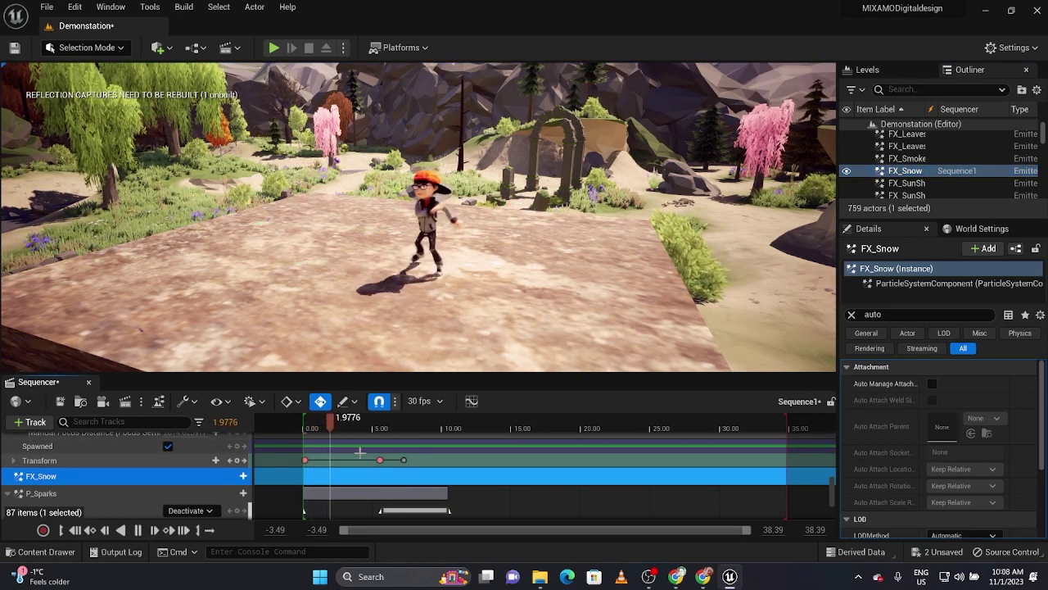
key(space)
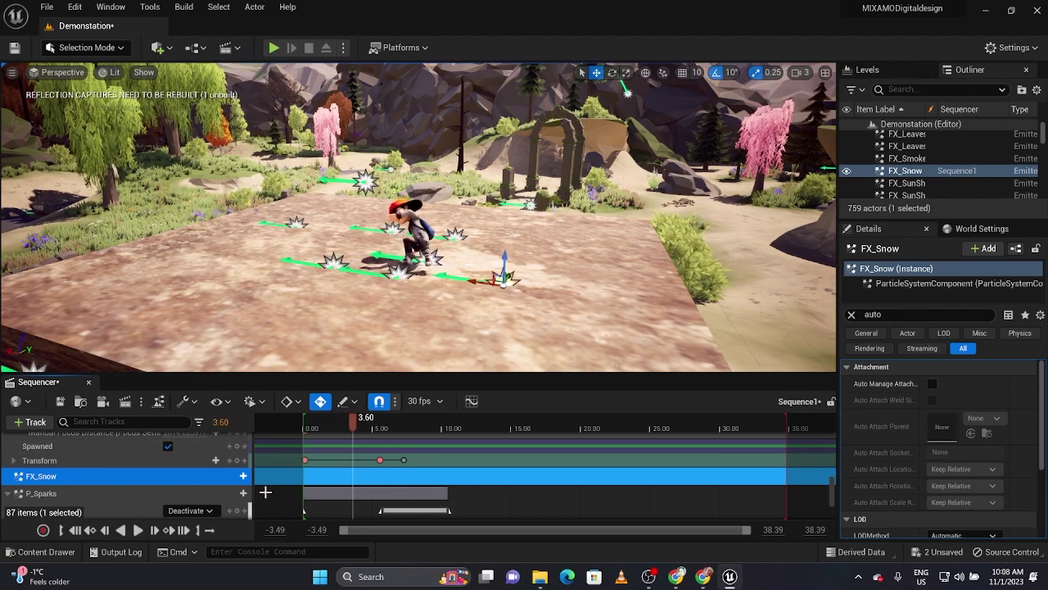
- Give FX_Snow an FX System Toggle Track keyed to Activate at the sequence start, and play it back up to 10.20
click(236, 477)
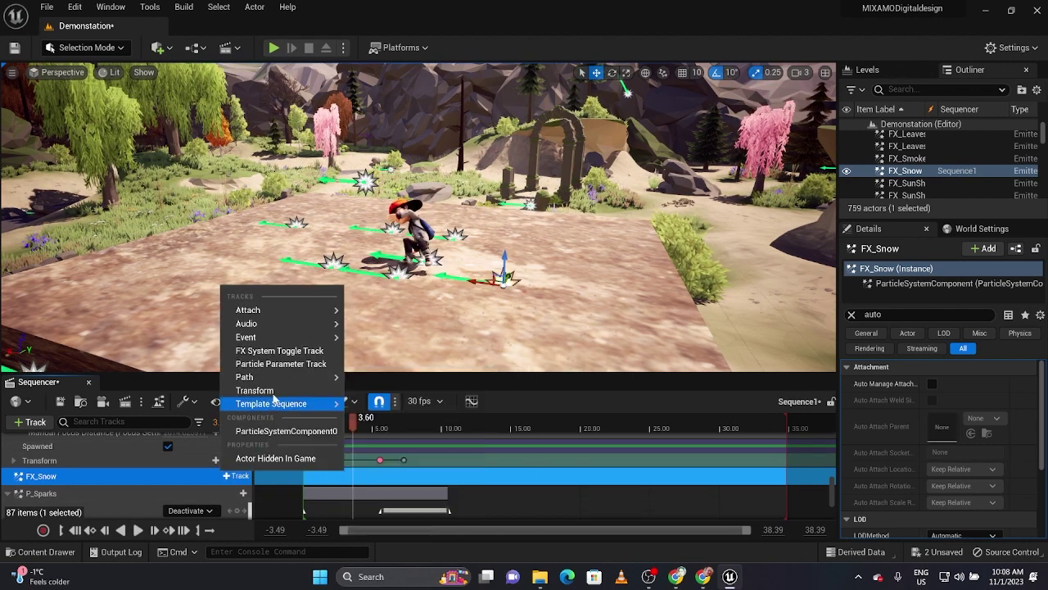
click(279, 350)
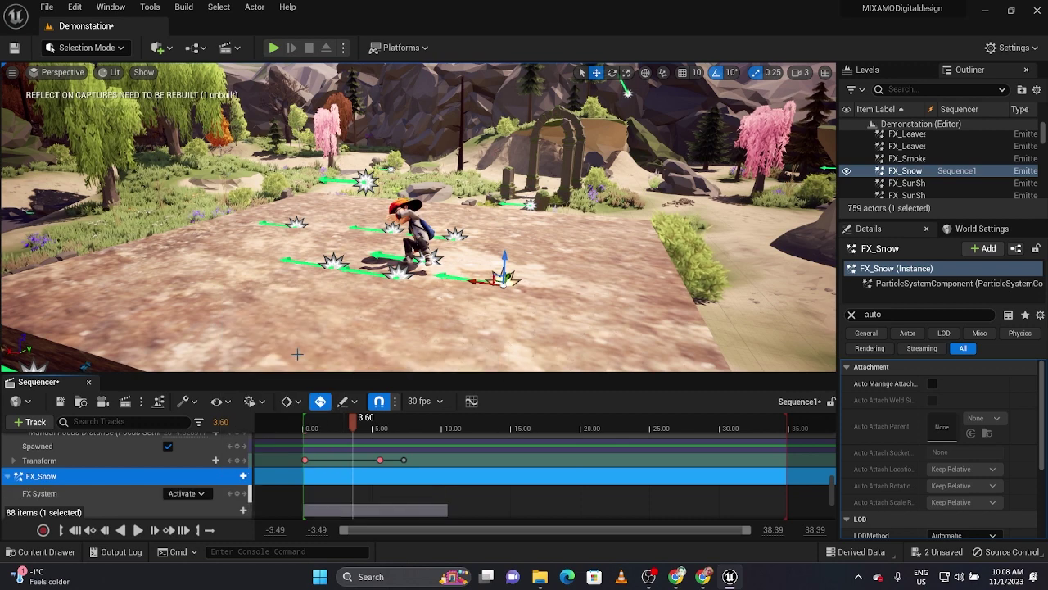
drag(351, 416, 305, 418)
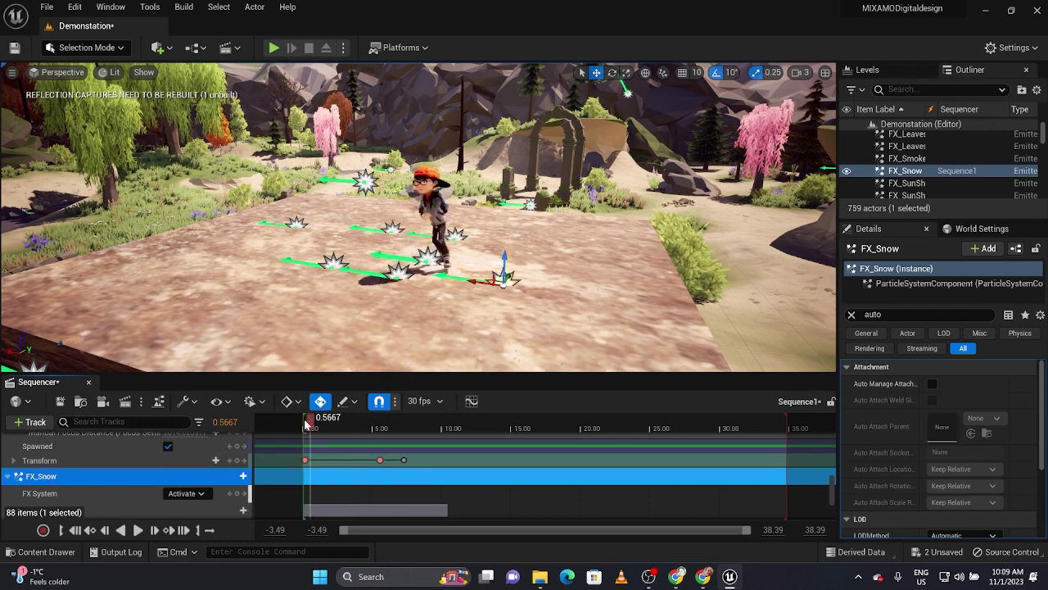
click(237, 493)
key(space)
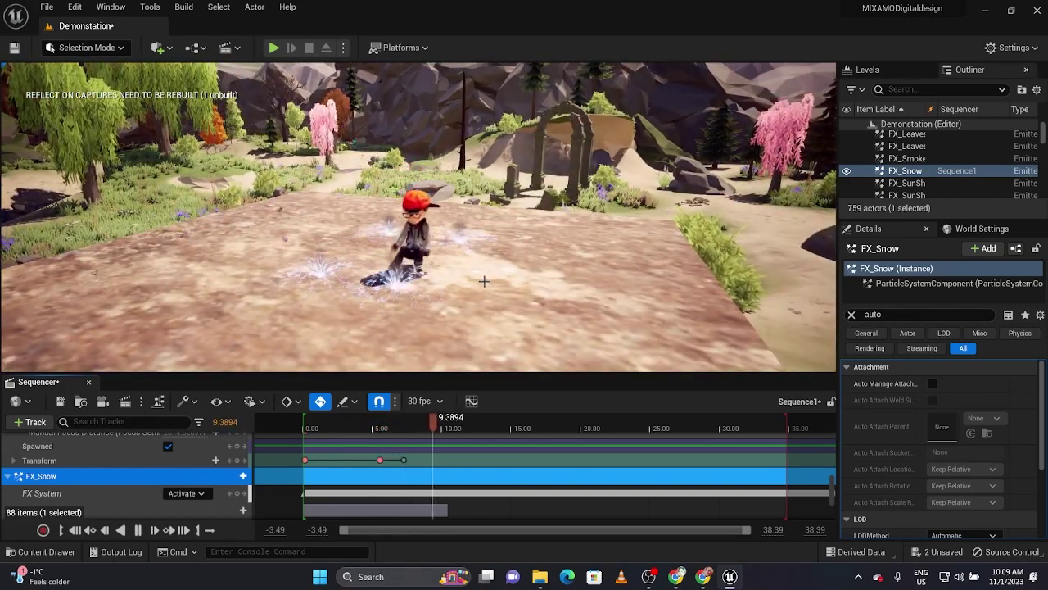
key(space)
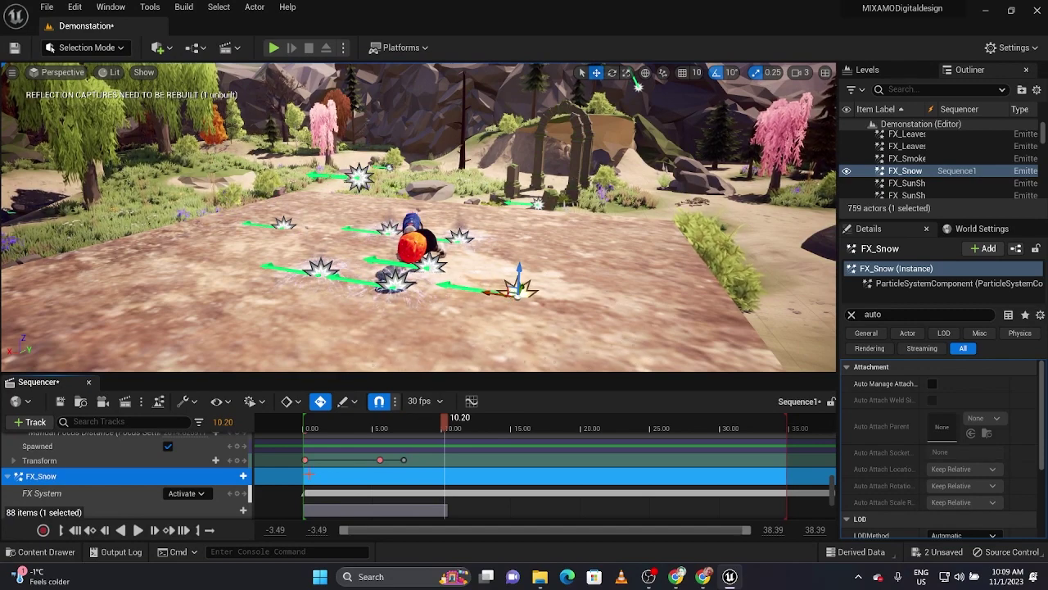
- Place the FX_Smoke particle system on the stone platform beside the character and disable its Auto Activate option
key(ctrl+space)
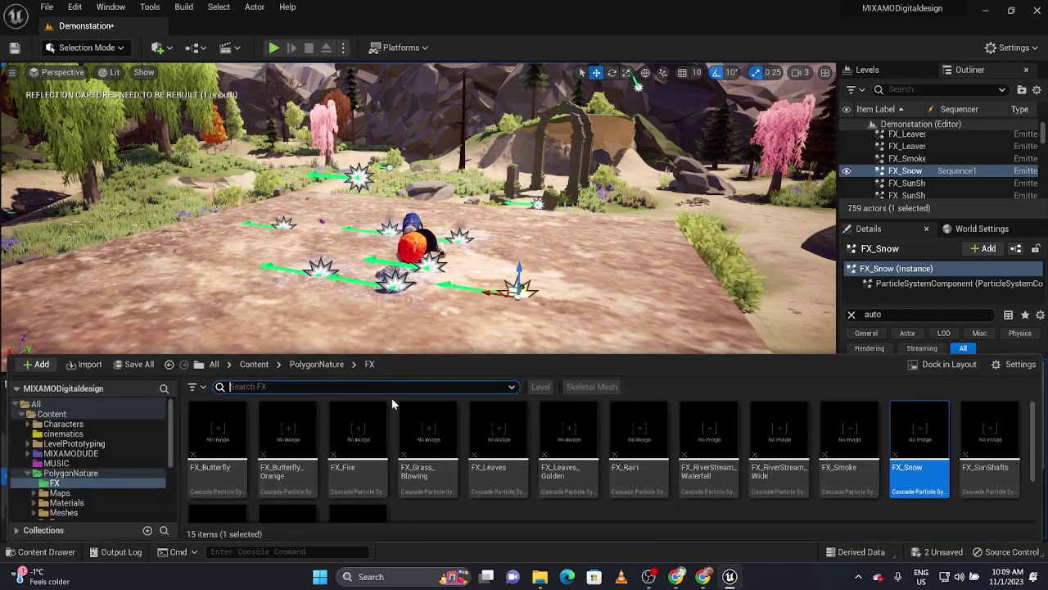
click(850, 446)
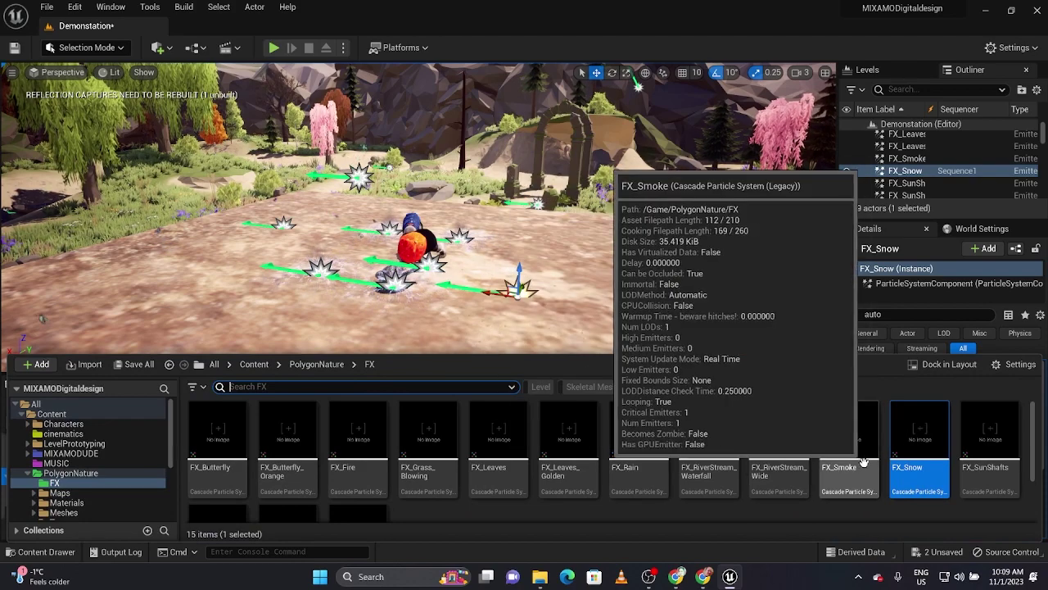
drag(850, 446, 544, 260)
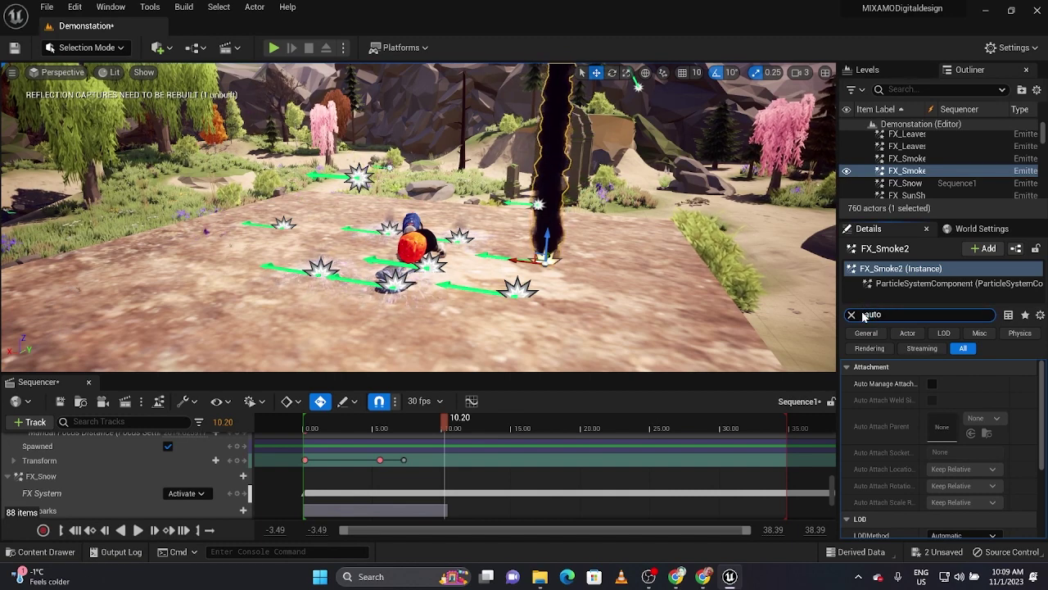
scroll(941, 450, down, 3)
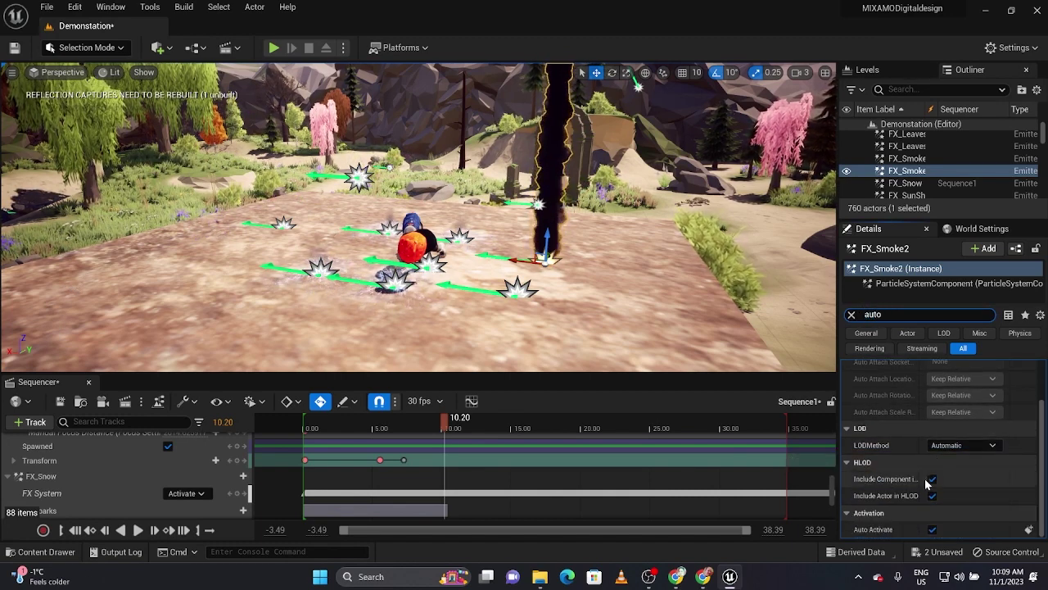
click(932, 528)
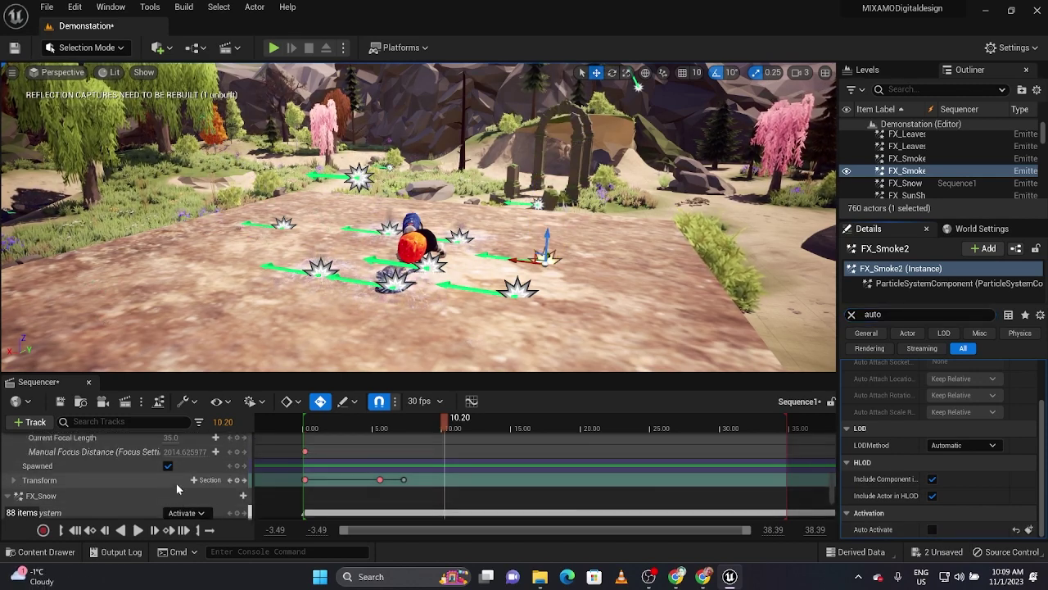
- Add the FX_Smoke2 emitter to the sequence and give it an FX System Toggle Track
drag(931, 172, 443, 443)
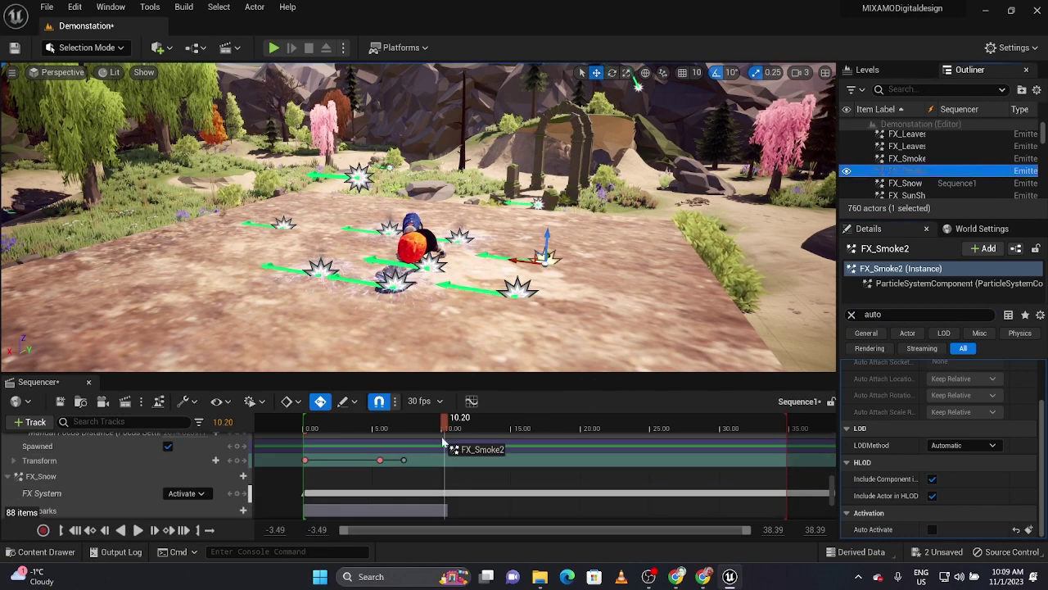
drag(230, 525, 278, 466)
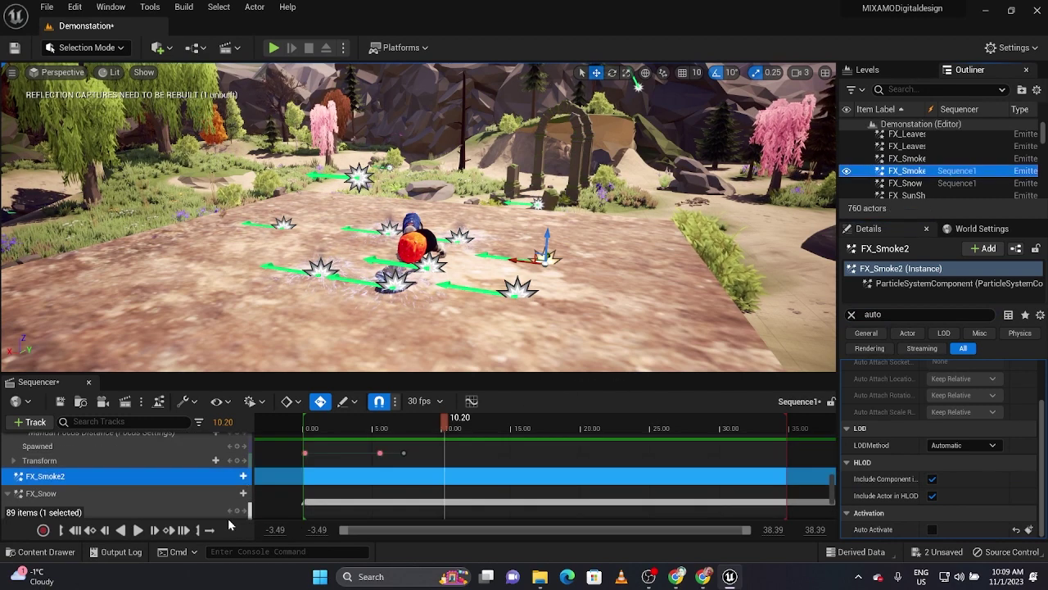
click(233, 475)
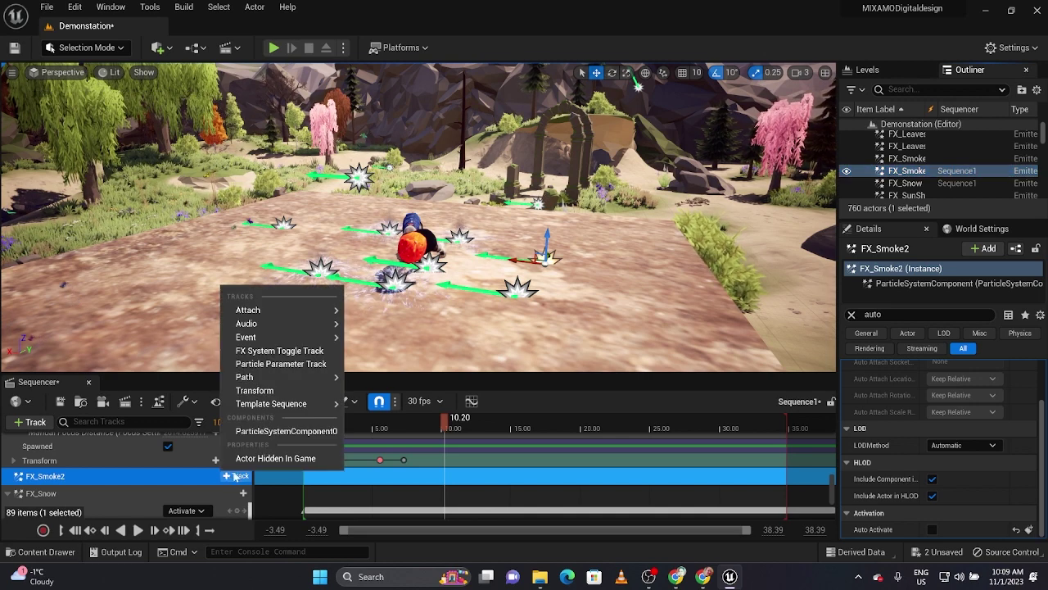
click(294, 351)
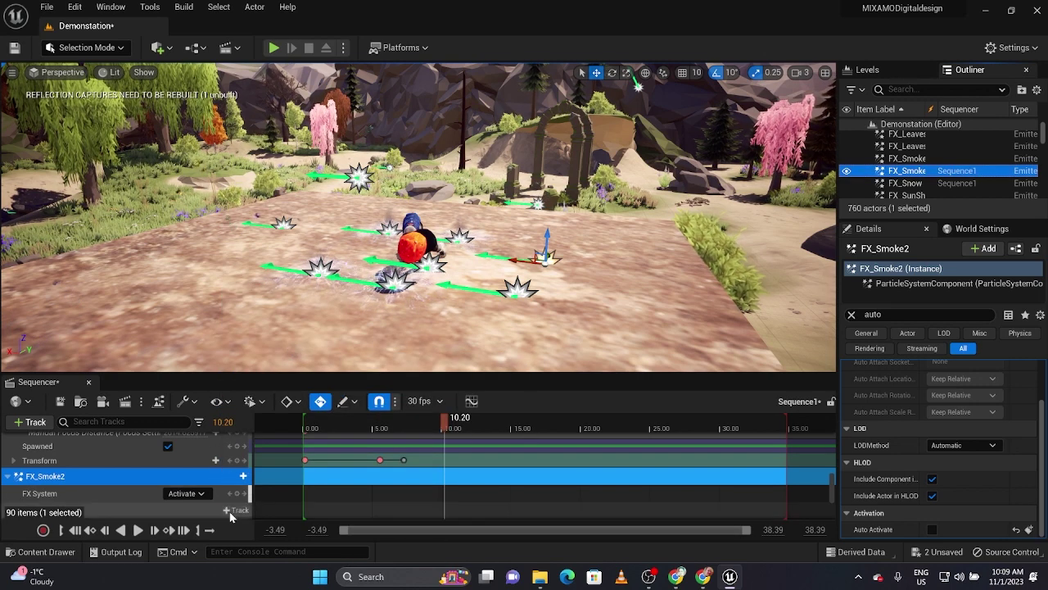
- Key the FX_Smoke2 FX System to Deactivate at 10.20 and Activate at 10.5667
click(203, 494)
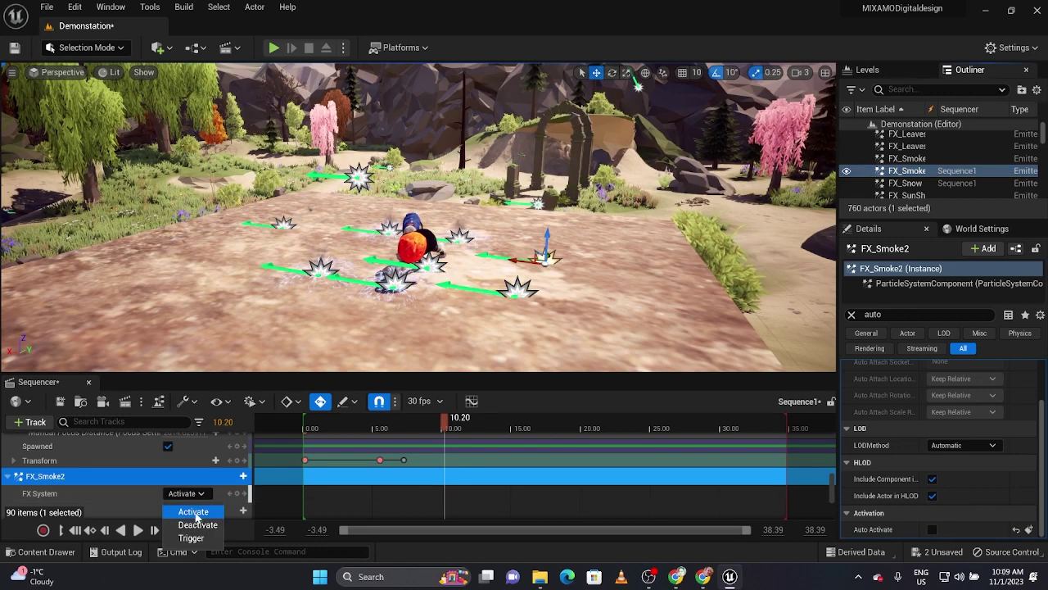
click(183, 525)
click(236, 494)
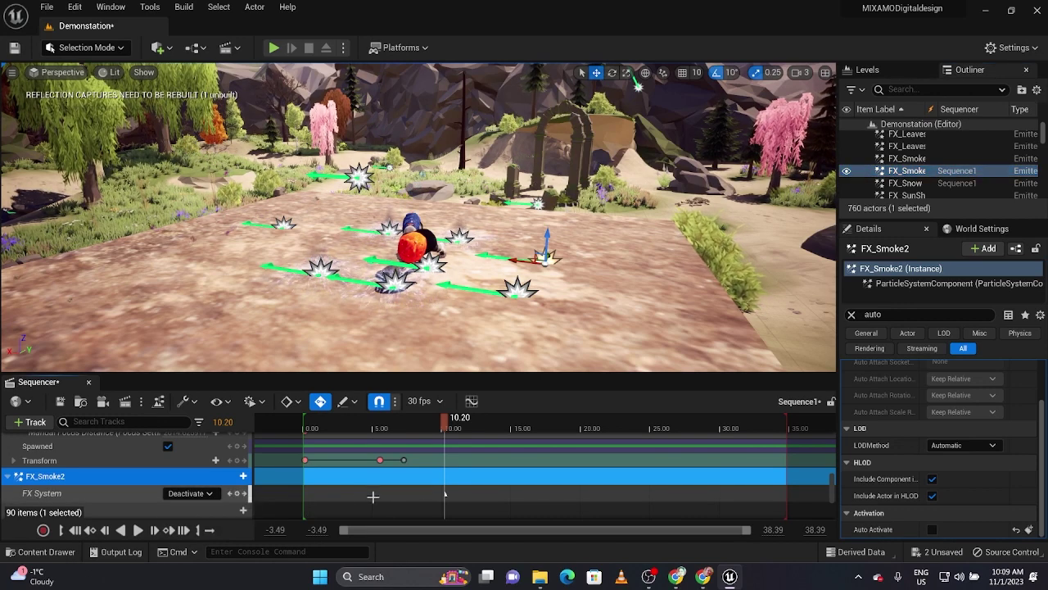
click(450, 424)
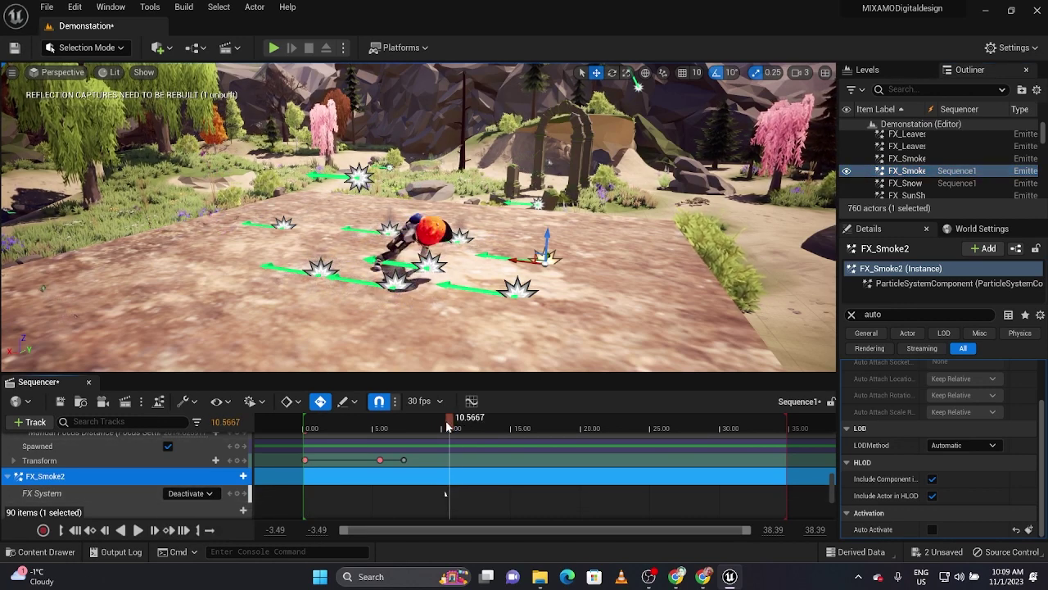
click(209, 493)
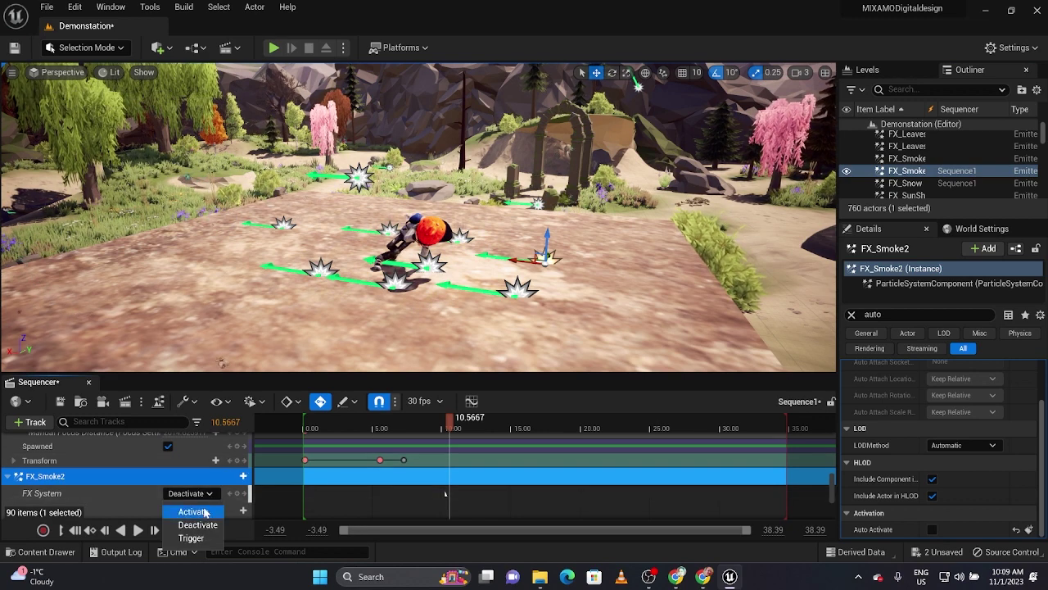
click(203, 509)
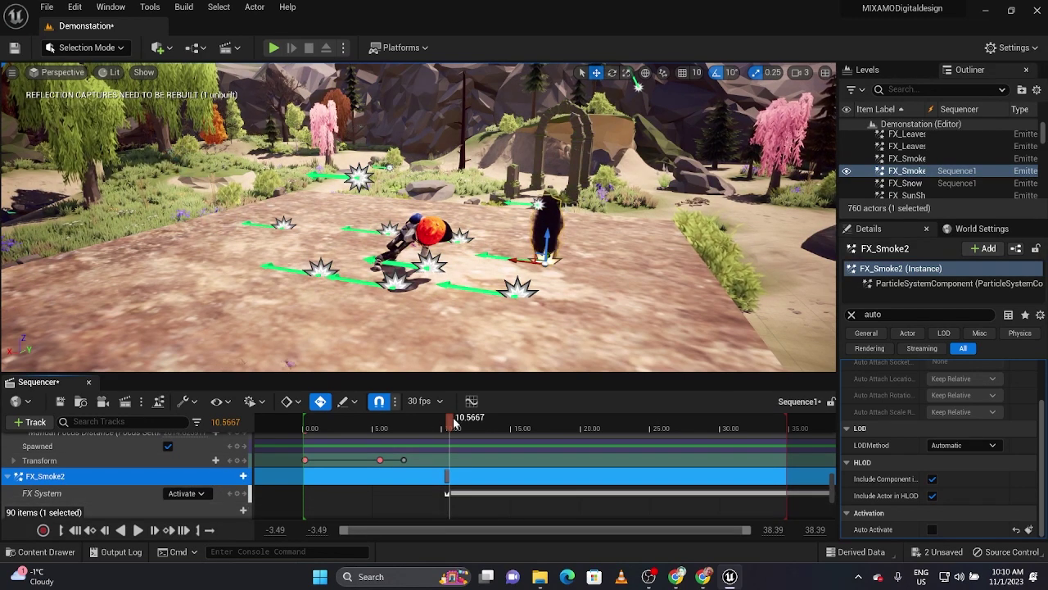
- Check the smoke at 15.9333 and through the camera cuts, playing the early part of the dance up to 6.4333
drag(454, 419, 525, 421)
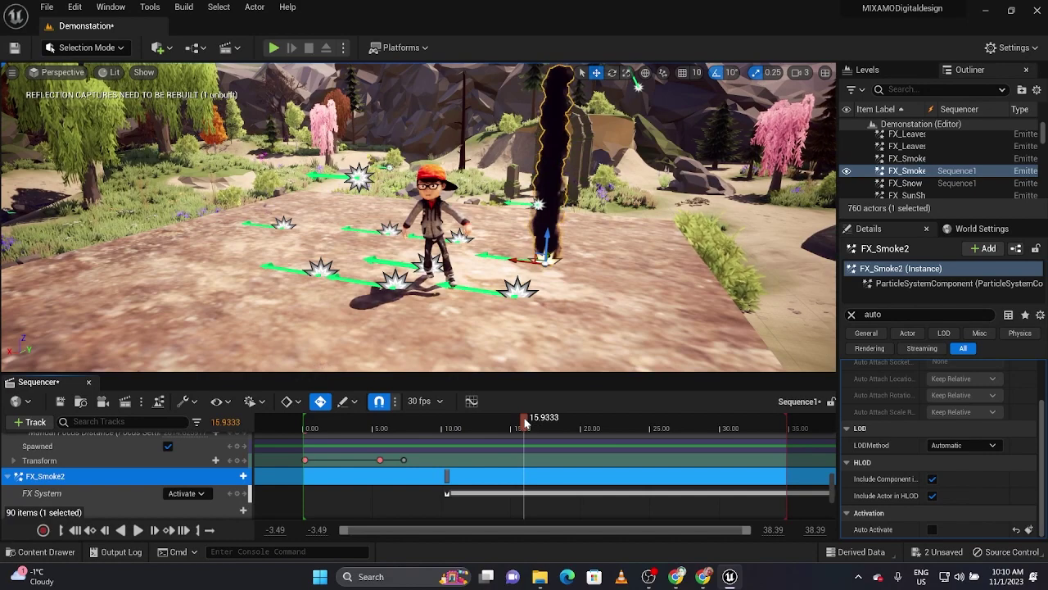
scroll(373, 468, down, 5)
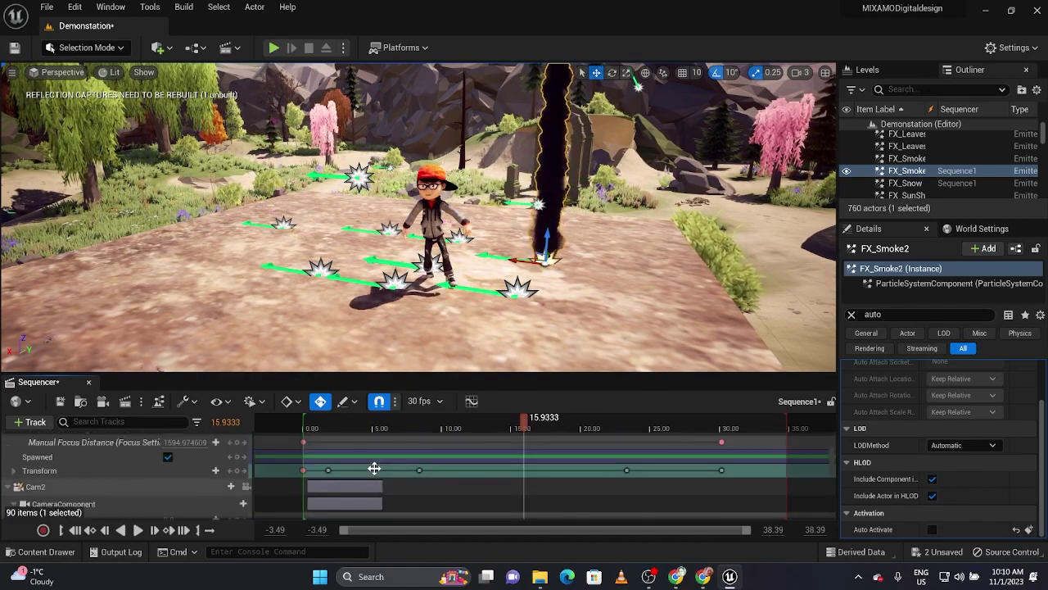
scroll(373, 468, up, 10)
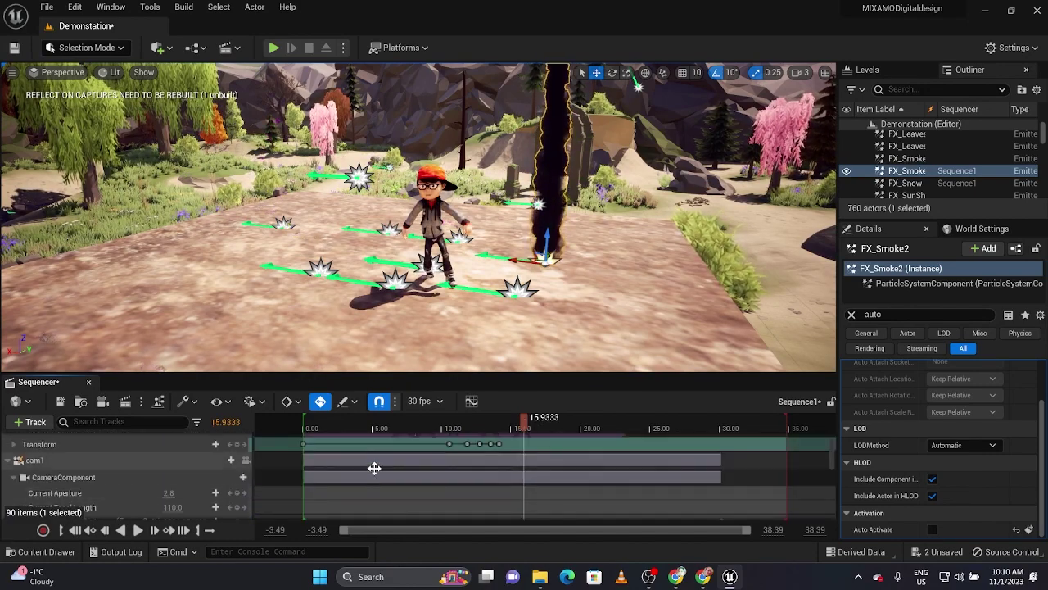
click(242, 459)
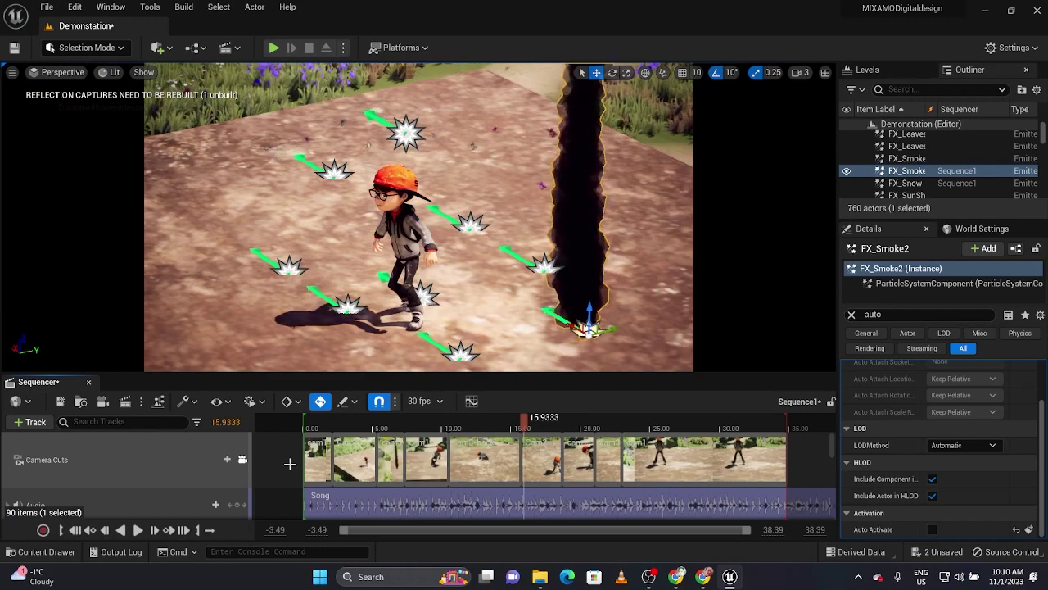
click(336, 425)
key(space)
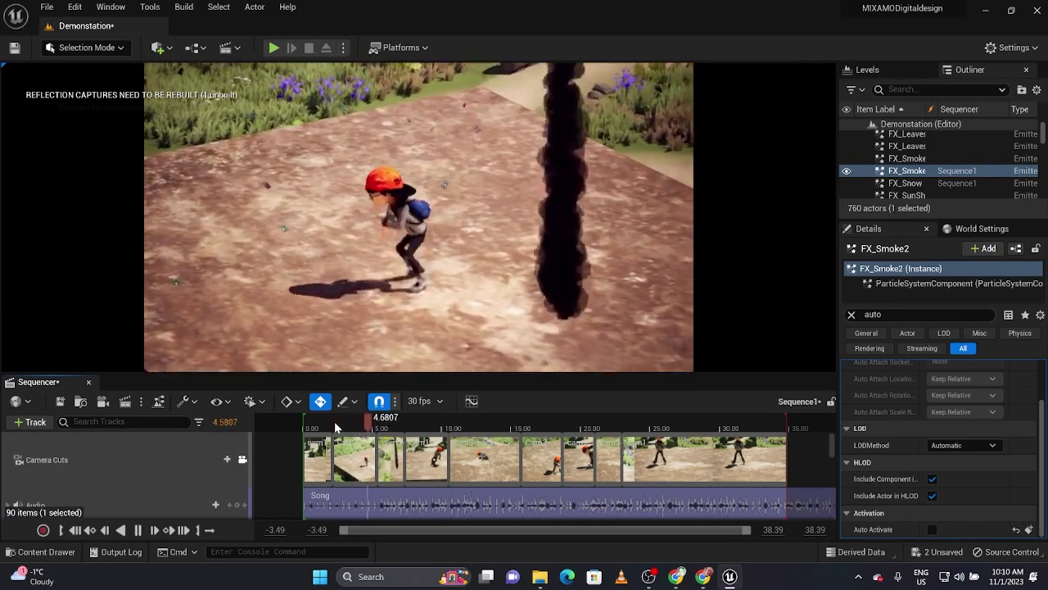
key(space)
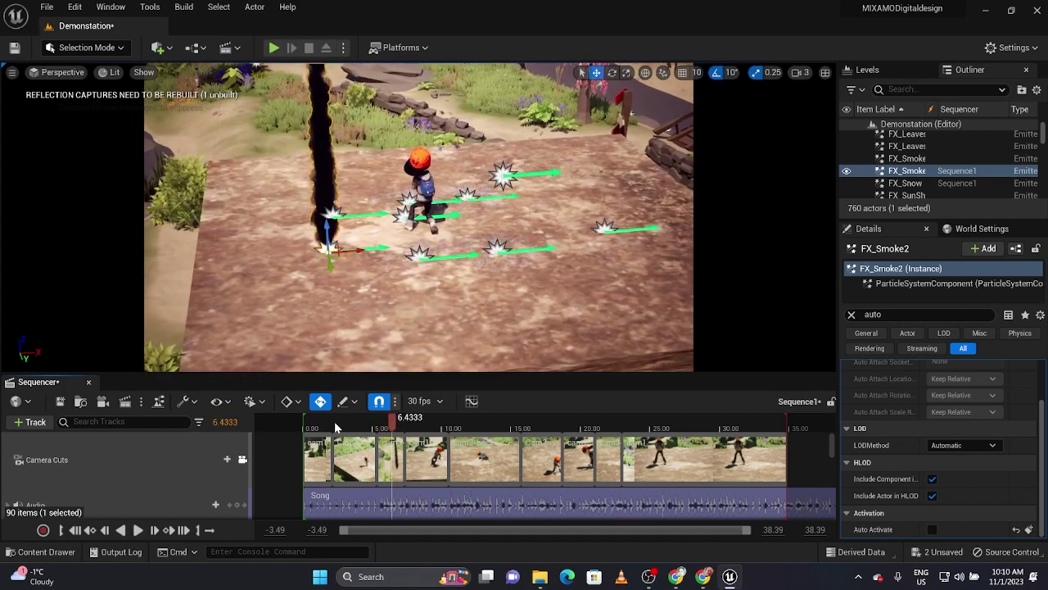
scroll(281, 462, down, 3)
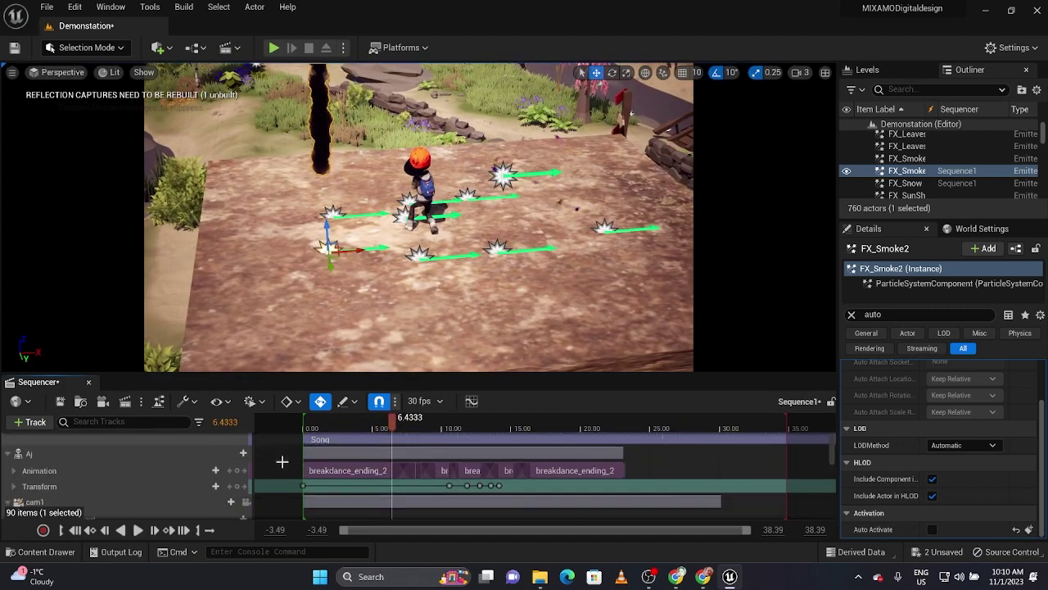
- Remove the FX_Snow emitter and its FX System track from the sequence
scroll(281, 462, down, 10)
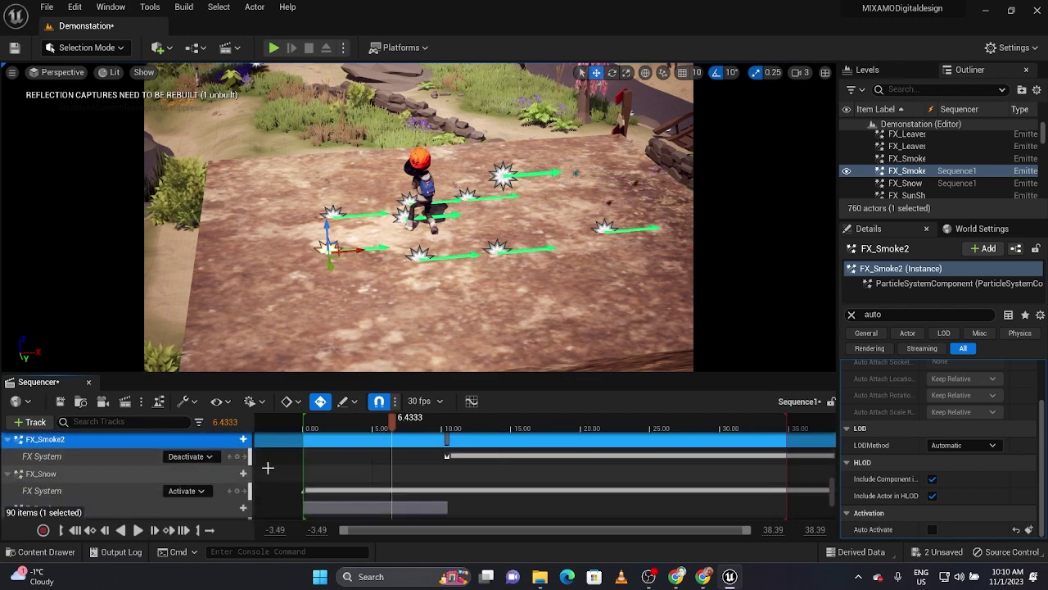
scroll(268, 467, up, 1)
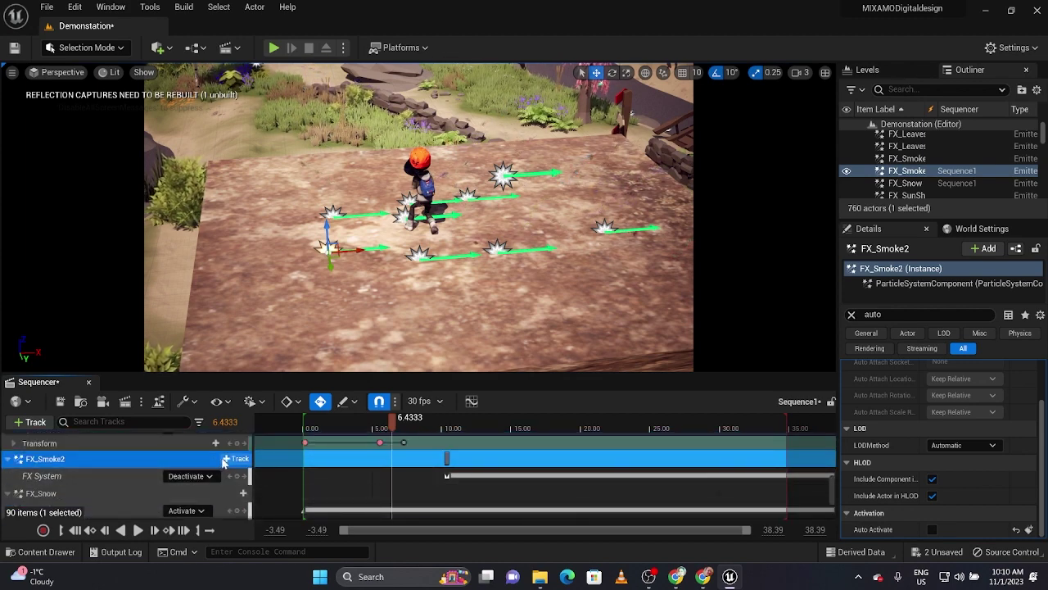
scroll(223, 463, up, 2)
scroll(209, 464, down, 5)
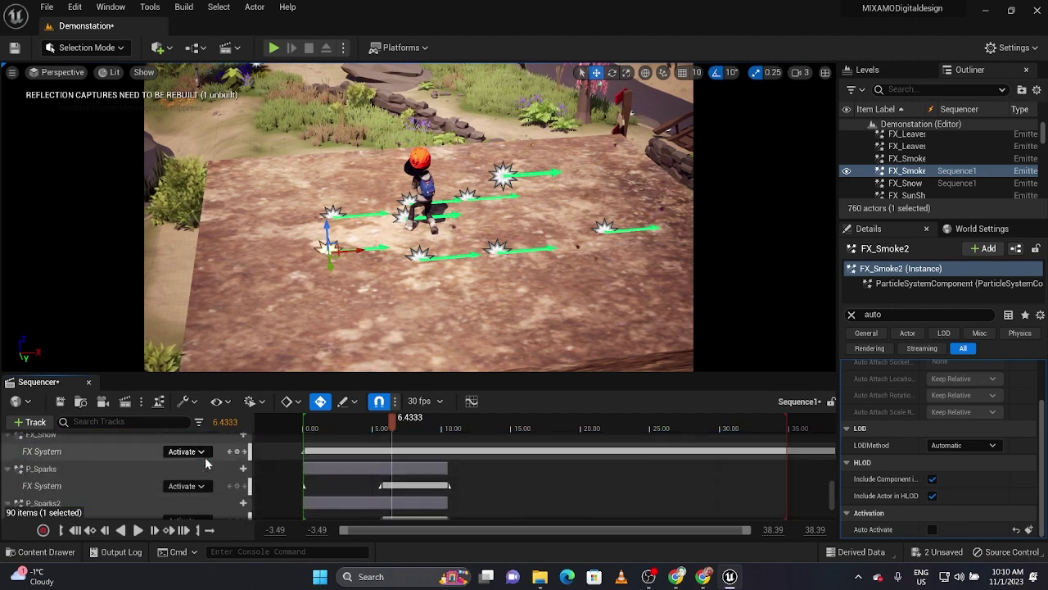
scroll(205, 464, down, 5)
scroll(205, 463, up, 8)
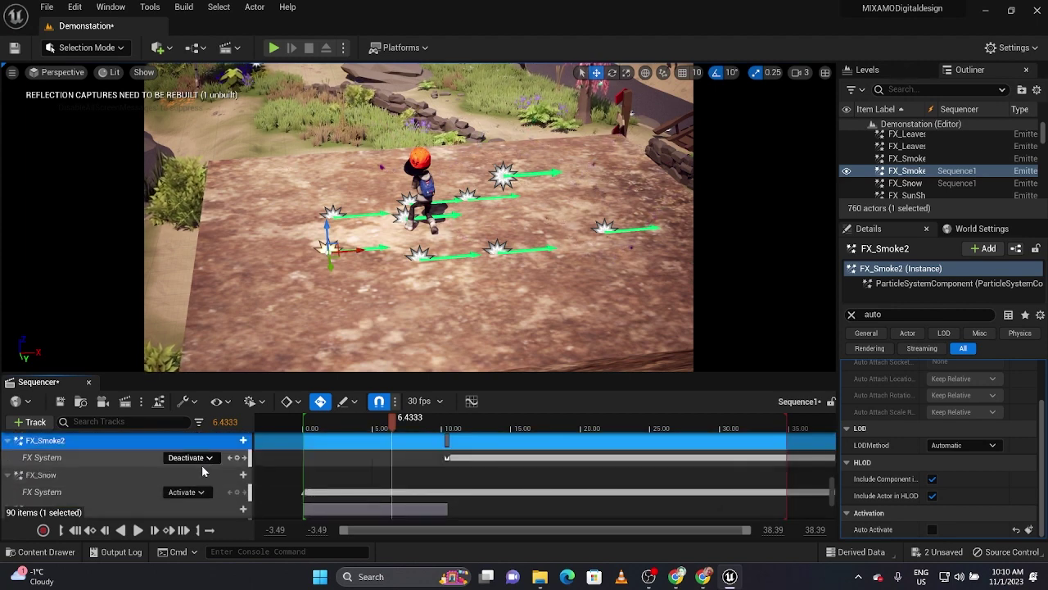
click(193, 479)
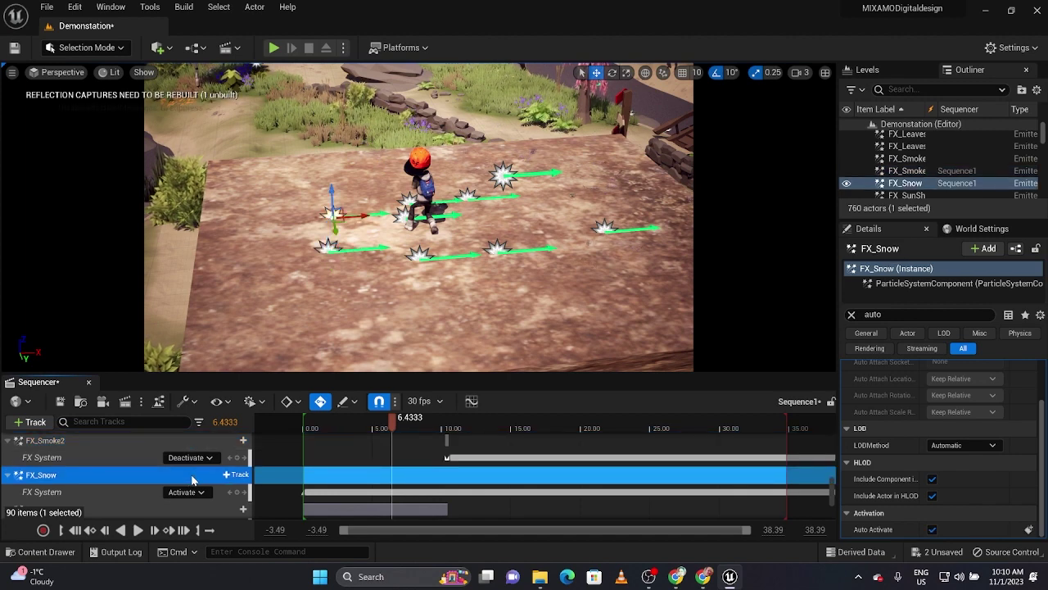
key(Delete)
- Key the FX_Smoke2 FX System to Deactivate at the start of the sequence, 0.00
scroll(192, 480, up, 1)
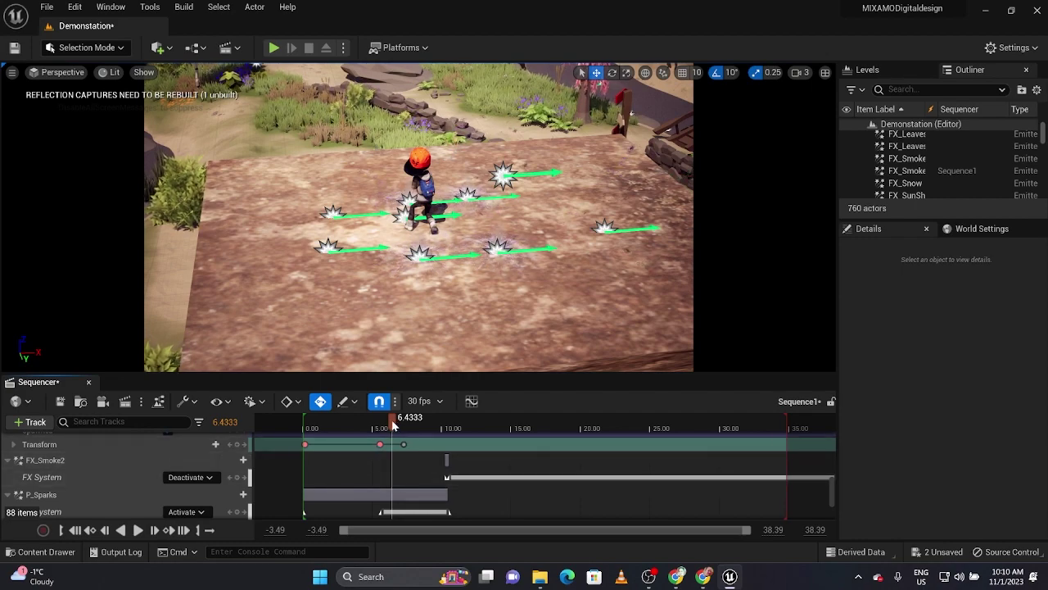
drag(391, 419, 308, 425)
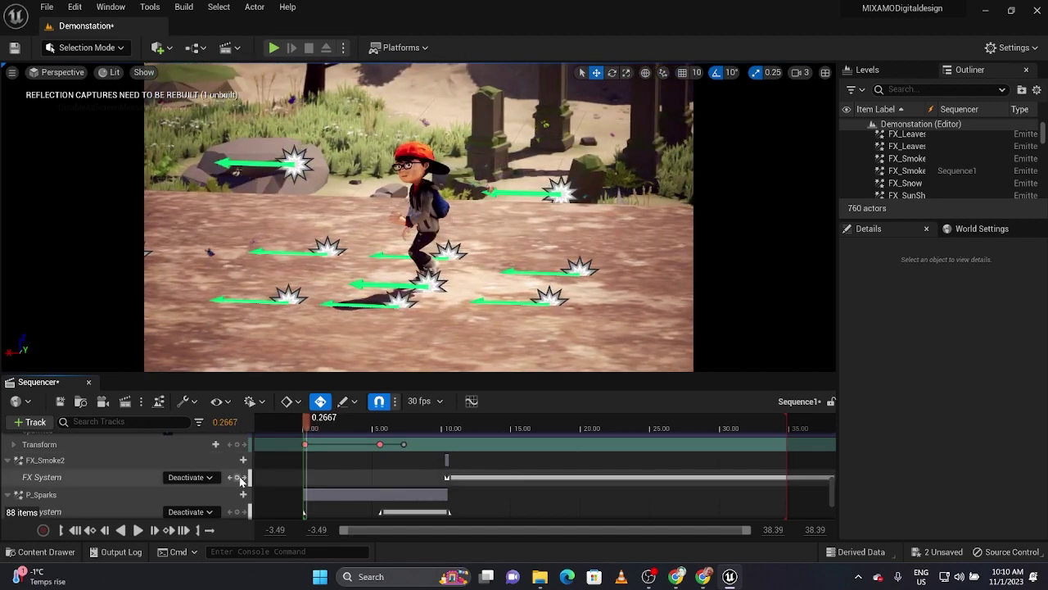
click(73, 529)
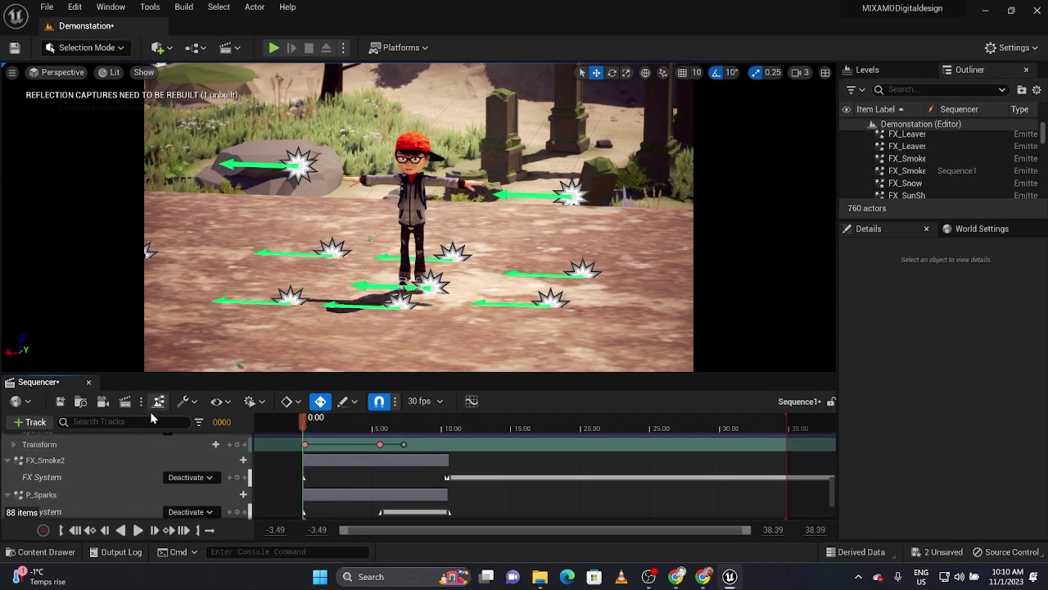
- Play the sequence from the start to 17.60 to check when the smoke appears
scroll(144, 440, up, 1)
click(138, 530)
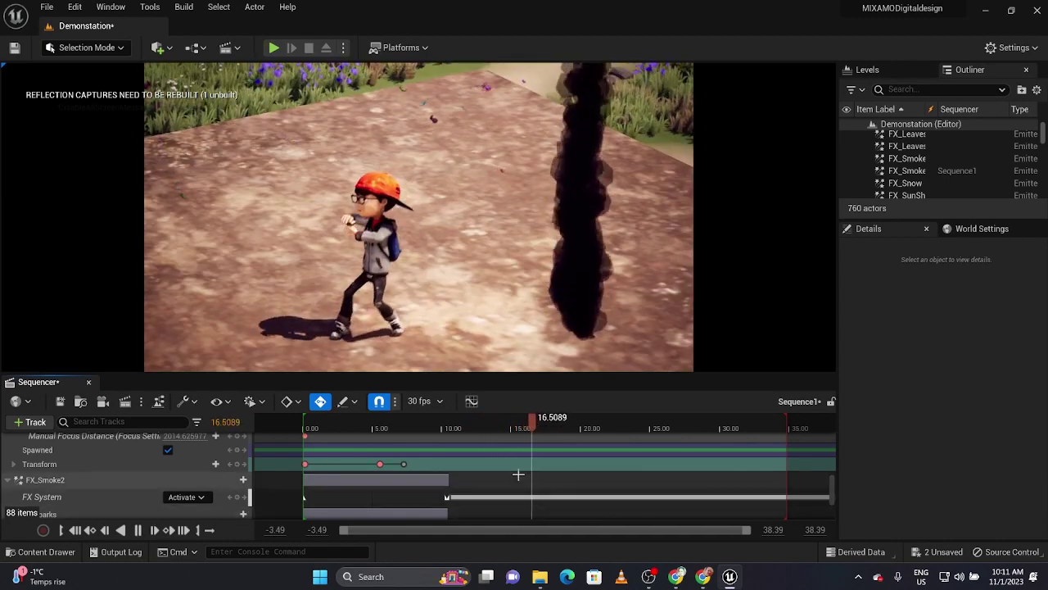
key(space)
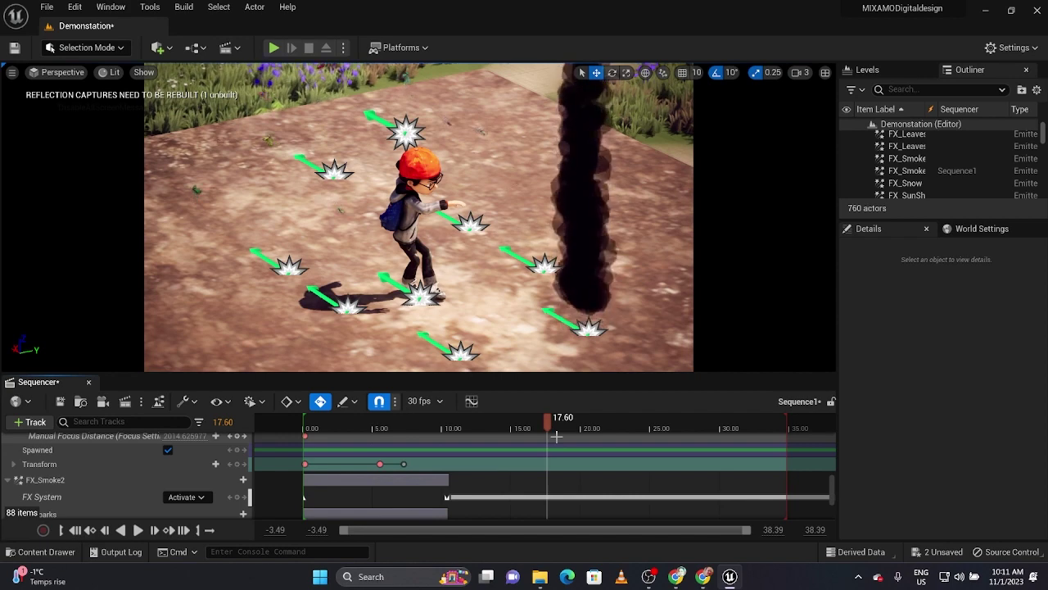
- Place the P_Explosion particle system from StarterContent/Particles on the ground near the character
key(ctrl+space)
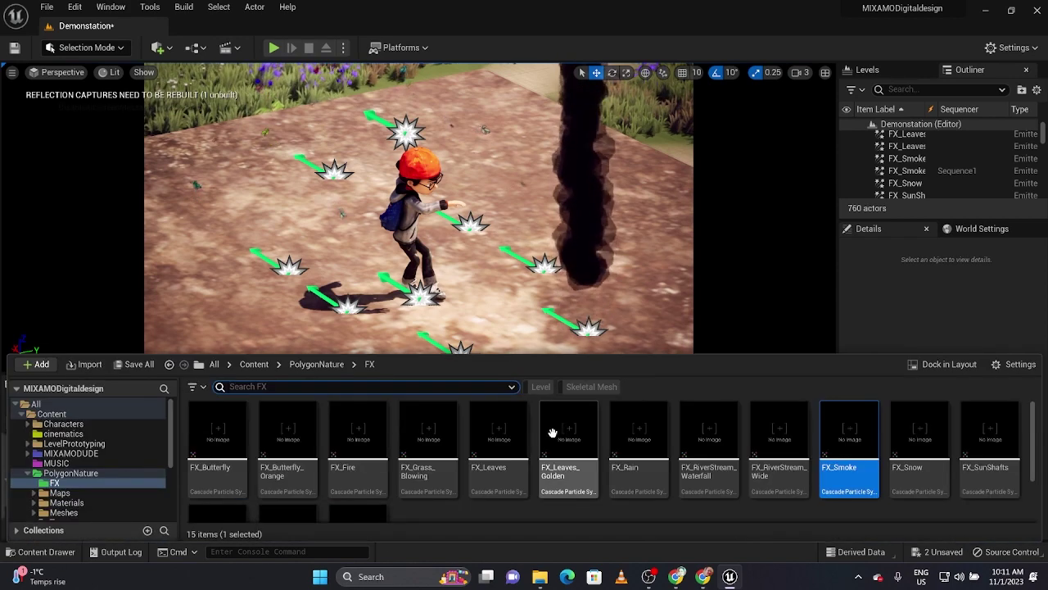
click(310, 365)
click(253, 364)
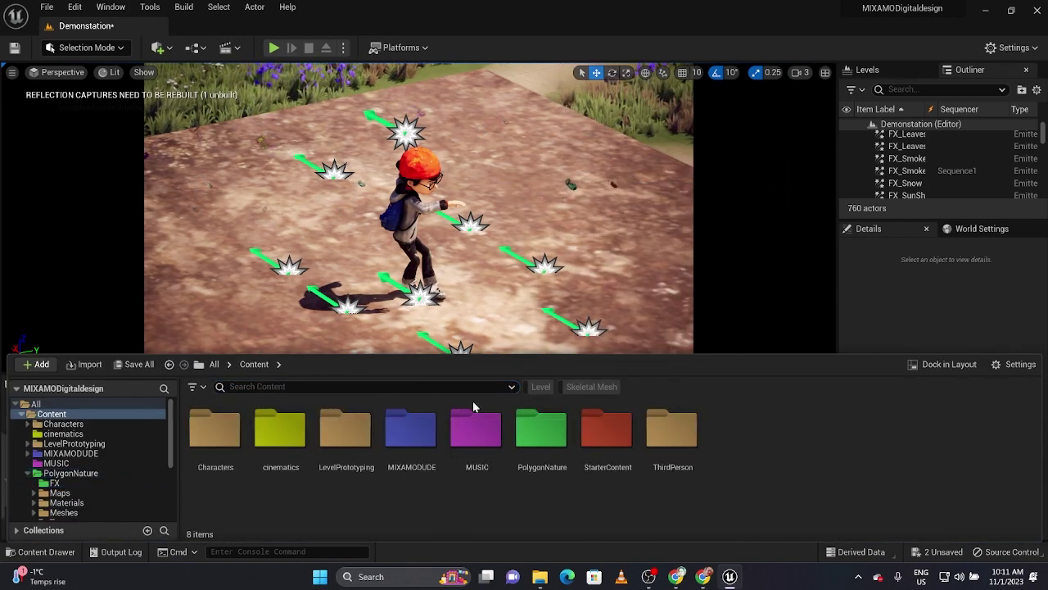
double_click(597, 438)
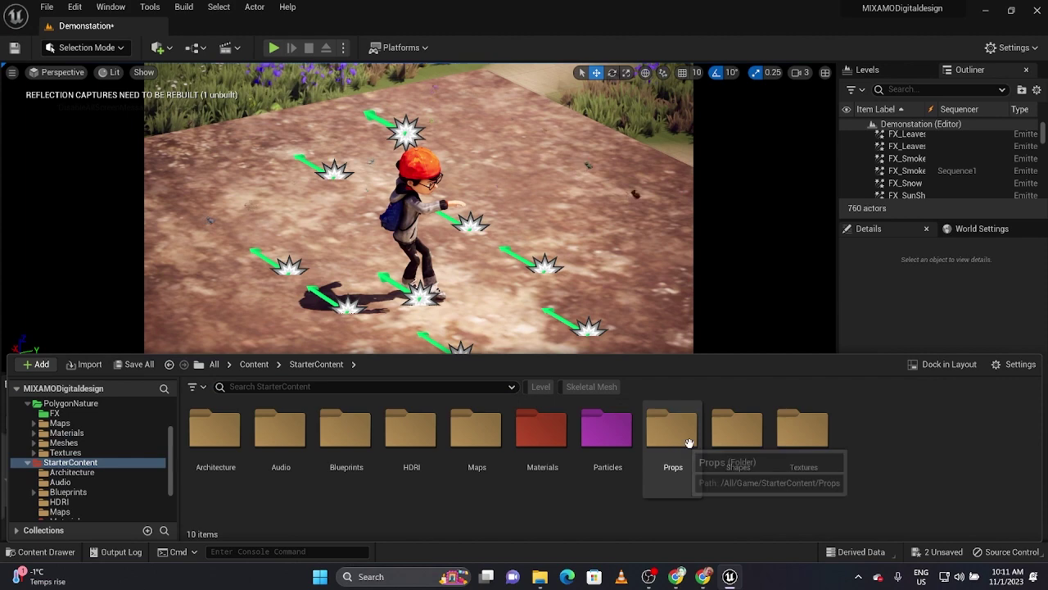
double_click(616, 430)
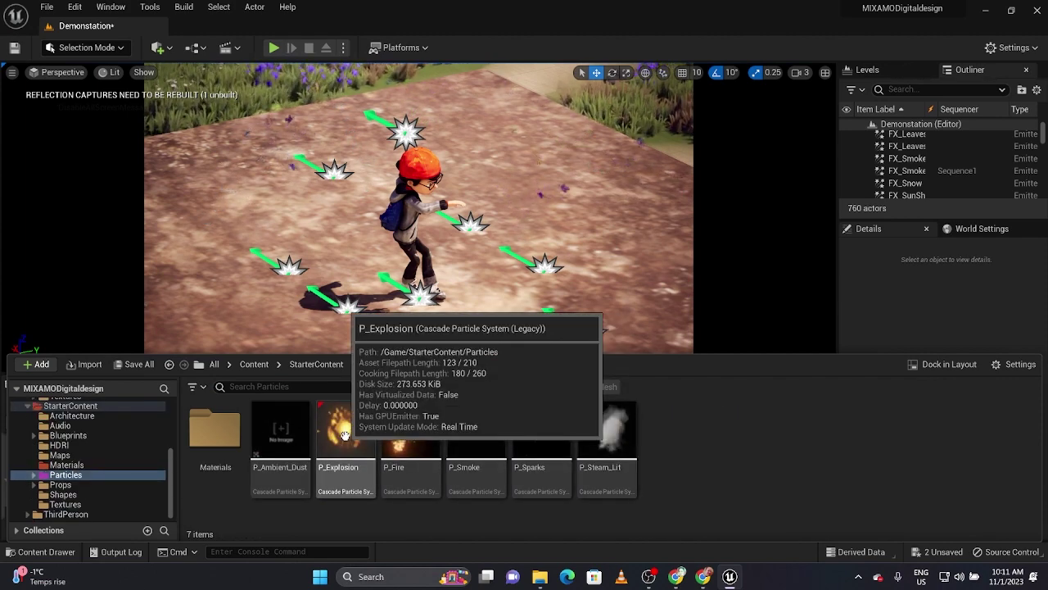
drag(345, 434, 613, 272)
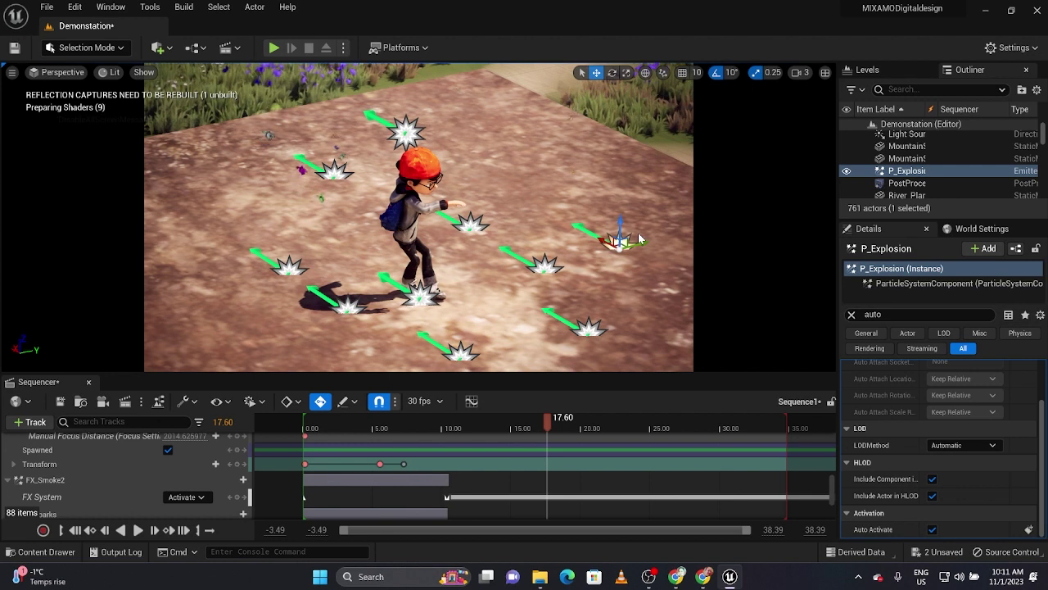
key(r)
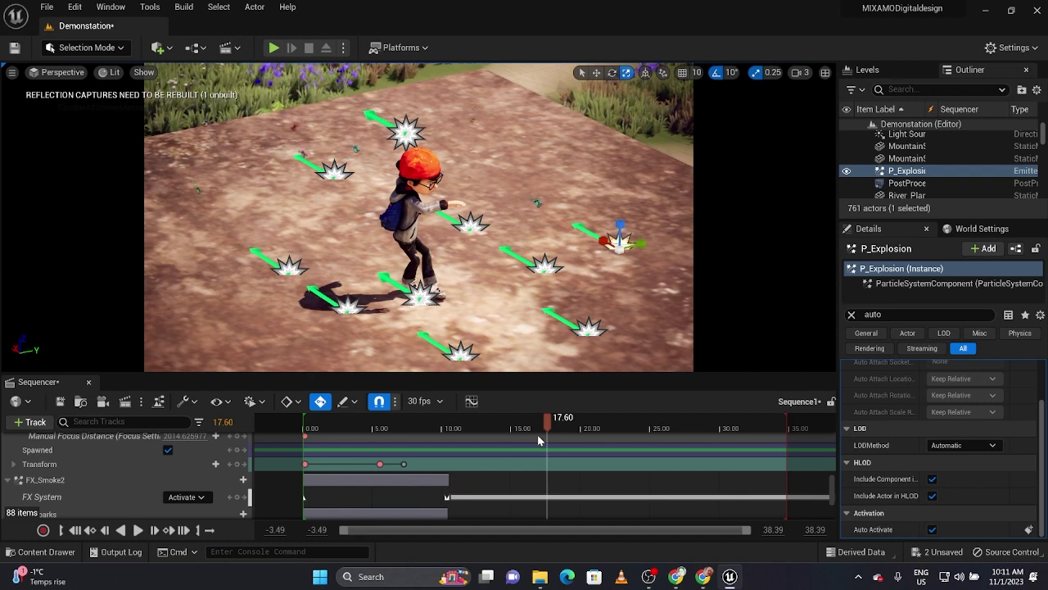
- Add the P_Explosion emitter to the sequence and give it an FX System Toggle Track
click(892, 174)
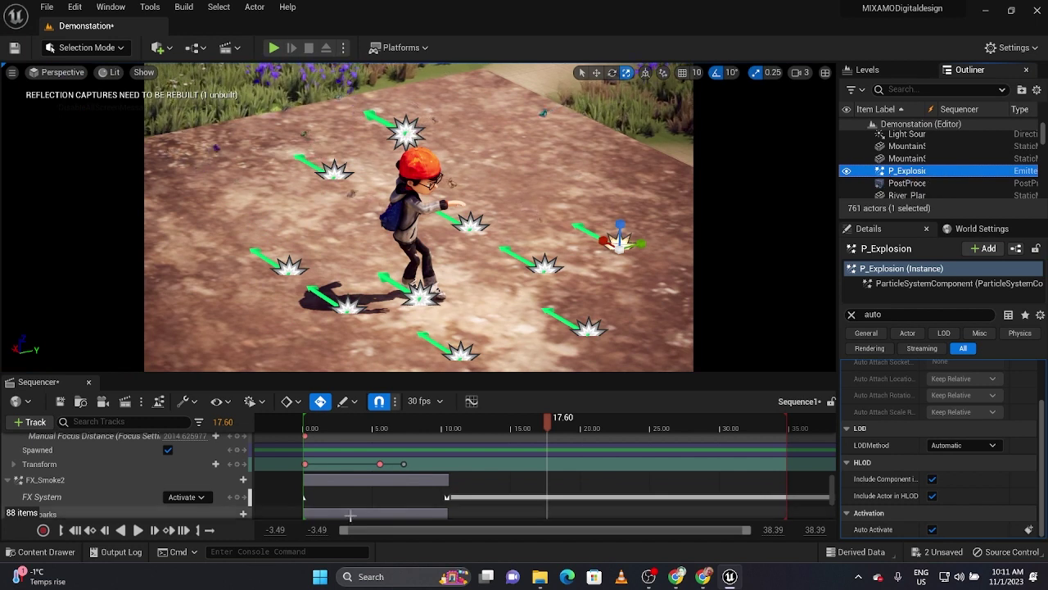
scroll(358, 504, down, 6)
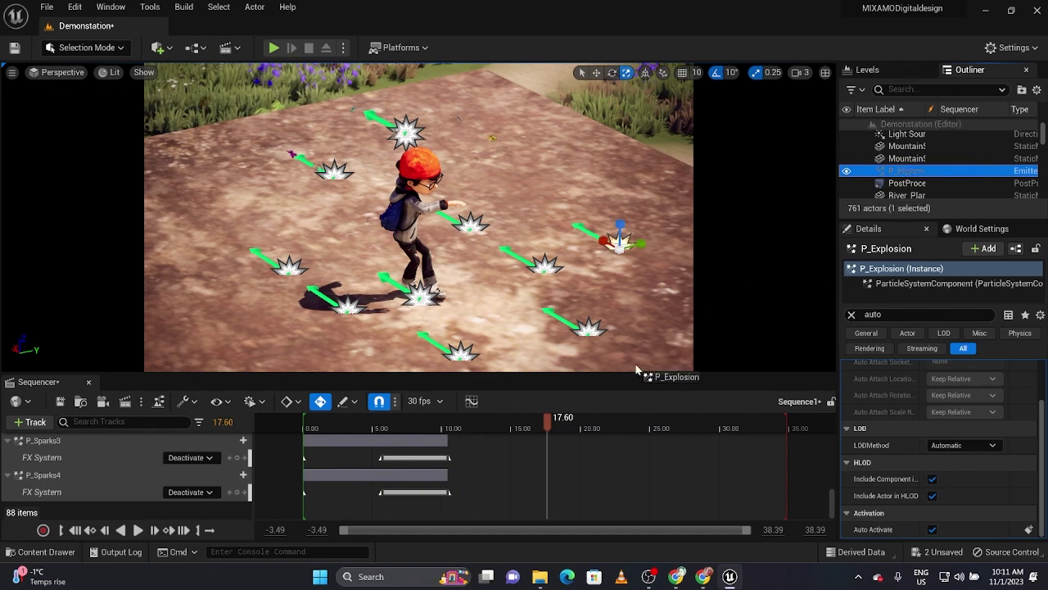
drag(450, 495, 442, 491)
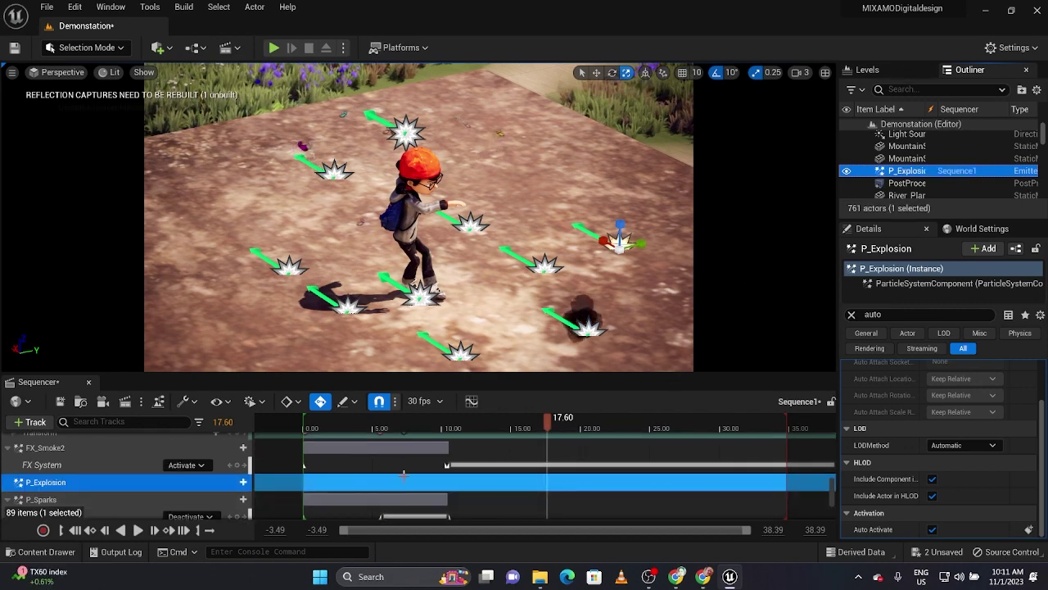
click(237, 483)
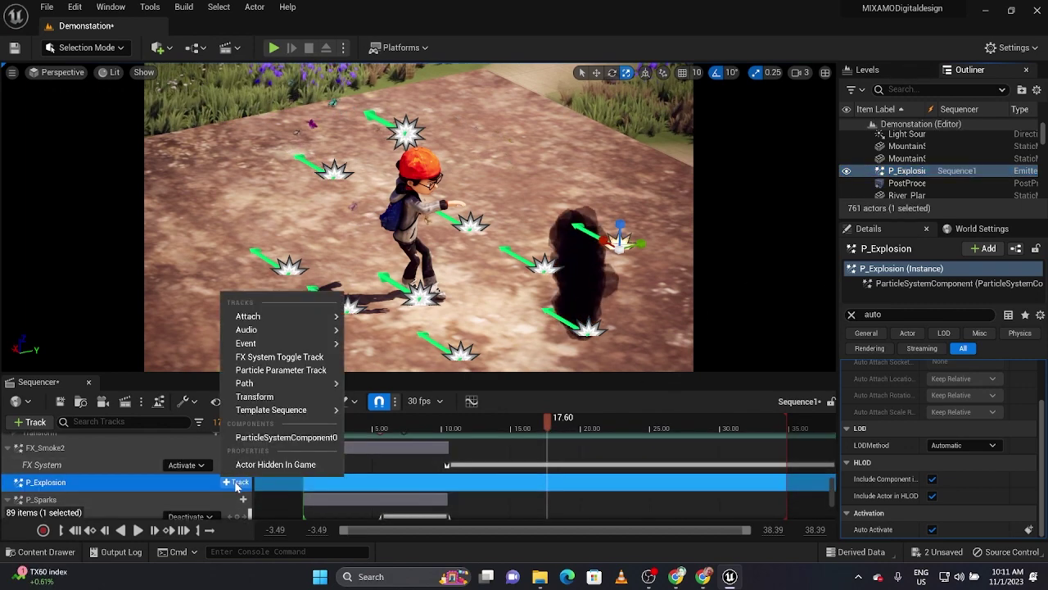
click(291, 360)
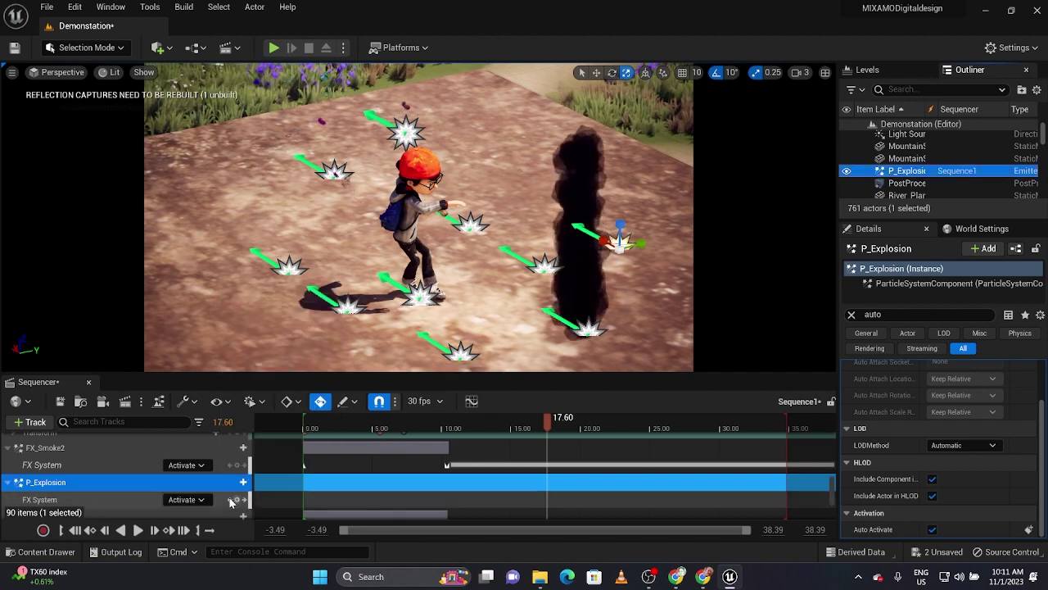
- Set the P_Explosion FX System to Deactivate and disable the emitter's Auto Activate option
click(195, 501)
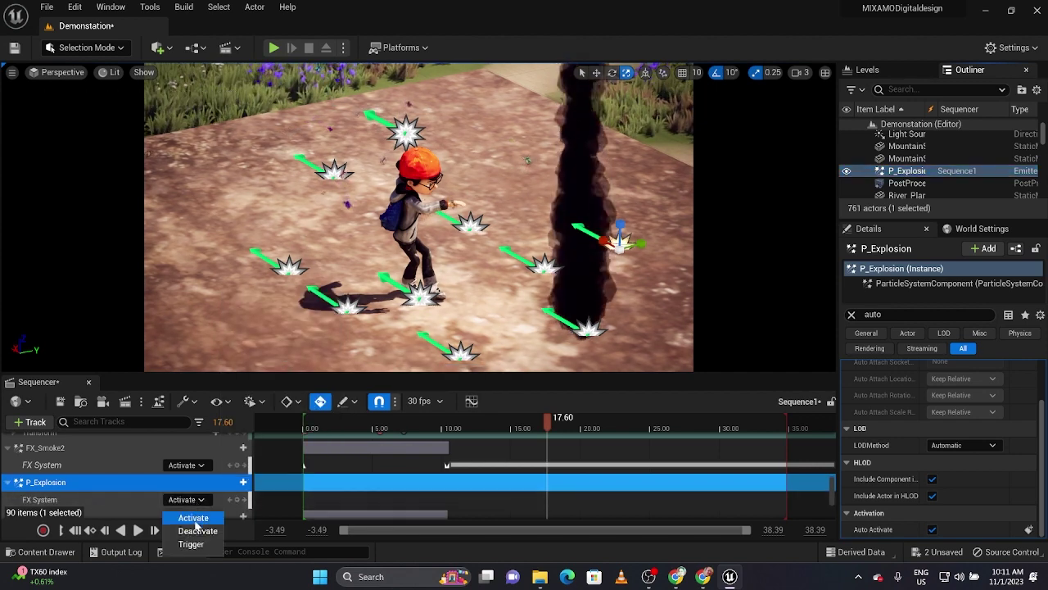
click(194, 530)
click(893, 314)
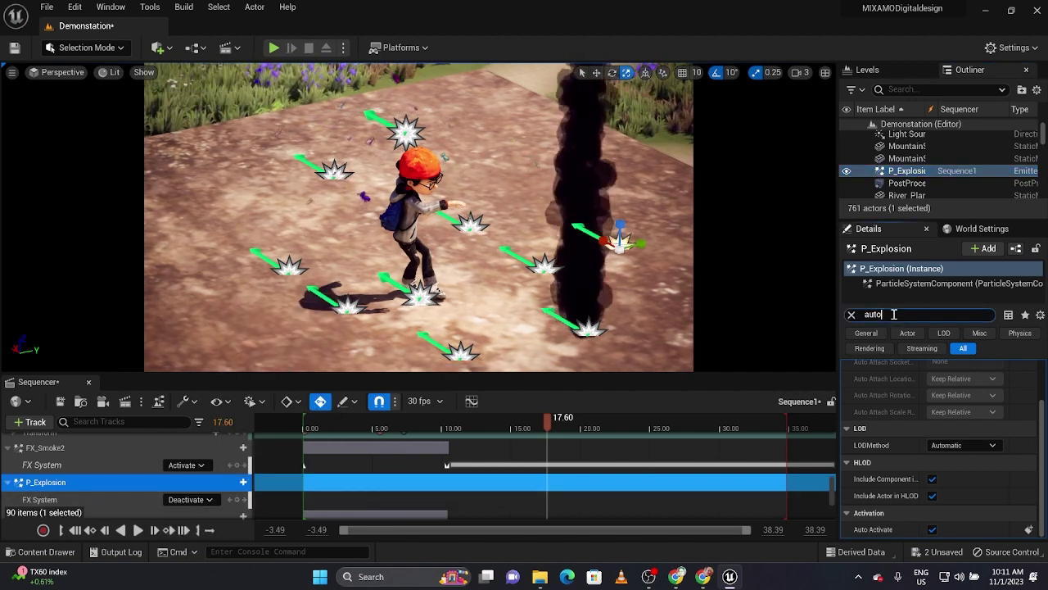
click(932, 529)
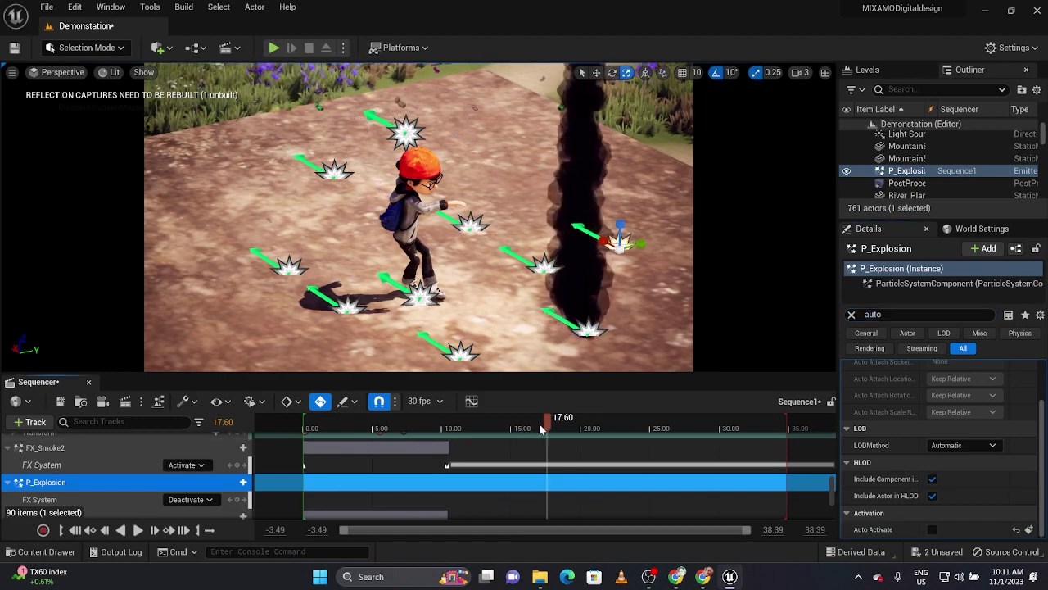
- Set the P_Explosion FX System to Activate at 23.5667 and look over its track for keys
drag(541, 429, 631, 426)
click(209, 499)
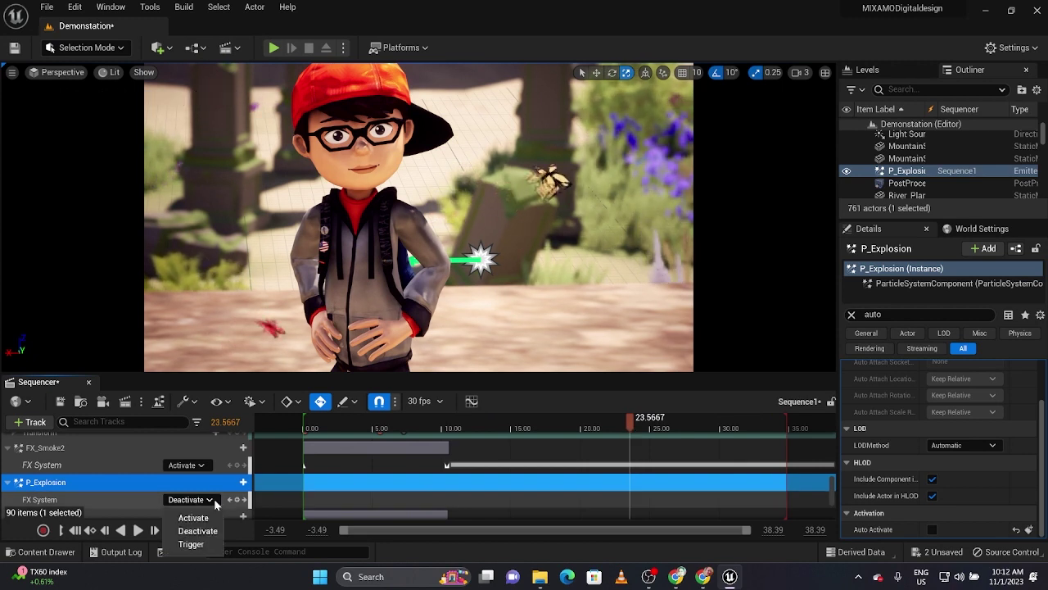
click(212, 518)
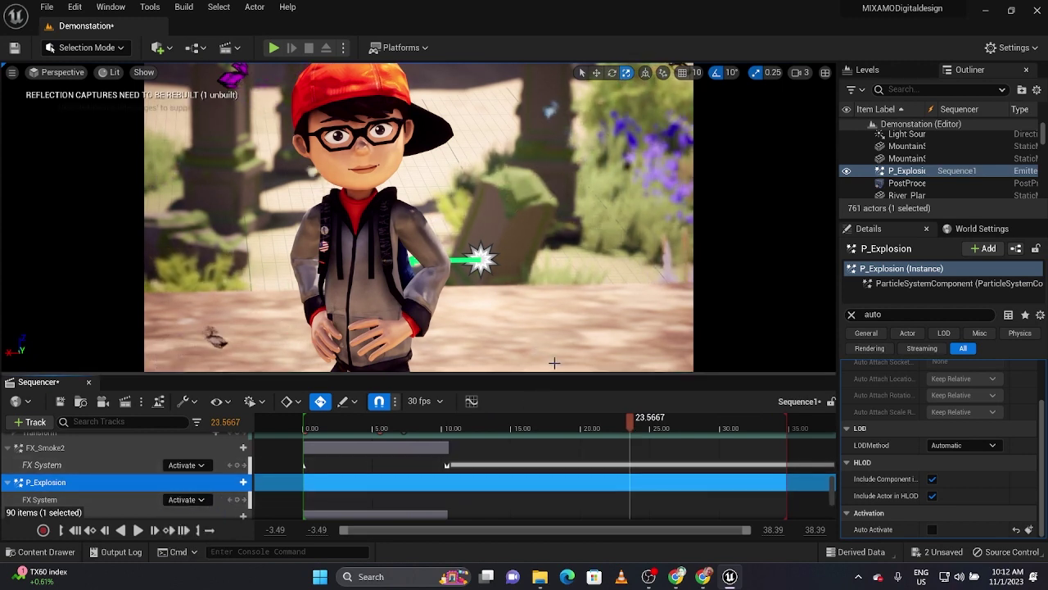
scroll(625, 437, down, 5)
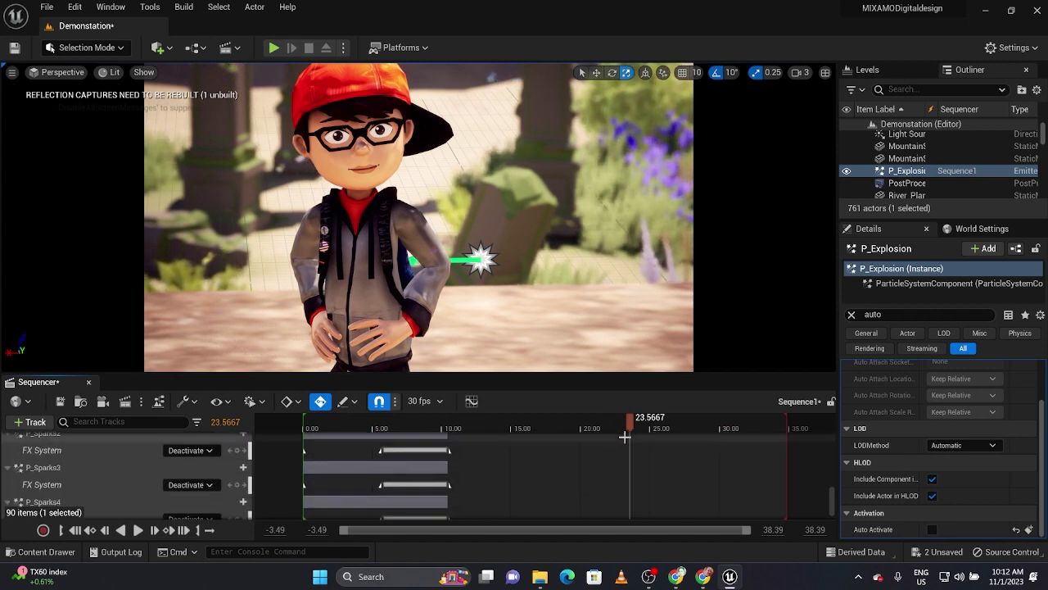
scroll(625, 437, down, 1)
scroll(625, 437, up, 3)
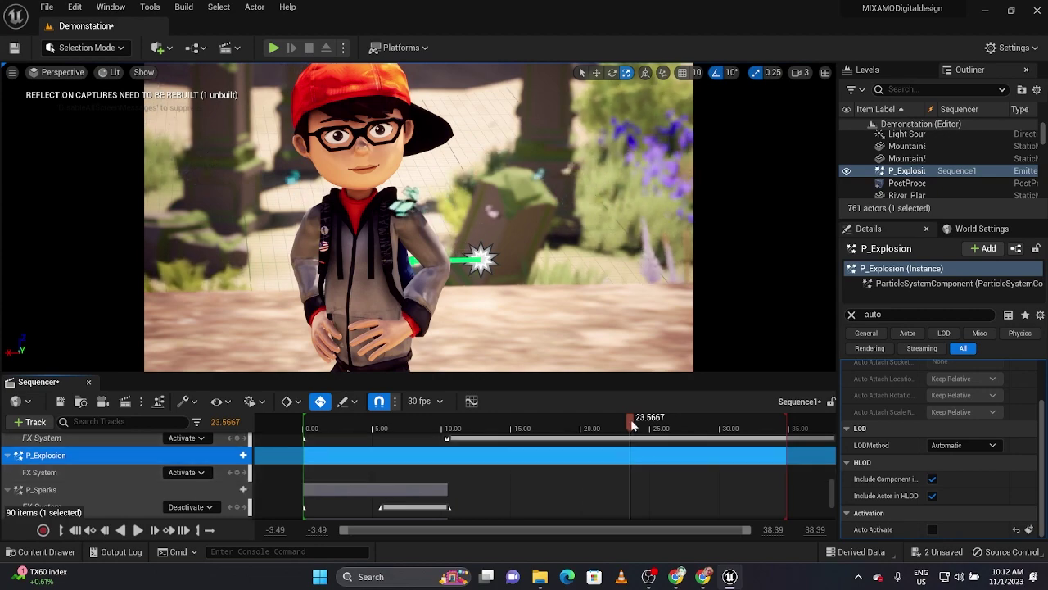
- Set the P_Explosion FX System to Deactivate at the start of the sequence, 0.00
click(457, 424)
drag(400, 434, 307, 436)
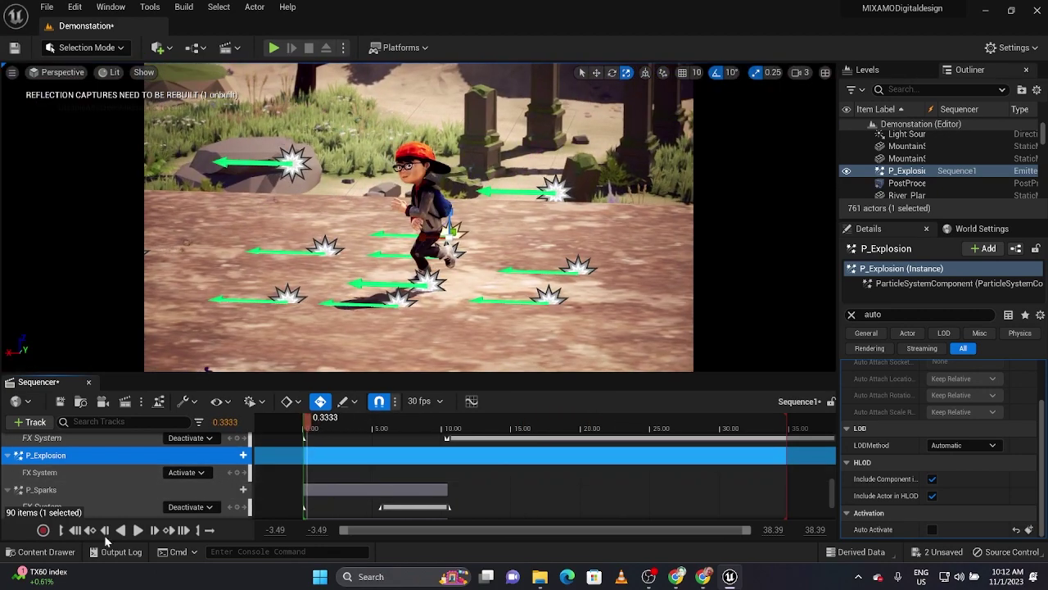
click(75, 530)
click(194, 473)
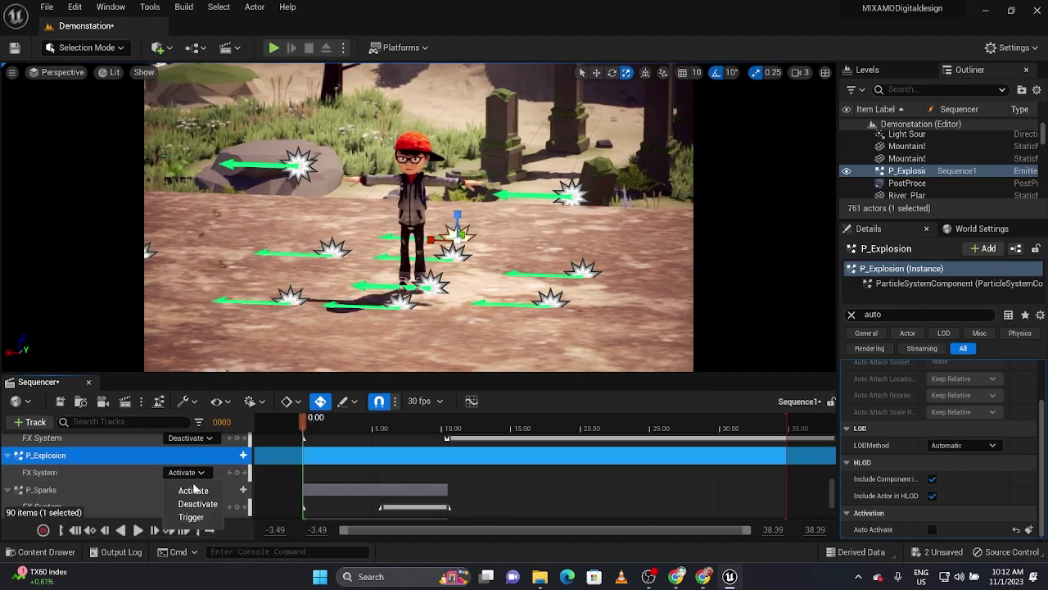
click(198, 505)
- Set the P_Explosion FX System to Activate at 23.0333
drag(305, 422, 605, 420)
drag(619, 421, 624, 422)
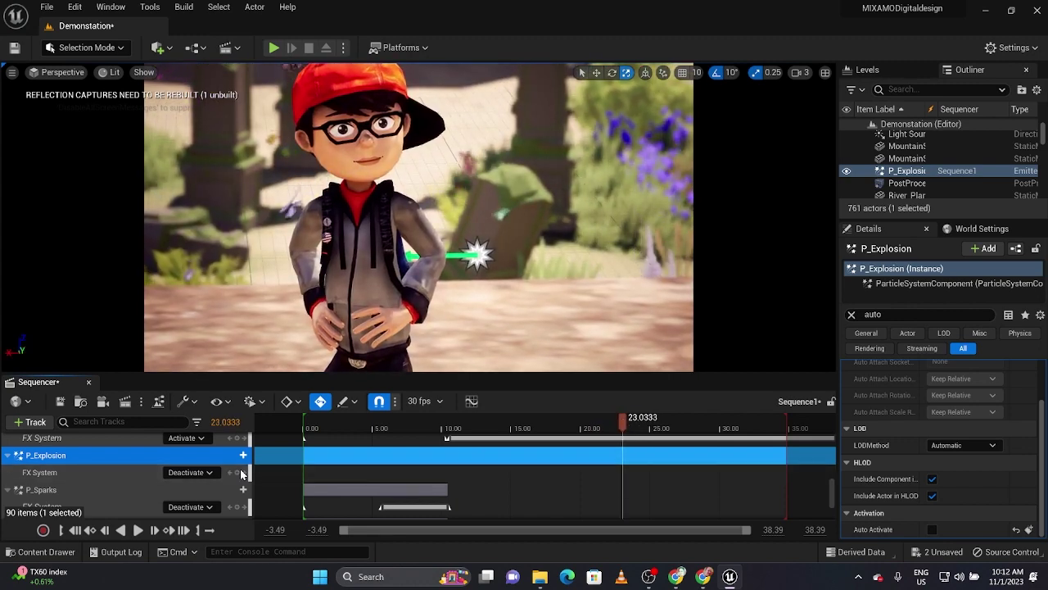
click(205, 472)
click(203, 491)
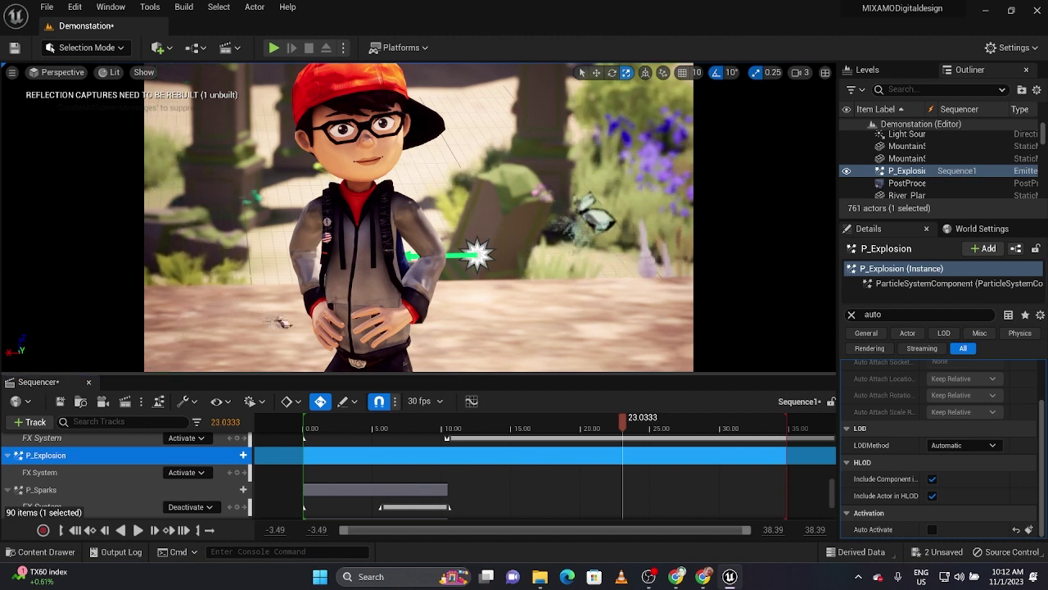
- Unlock the viewport from the Camera Cuts track and focus the free view on the P_Explosion emitter
click(433, 342)
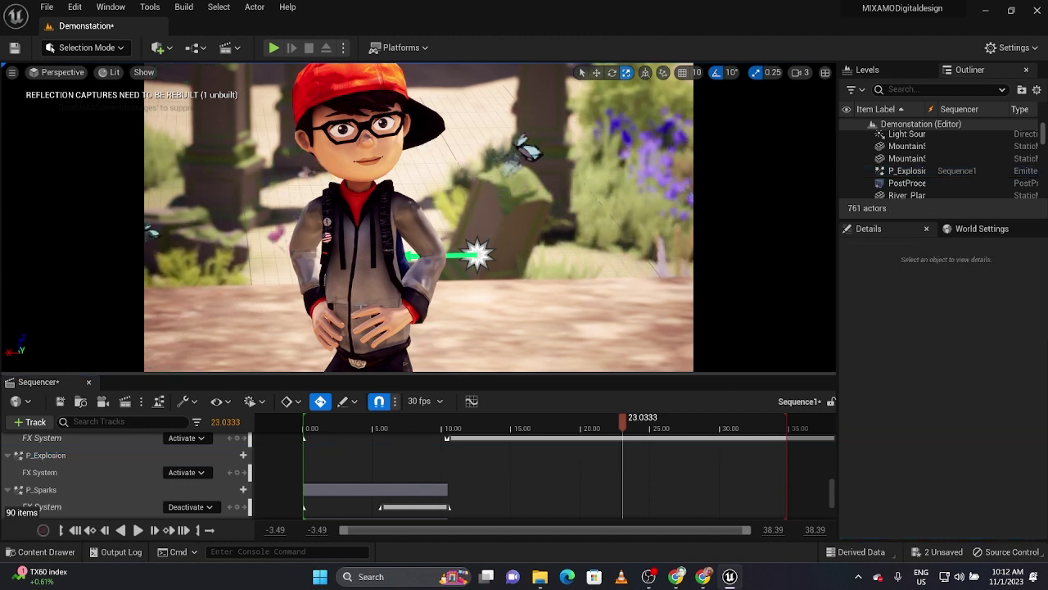
click(909, 170)
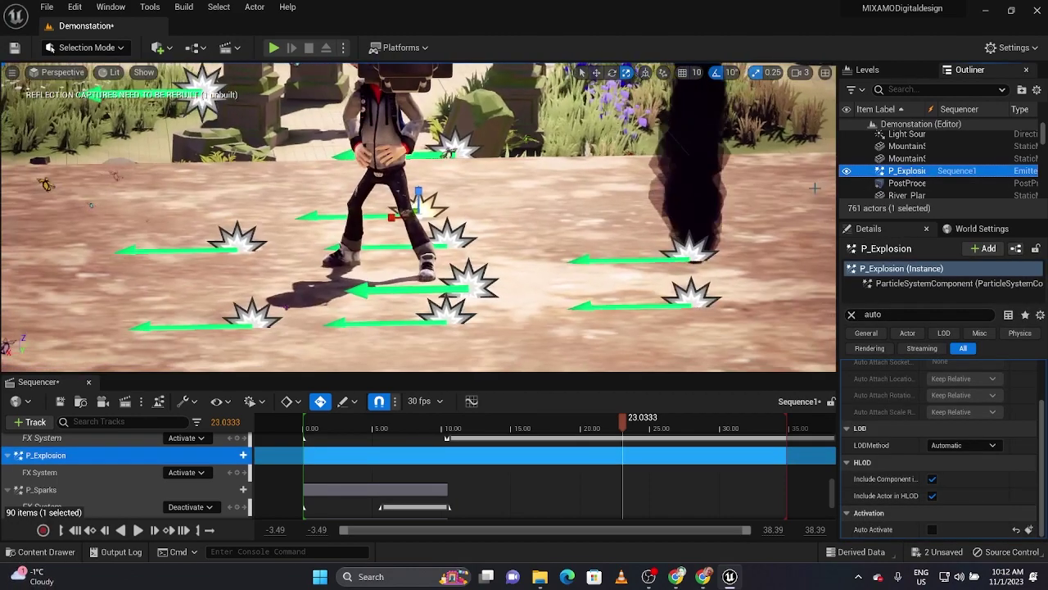
scroll(225, 446, down, 5)
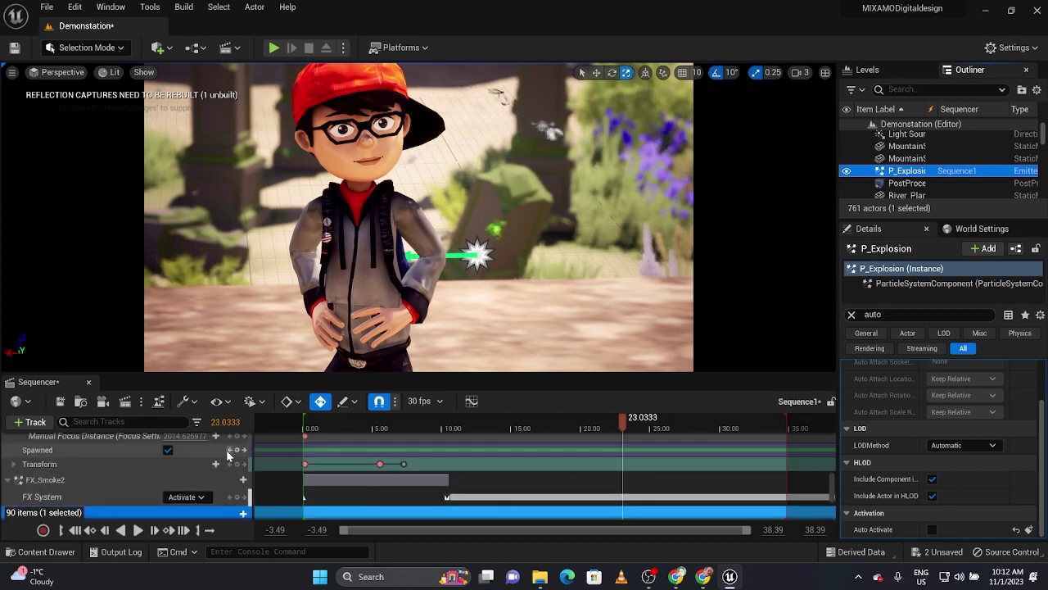
scroll(229, 450, up, 8)
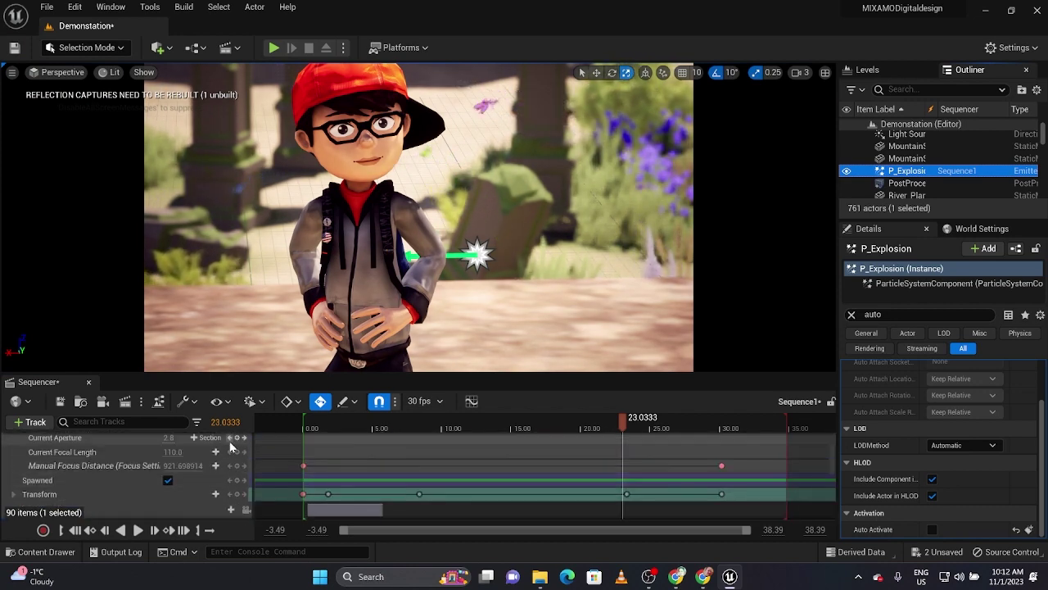
scroll(230, 441, up, 3)
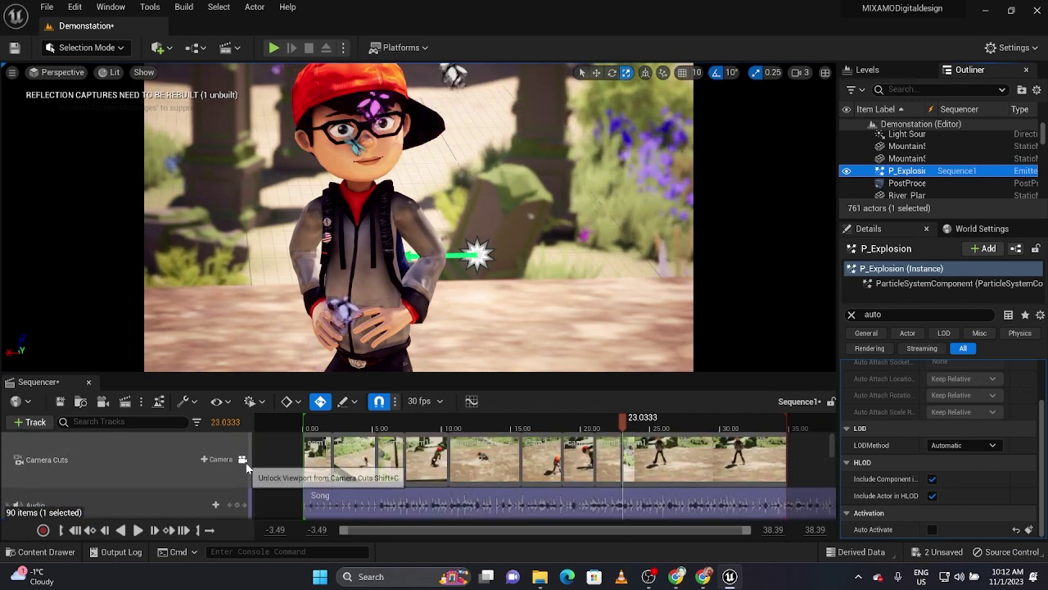
click(244, 459)
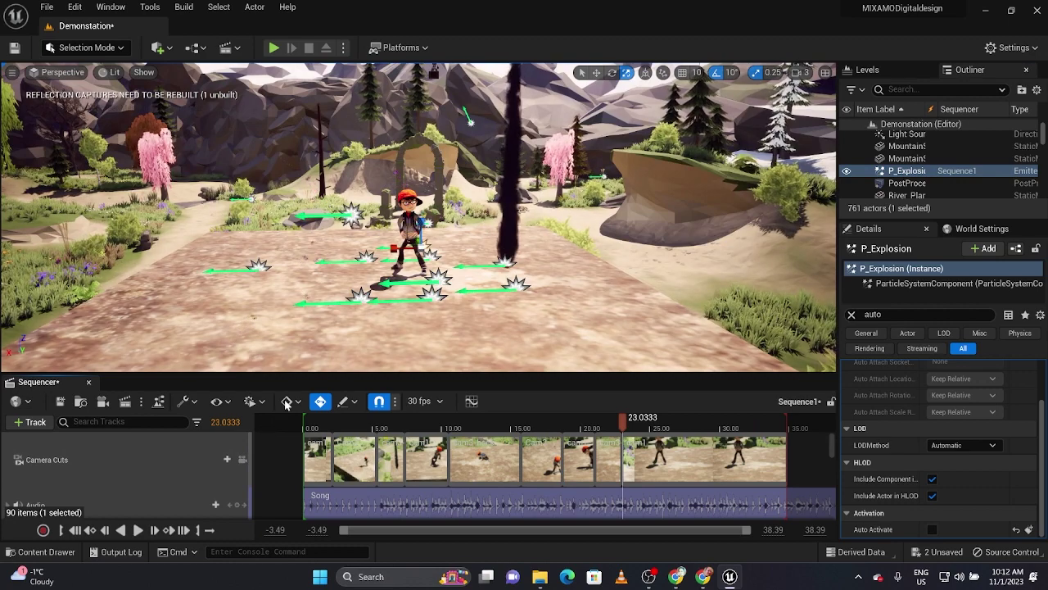
double_click(920, 172)
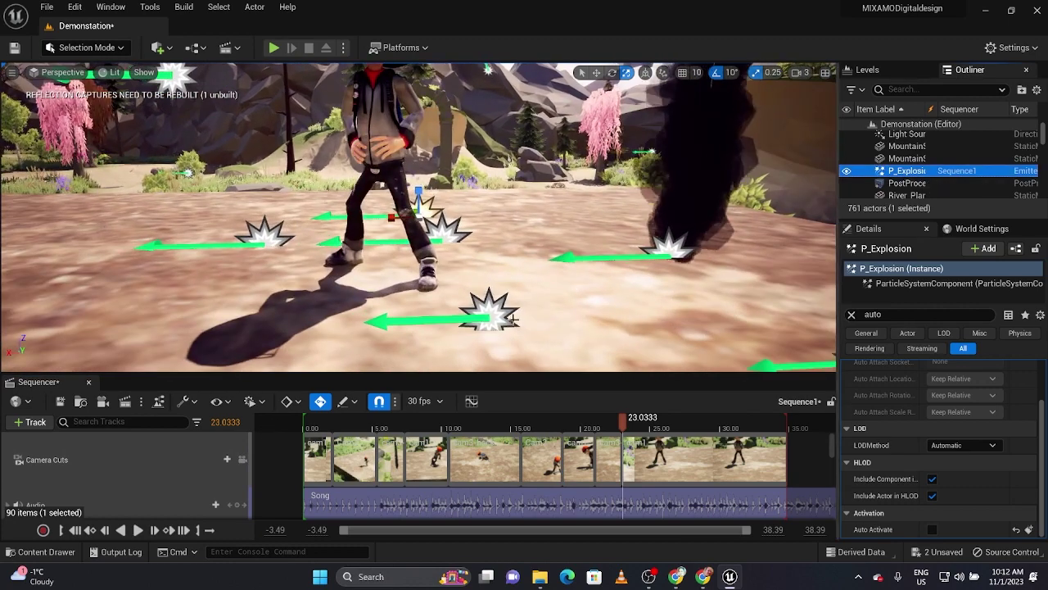
- Pick out the P_Explosion emitter among those around the character, move it behind him and drop it onto the ground
click(463, 314)
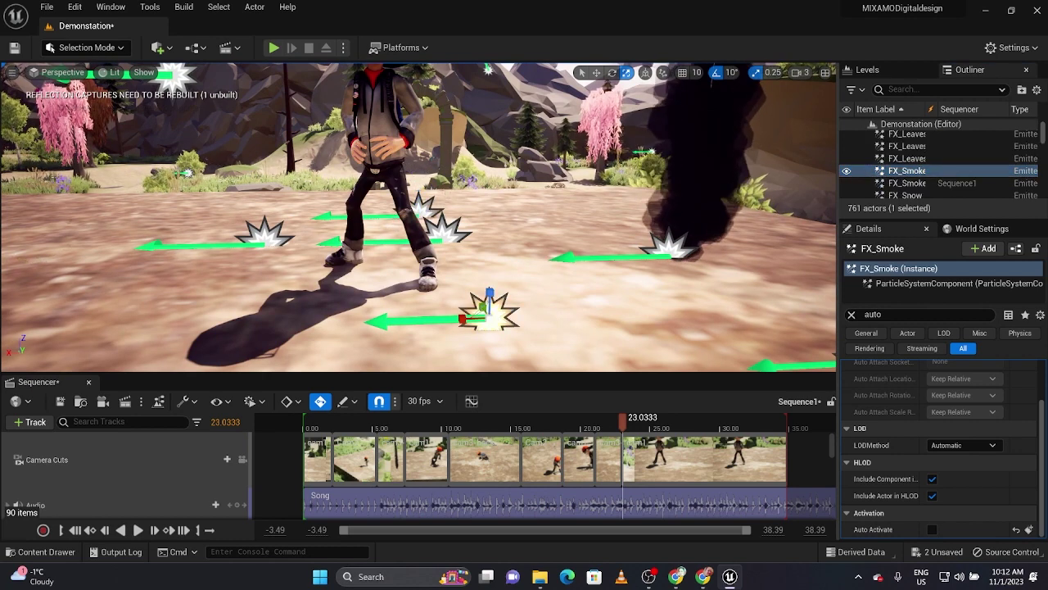
click(443, 233)
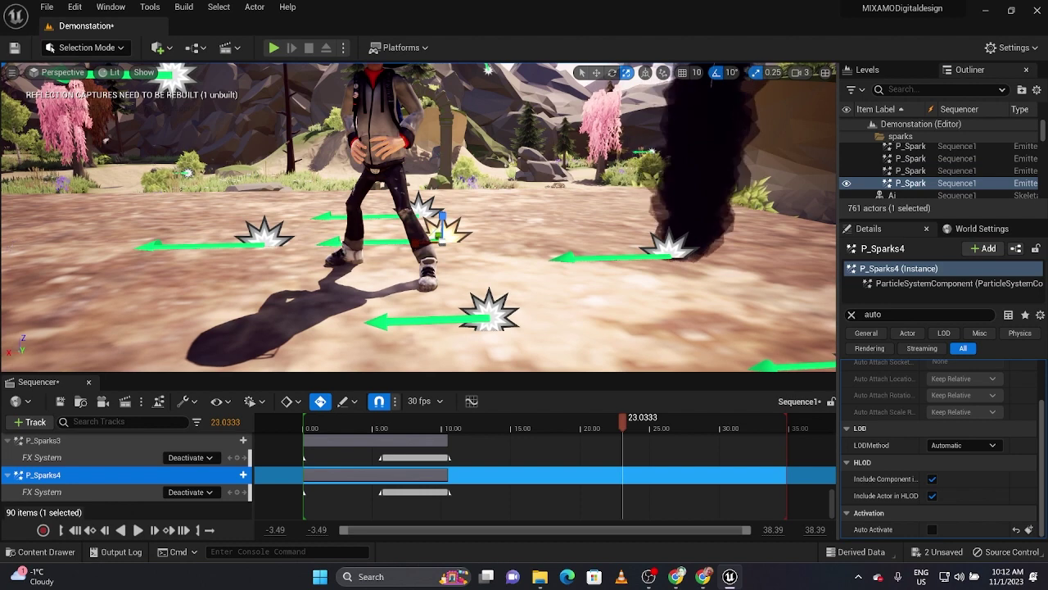
click(259, 239)
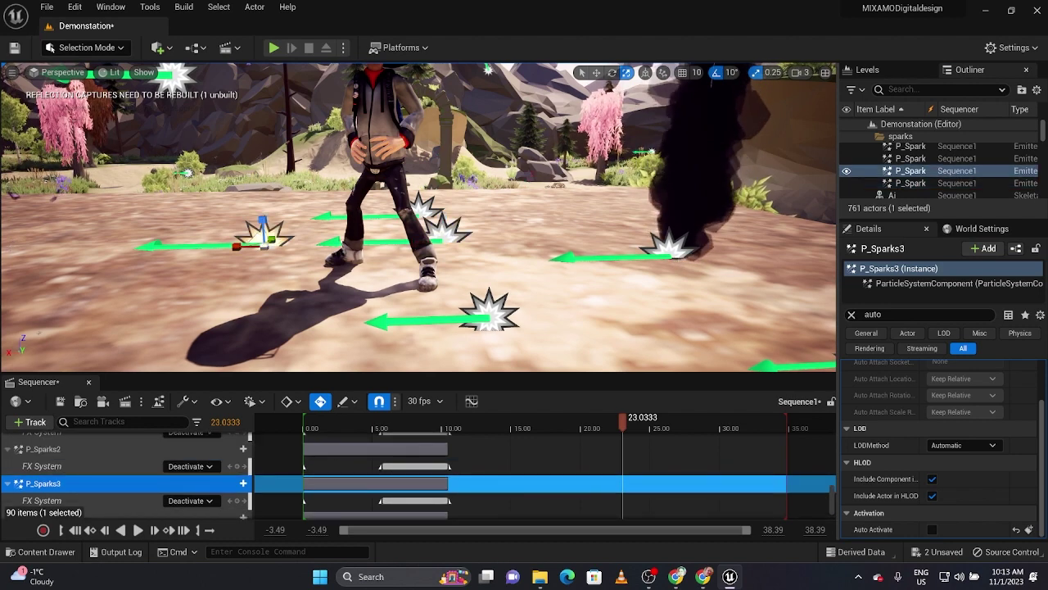
click(651, 249)
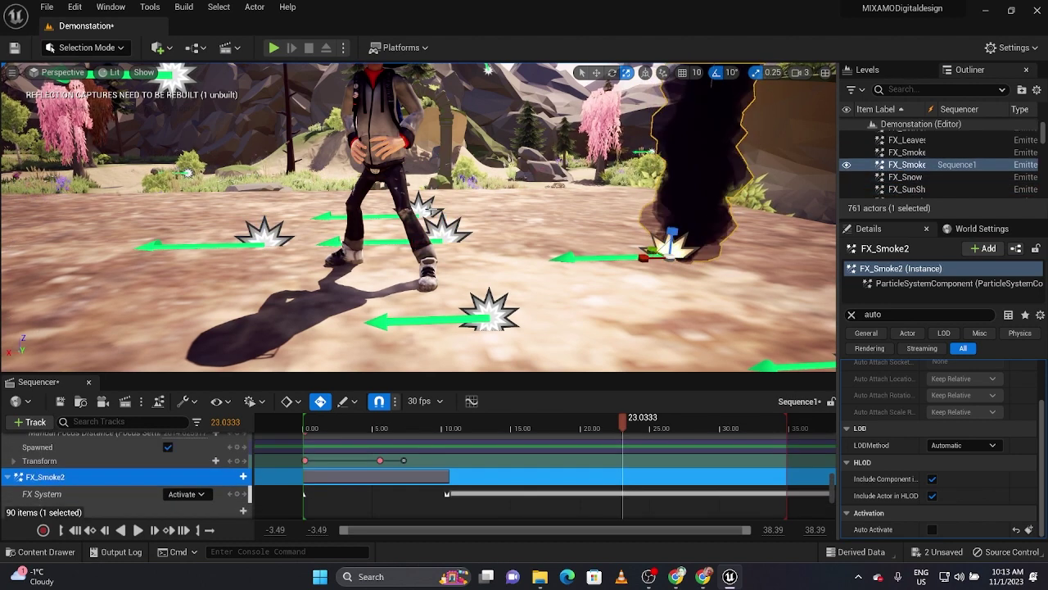
click(424, 208)
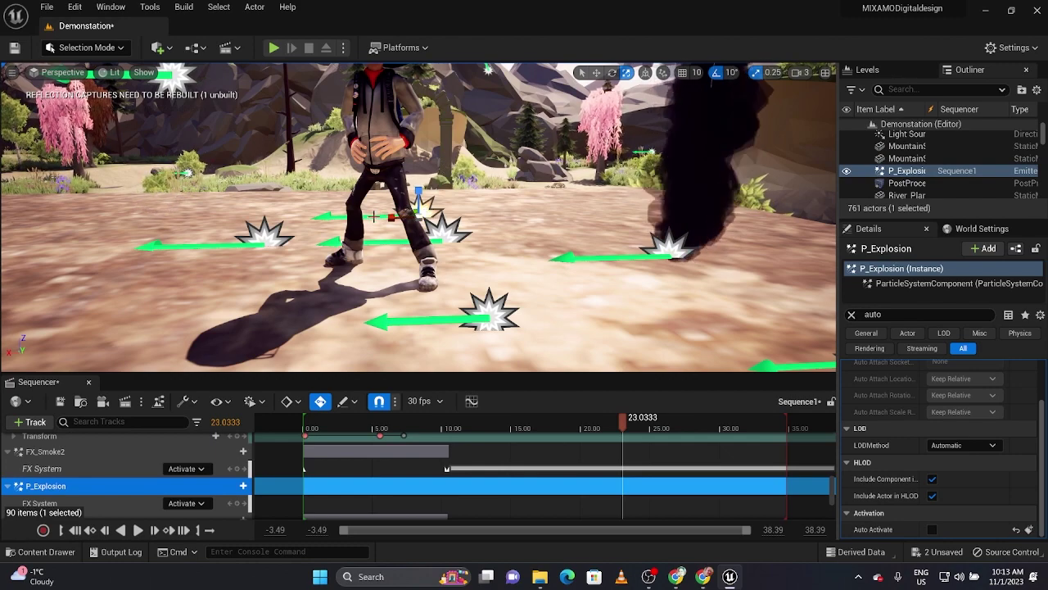
right_drag(374, 217, 360, 214)
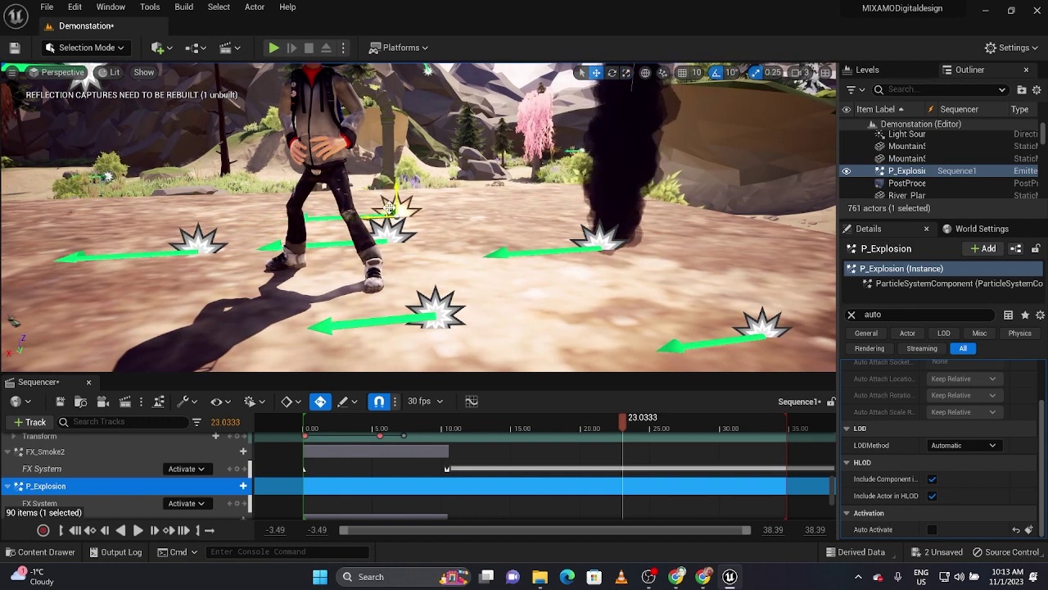
drag(391, 207, 439, 240)
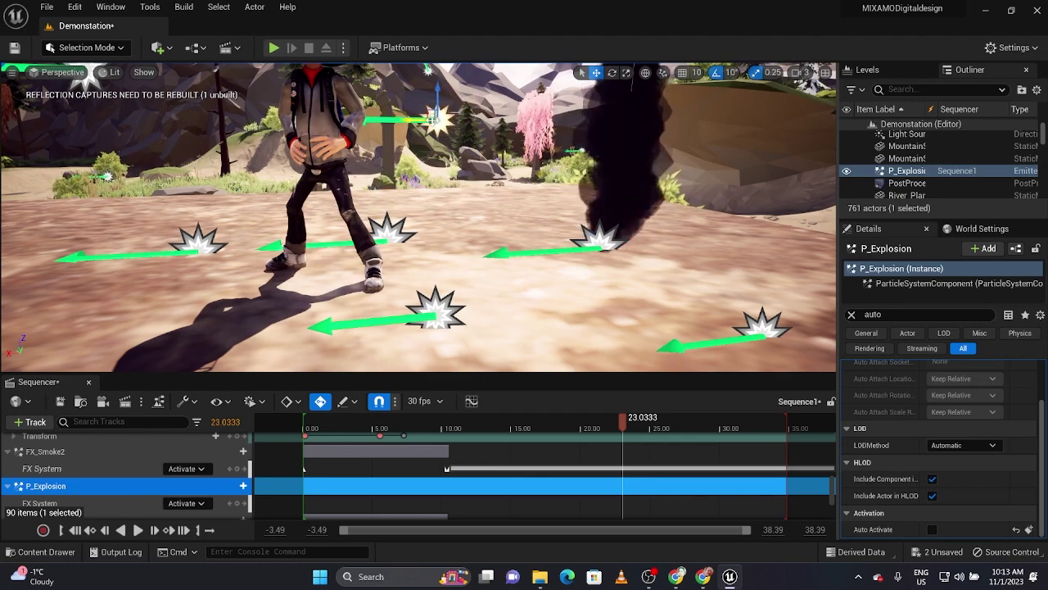
right_drag(532, 362, 532, 362)
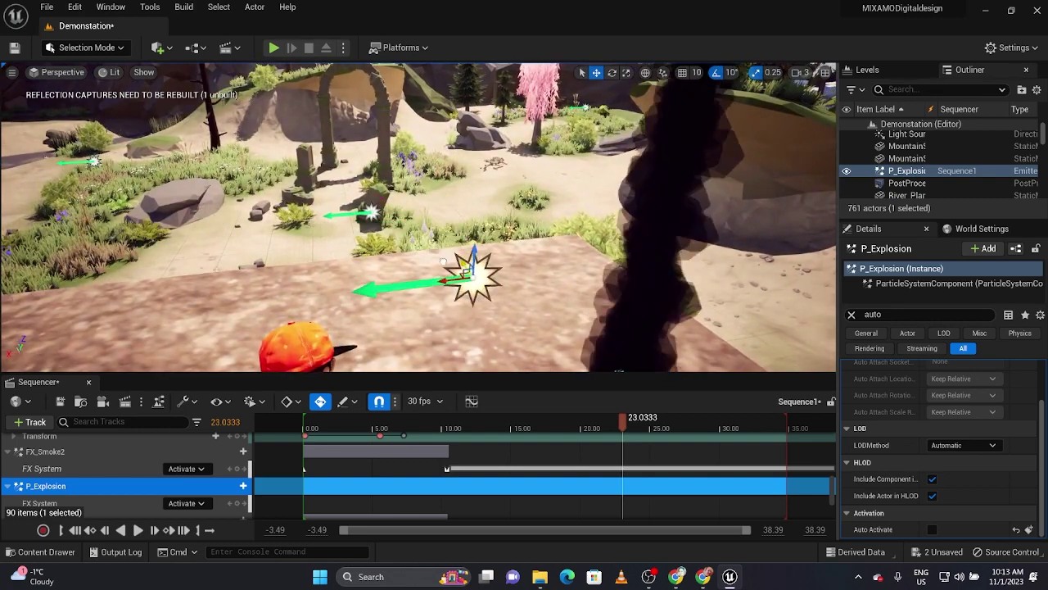
key(End)
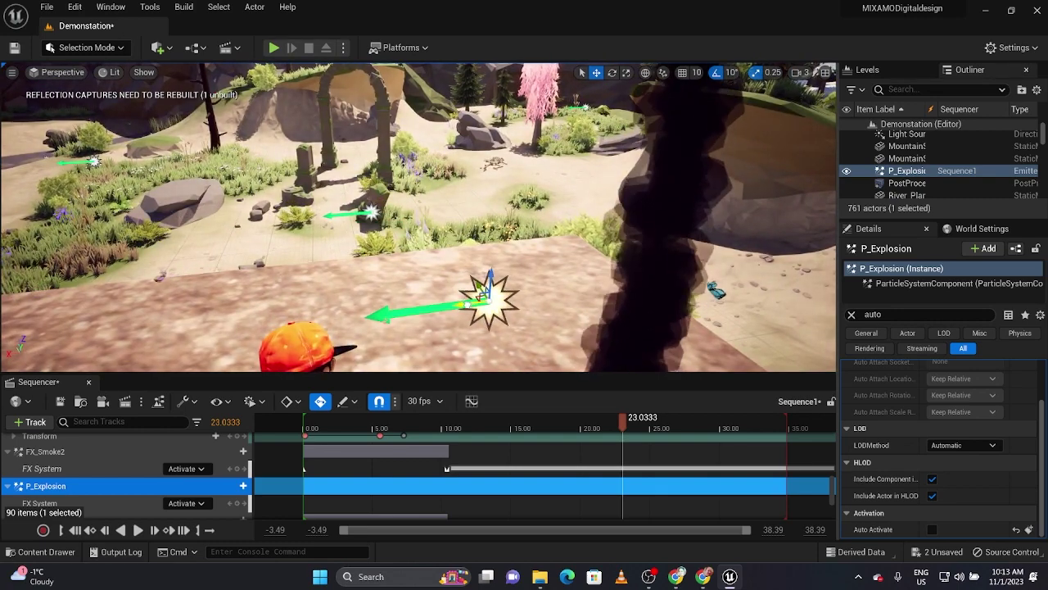
drag(471, 305, 347, 321)
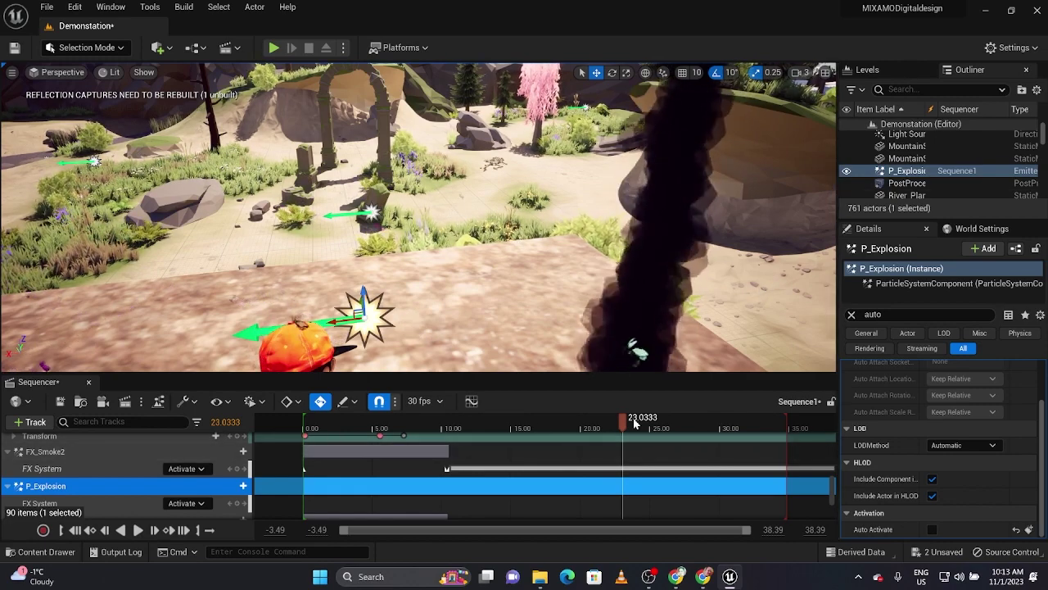
- Set the P_Explosion FX System to Deactivate and add a key for it at 1.8667
drag(634, 421, 680, 428)
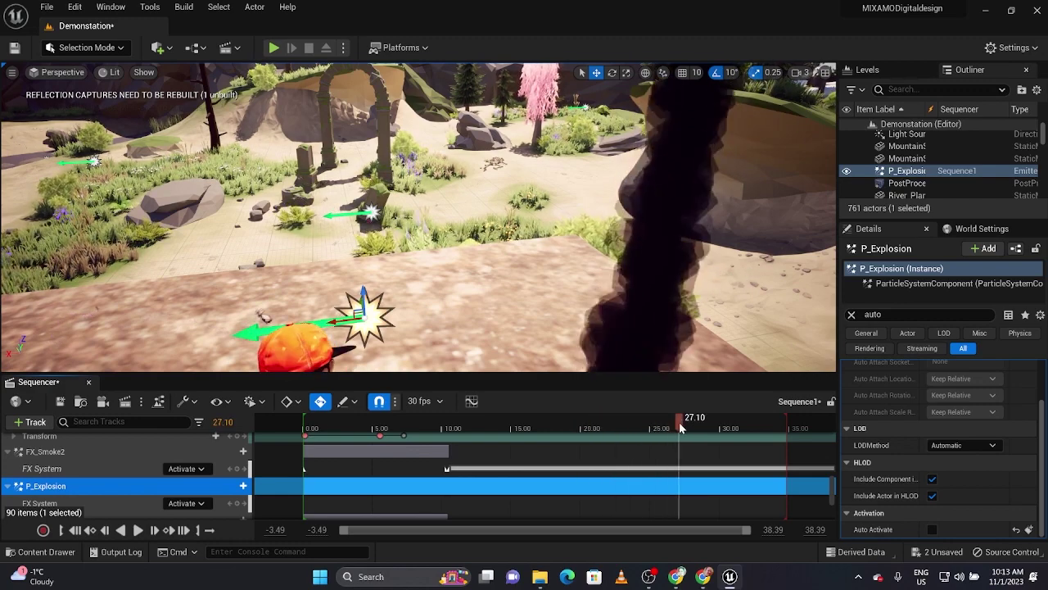
scroll(581, 459, down, 3)
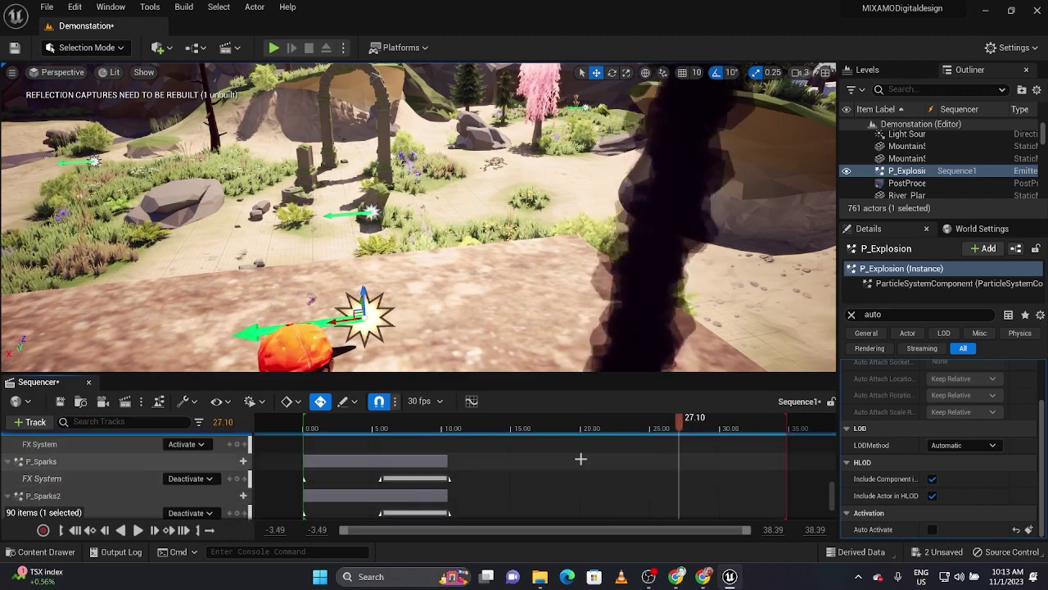
scroll(580, 458, up, 1)
scroll(581, 458, down, 1)
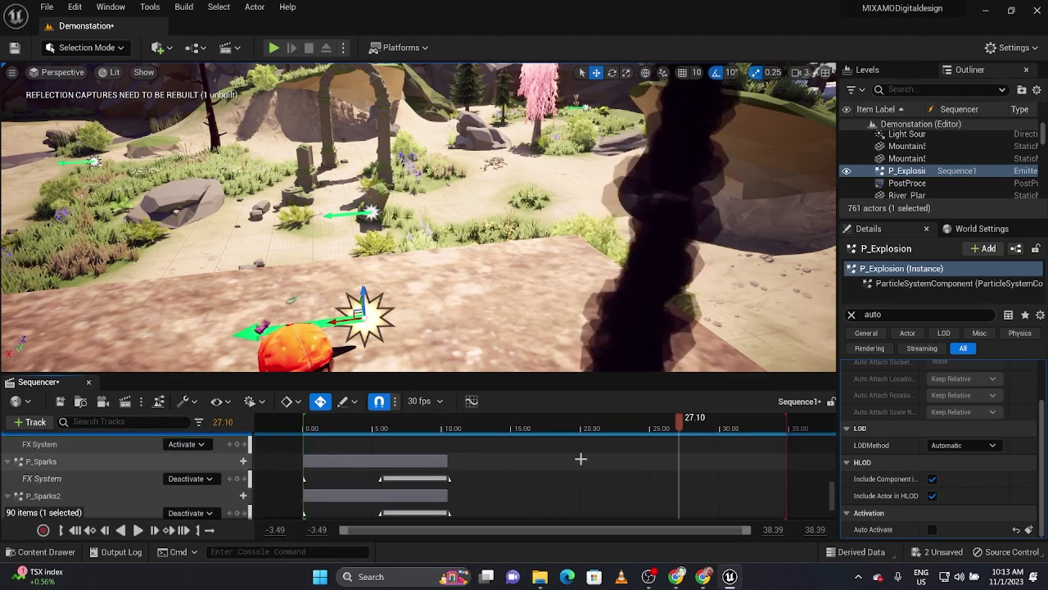
scroll(580, 459, up, 1)
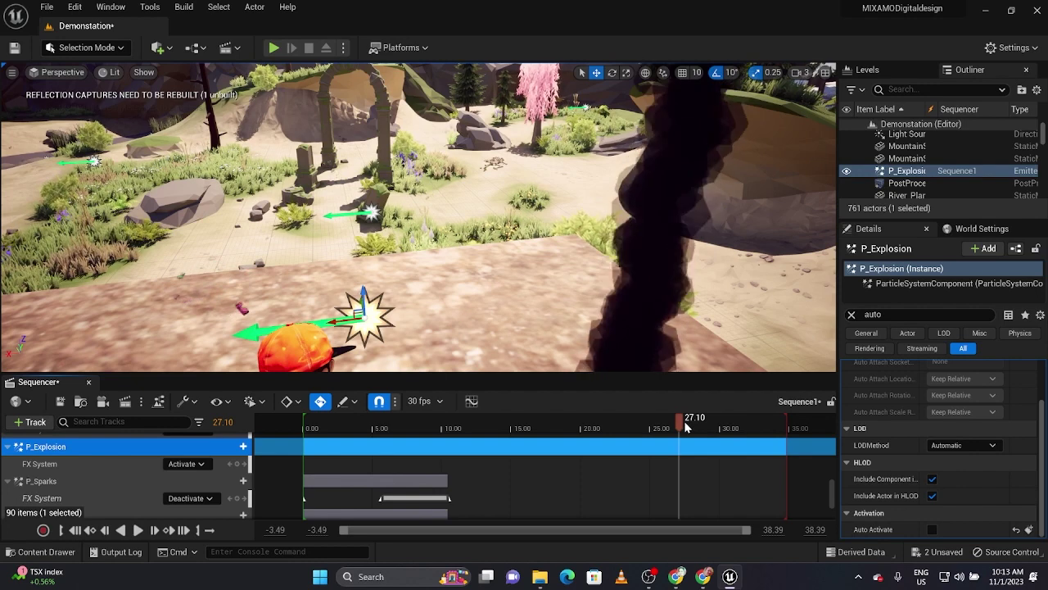
drag(685, 421, 329, 430)
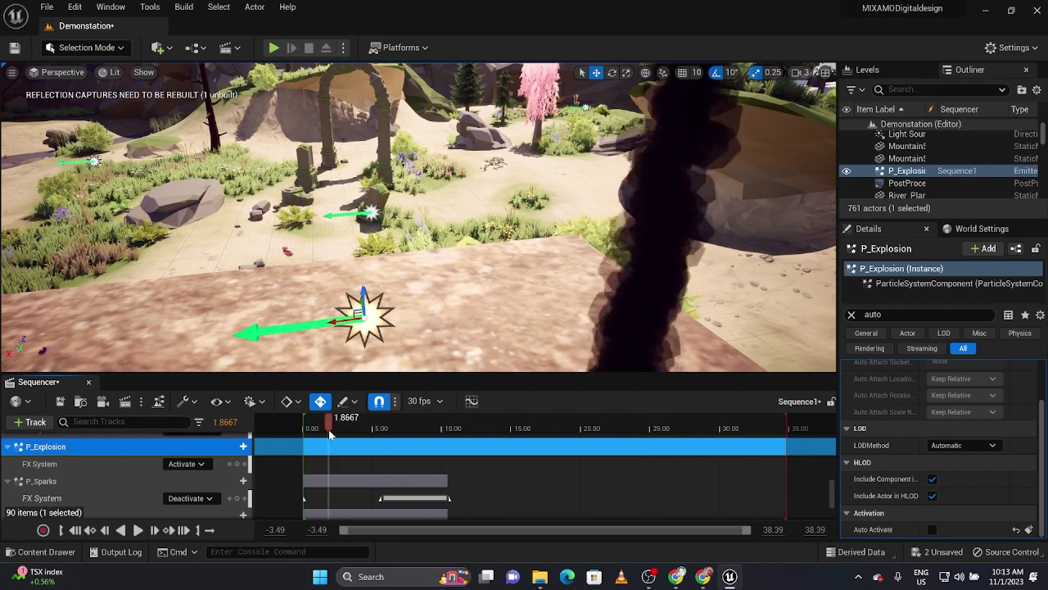
click(199, 463)
click(196, 493)
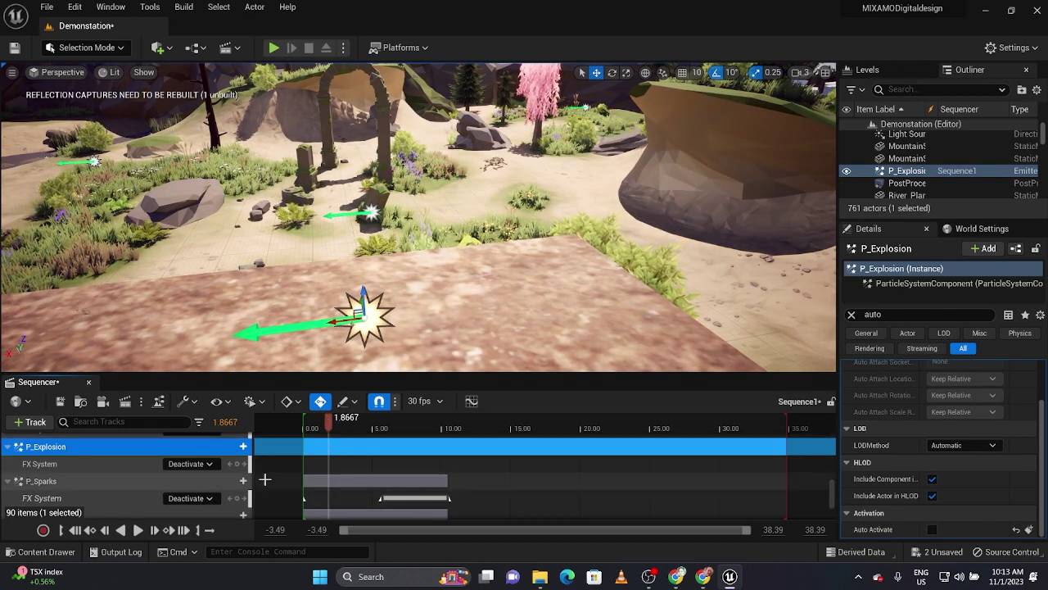
click(239, 464)
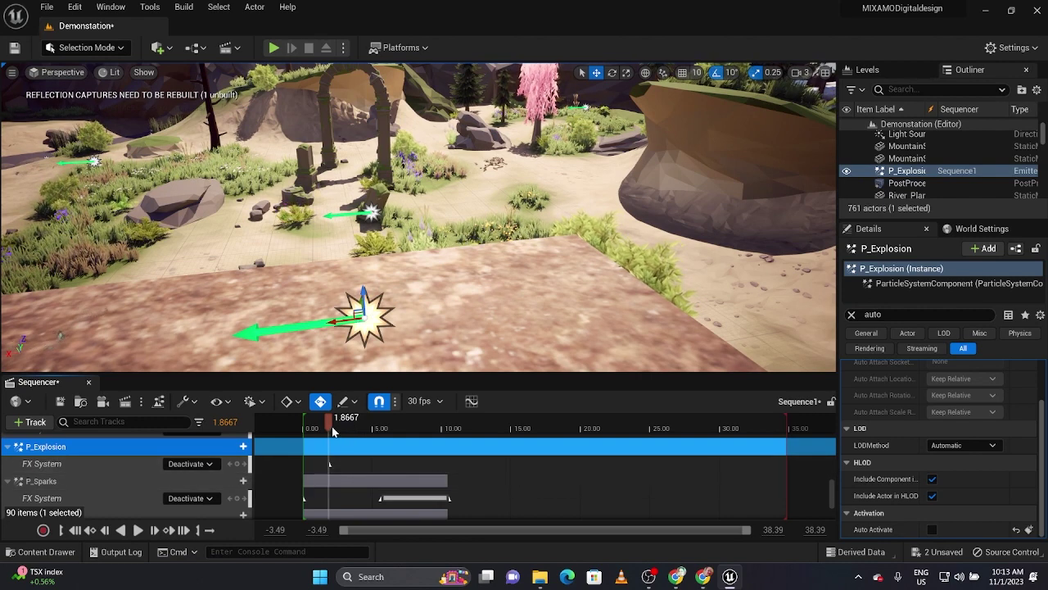
- Key the P_Explosion FX System to Activate at 19.90
drag(382, 431, 580, 442)
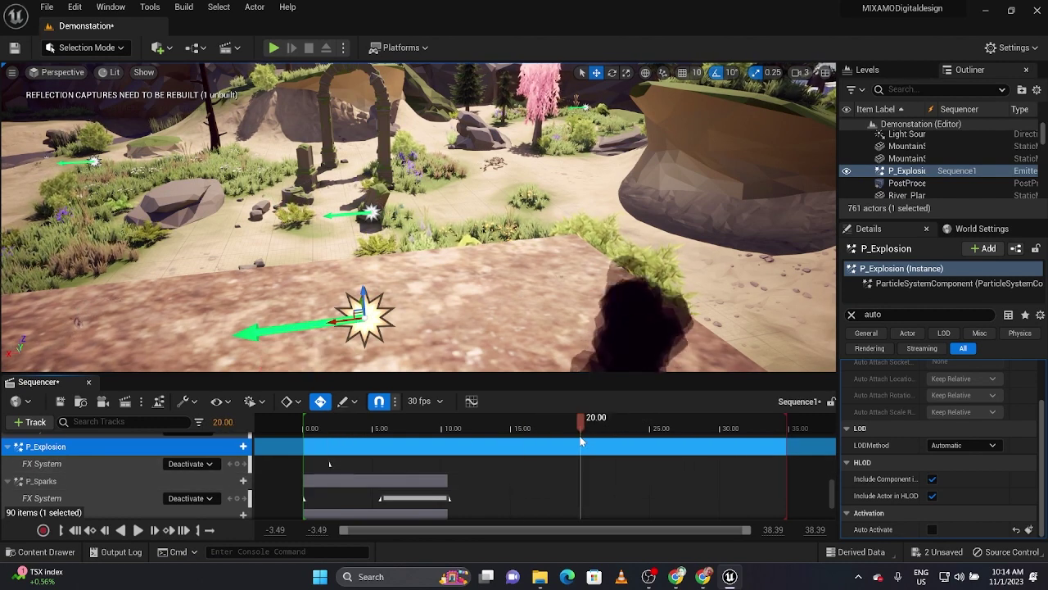
click(208, 464)
click(193, 482)
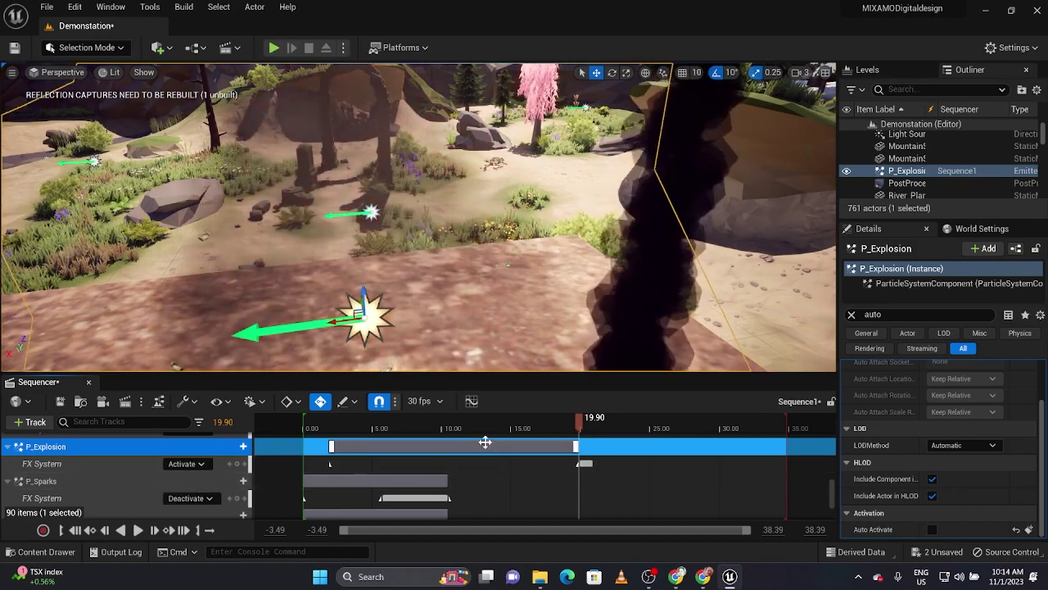
- Lock the viewport to the Camera Cuts track and play the sequence across the explosion key
scroll(536, 447, up, 5)
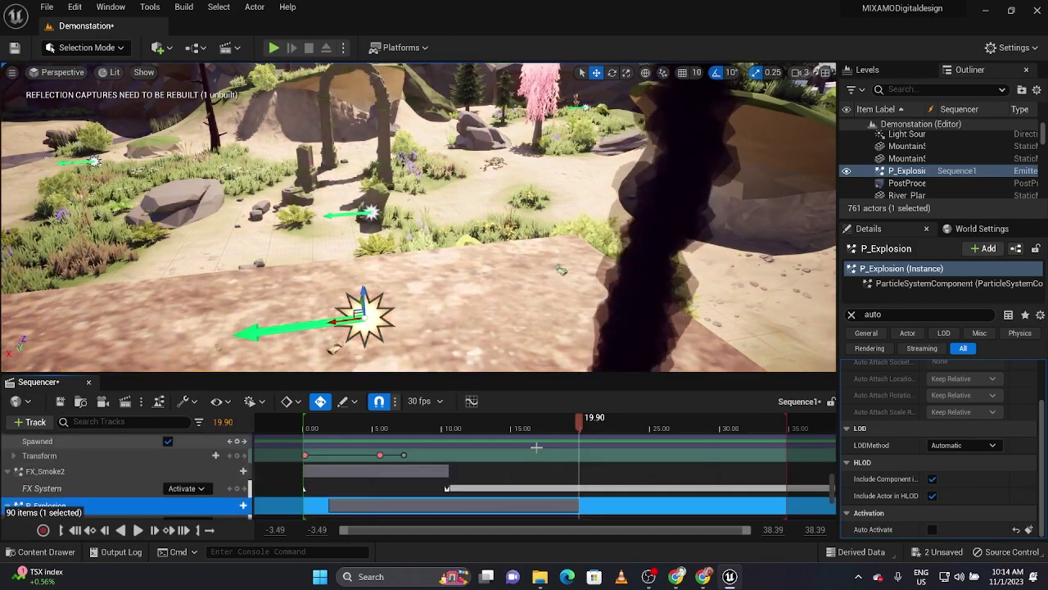
scroll(537, 447, up, 8)
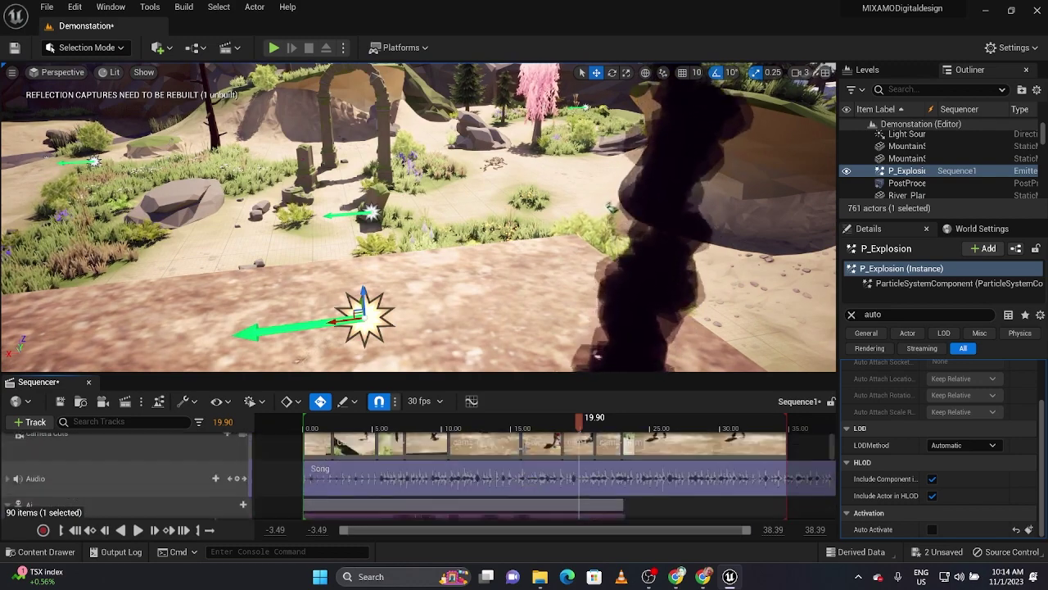
click(243, 459)
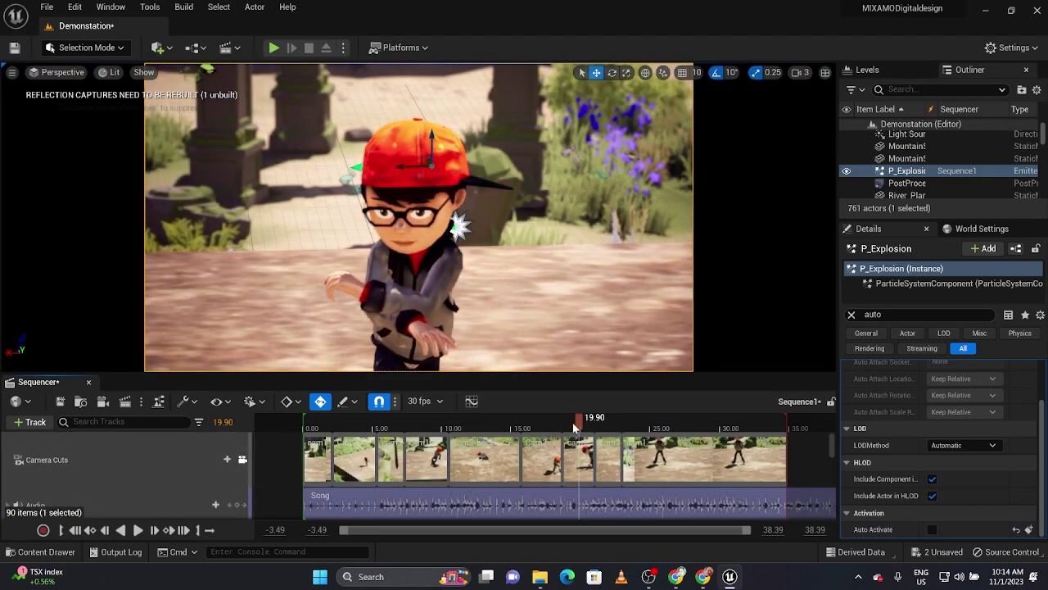
drag(582, 424, 541, 423)
key(space)
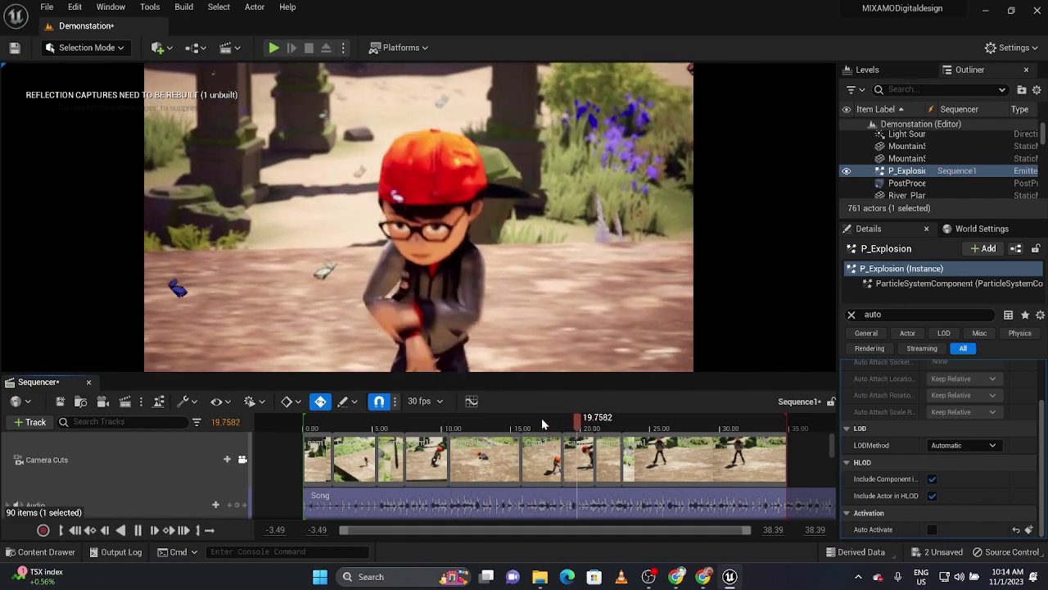
key(space)
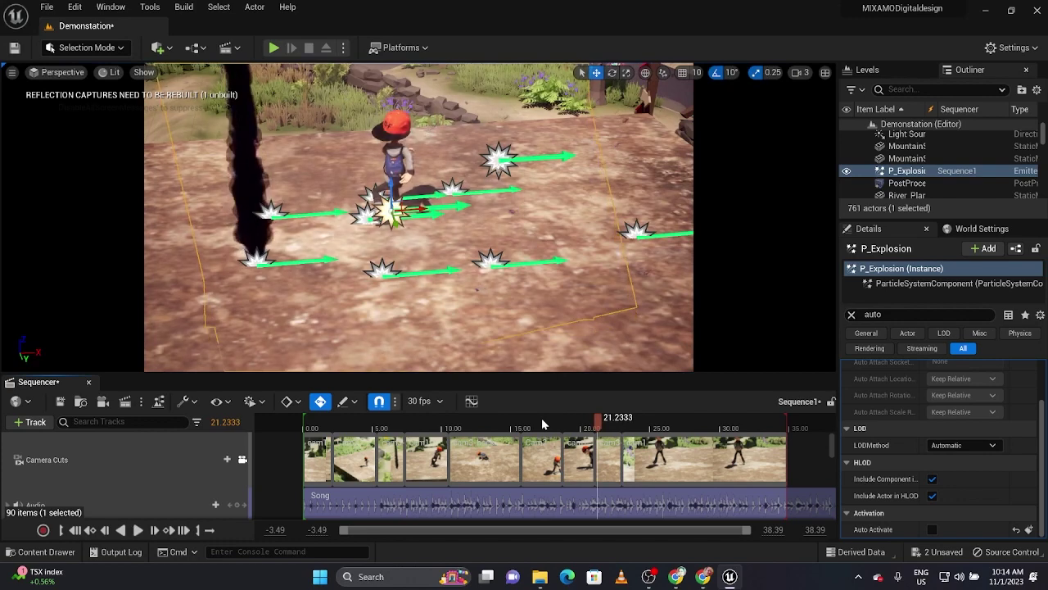